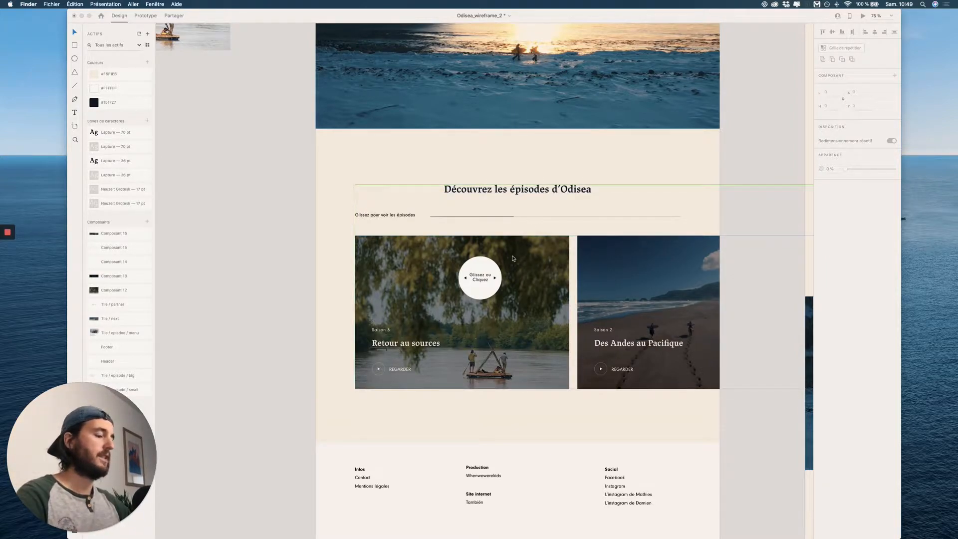
Switch to the Odisea project in the Webflow designer in Chrome and close its Assets panel.
key("ctrl+Up")
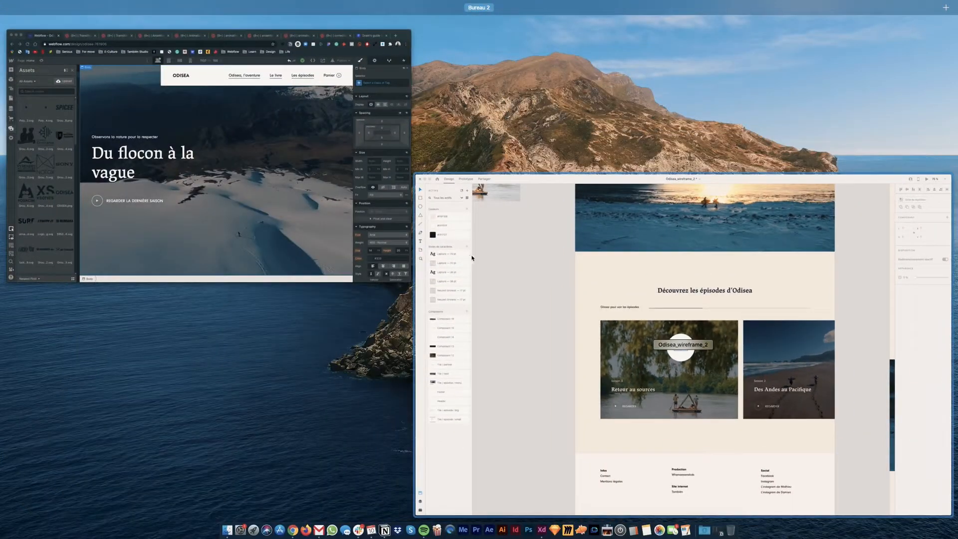
left_click(281, 171)
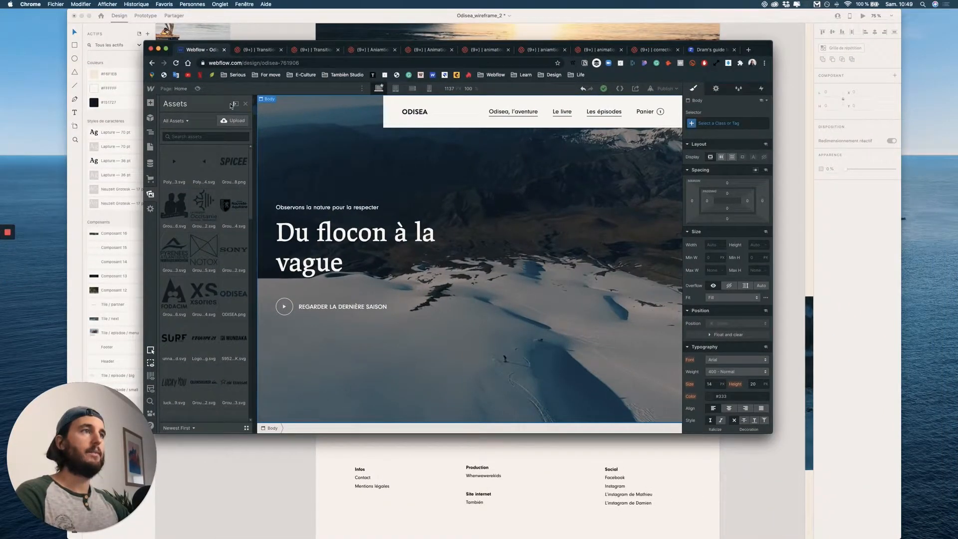
left_click(246, 103)
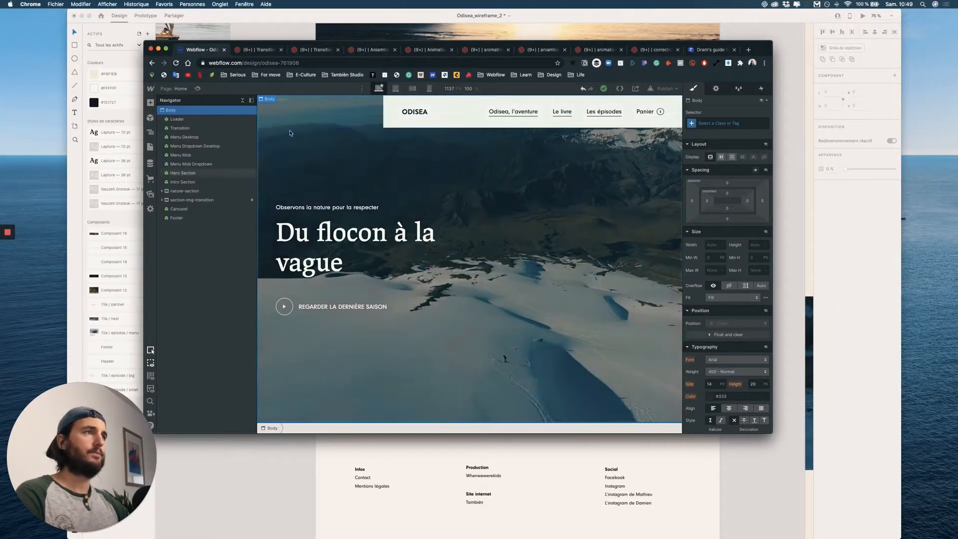
Add a div block at the top of the page Body and give it the new class cursor-wrapper.
left_click(150, 102)
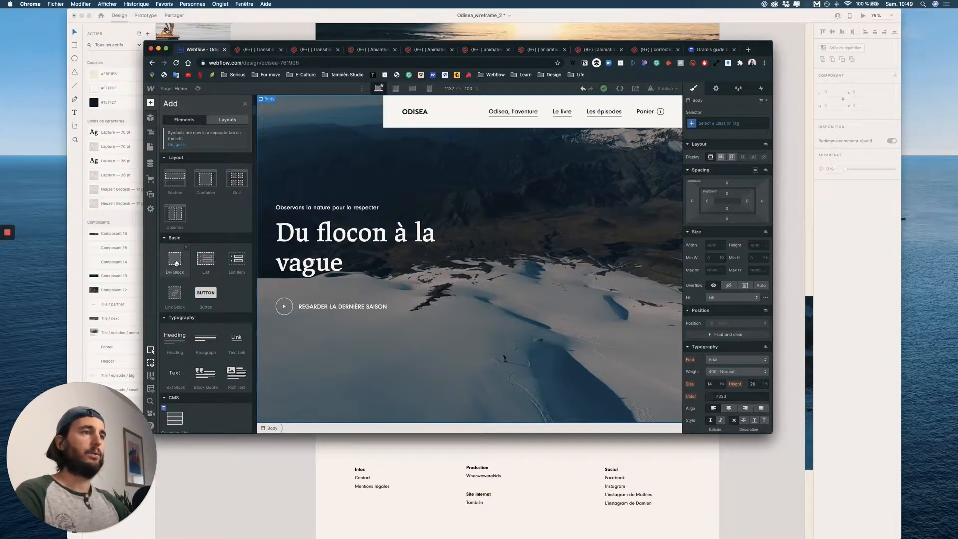
left_click_drag(175, 258, 190, 119)
left_click(724, 123)
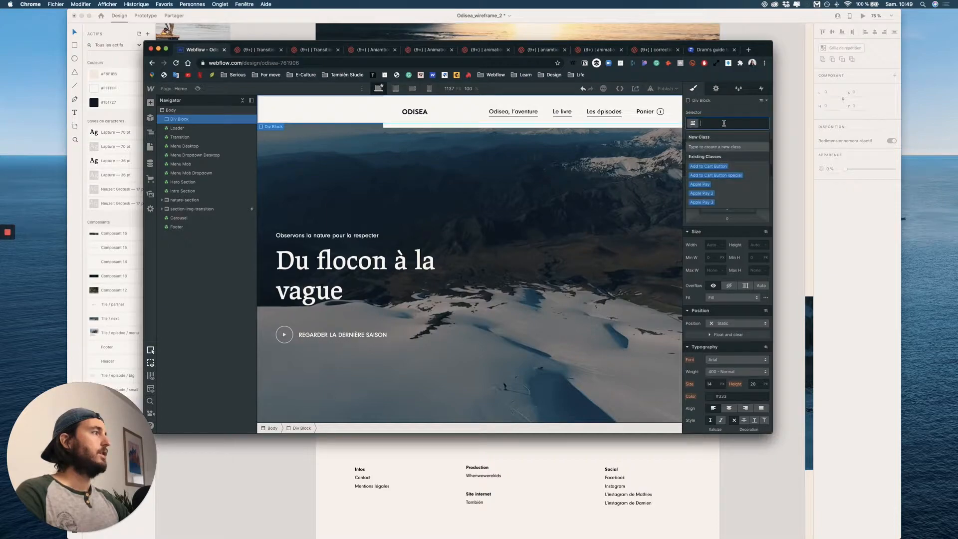
type("curso")
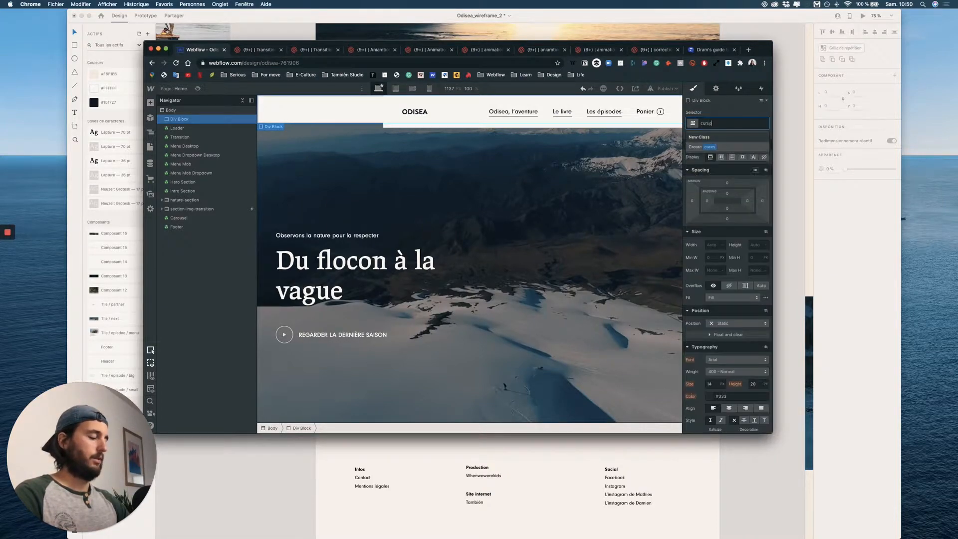
type("r-wrapper")
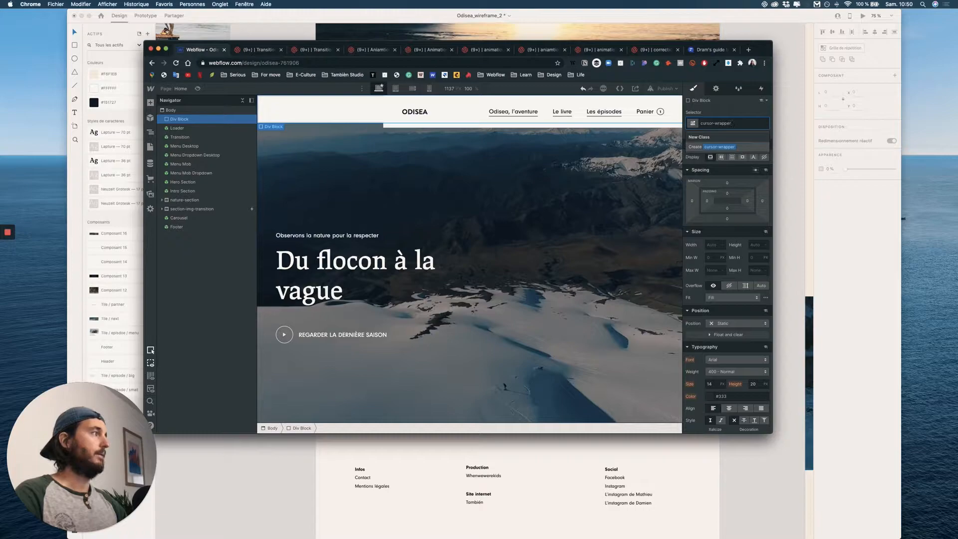
Consult the custom cursors guide and give cursor-wrapper a fixed position stretched to the full viewport, with z-index 1500.
left_click(711, 49)
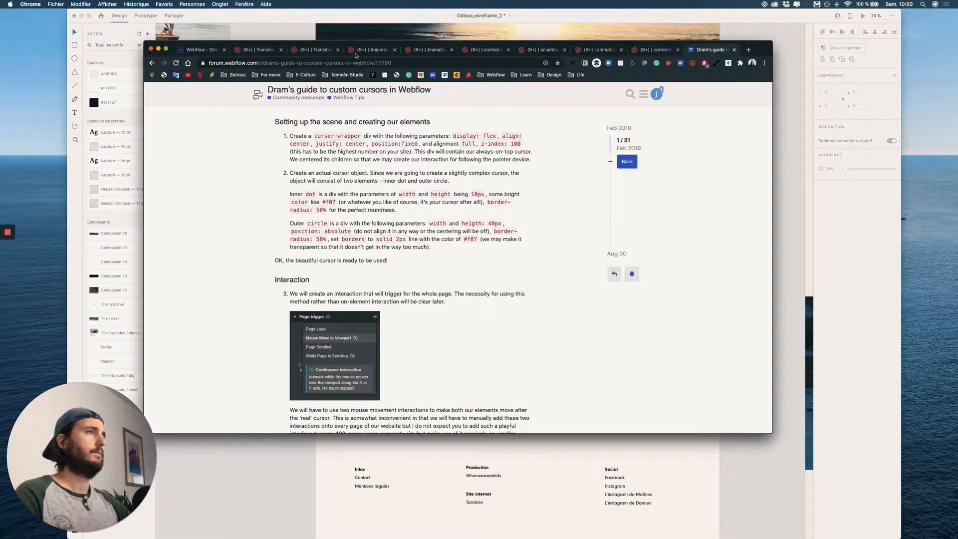
left_click(202, 50)
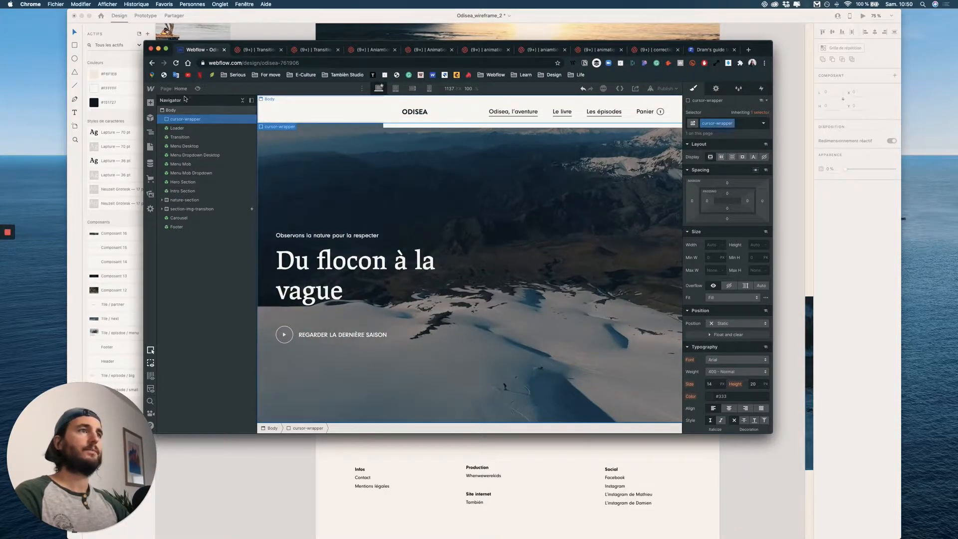
left_click(721, 324)
left_click(721, 350)
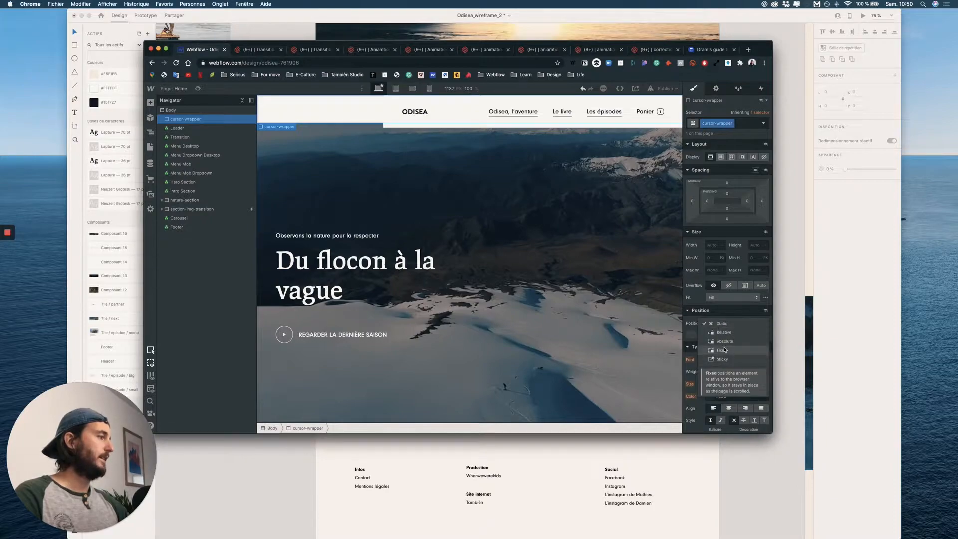
left_click(766, 333)
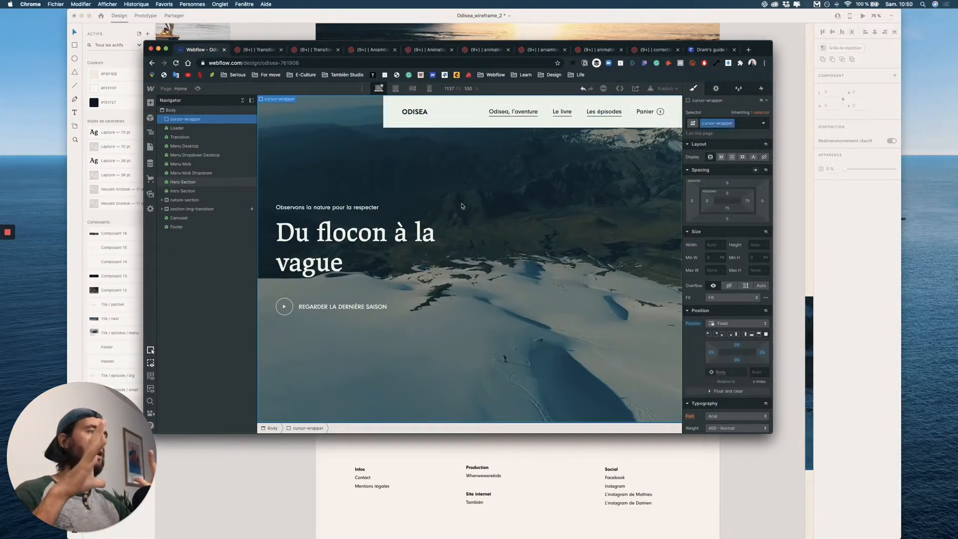
scroll(522, 198, "down", 5)
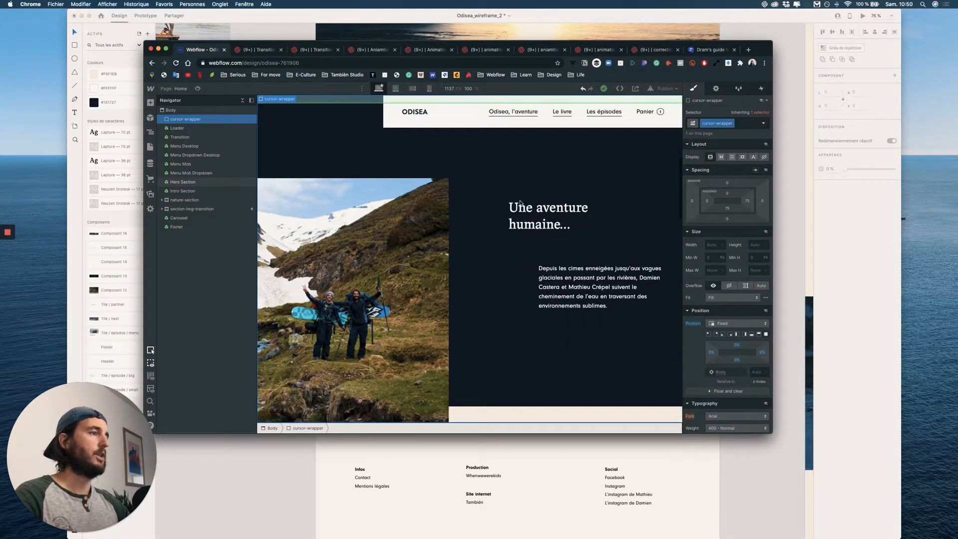
scroll(520, 202, "up", 5)
left_click(761, 372)
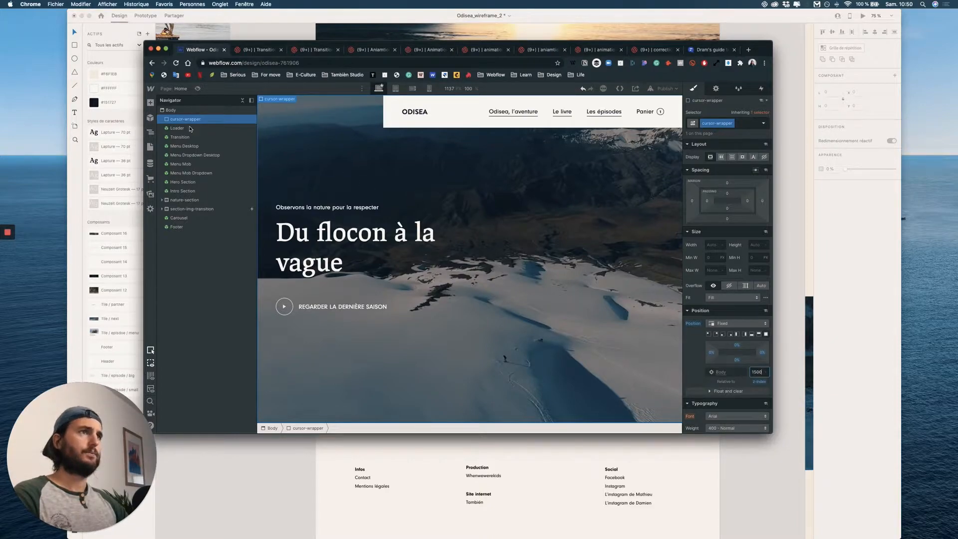
Add a div block inside cursor-wrapper and give it the new class circle.
left_click(151, 104)
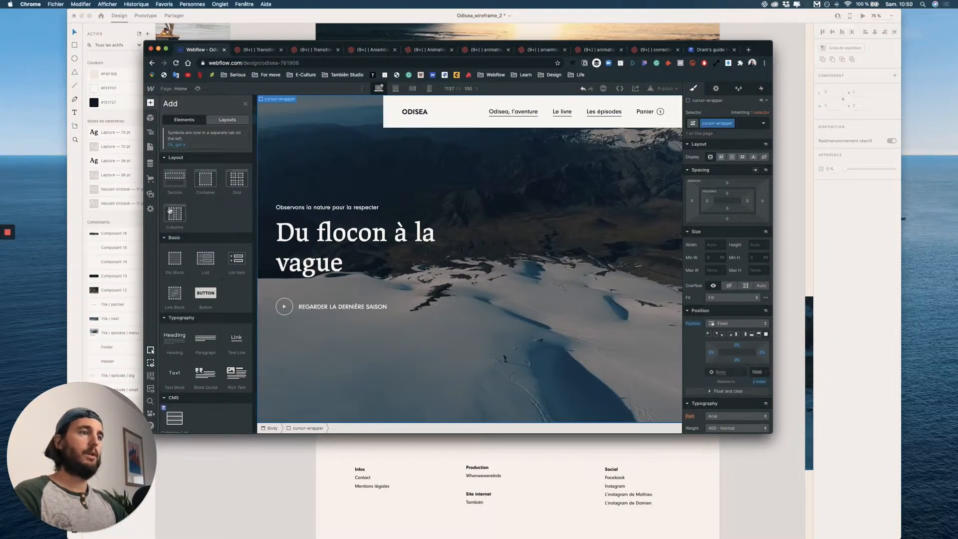
left_click_drag(173, 264, 192, 121)
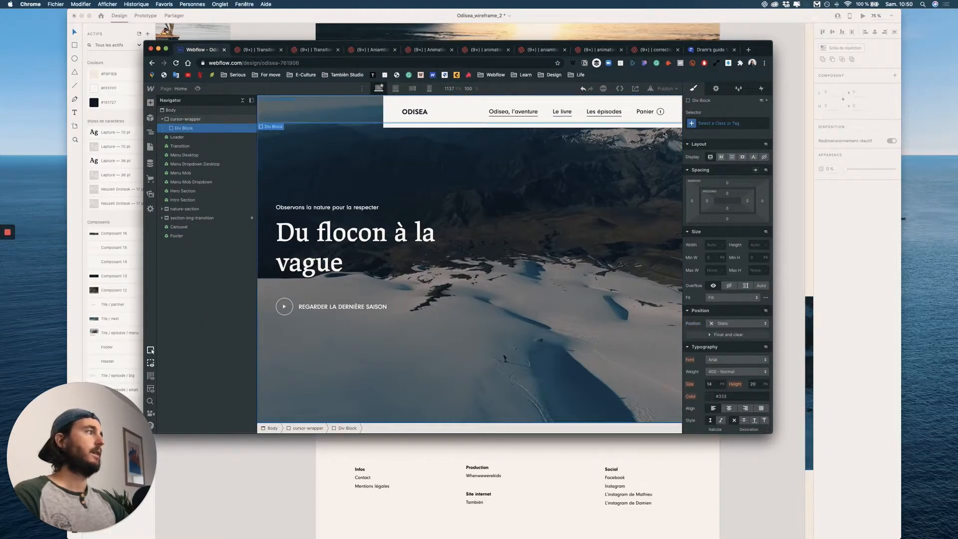
left_click(724, 123)
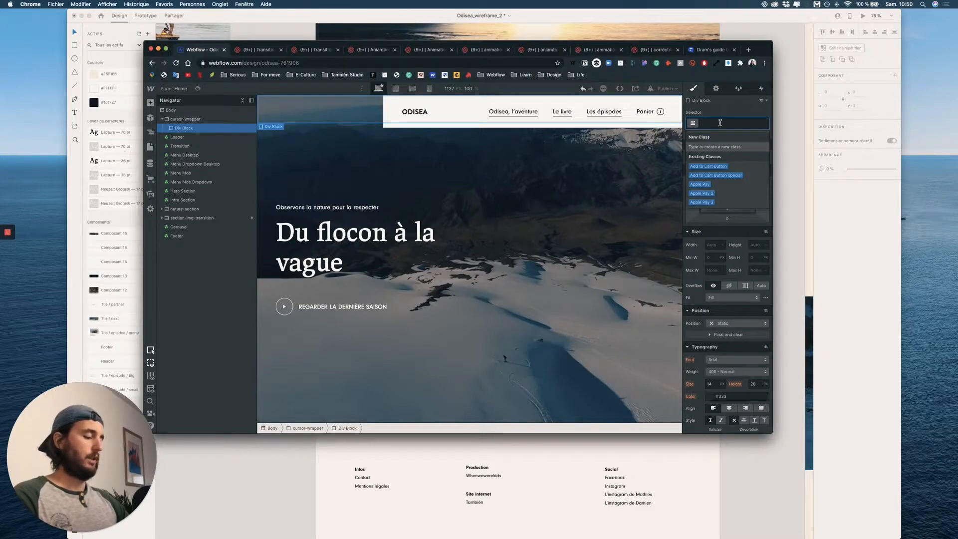
type("c")
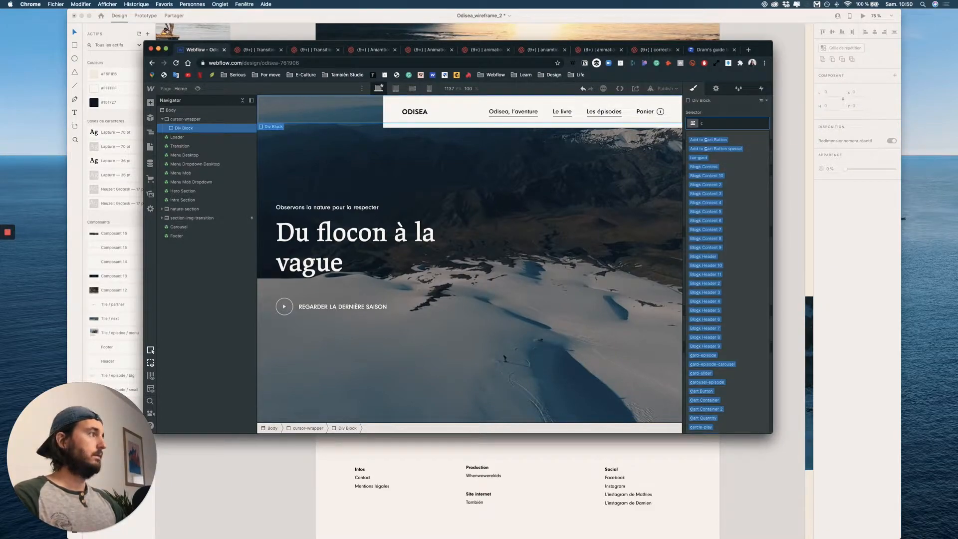
type("ircle")
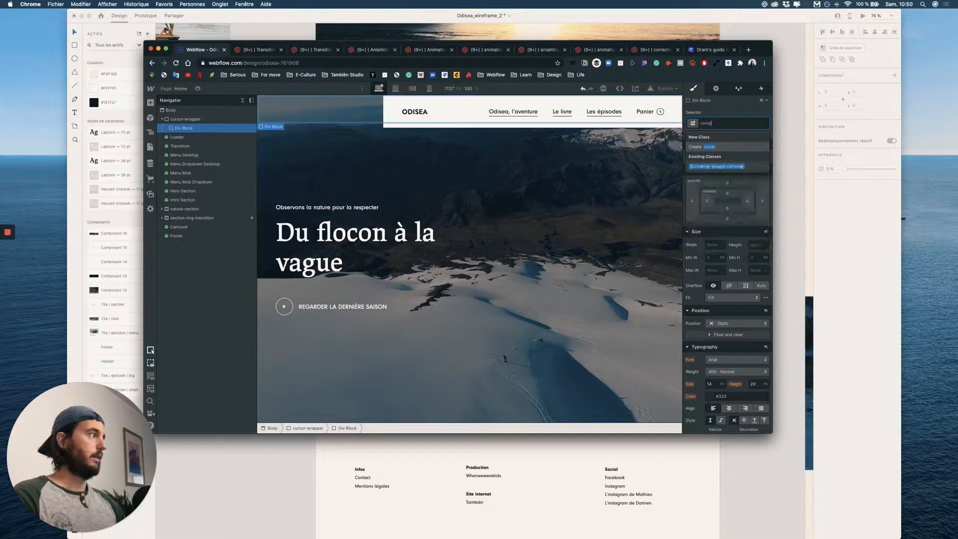
key("Return")
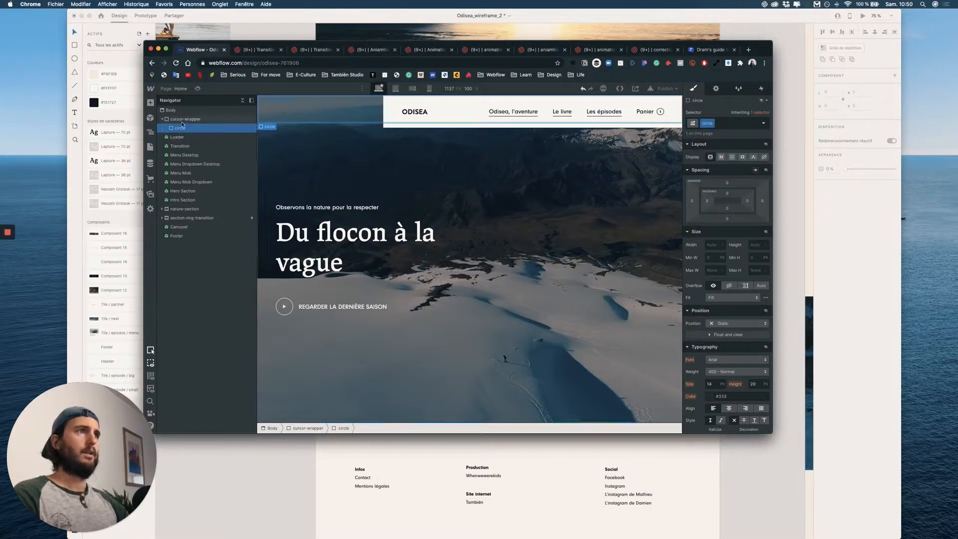
Set cursor-wrapper to a flex layout with centred align and justify, and select the circle div inside it.
left_click(184, 120)
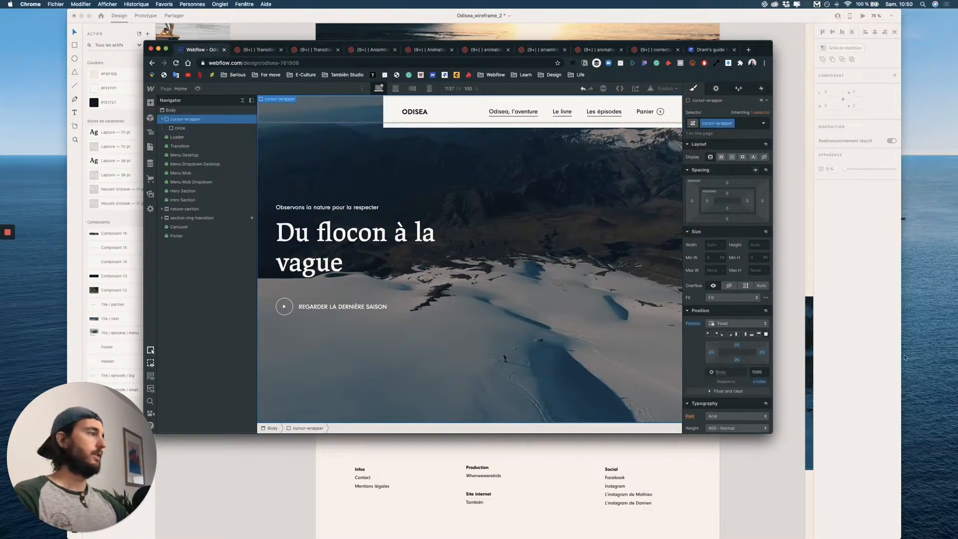
left_click(721, 157)
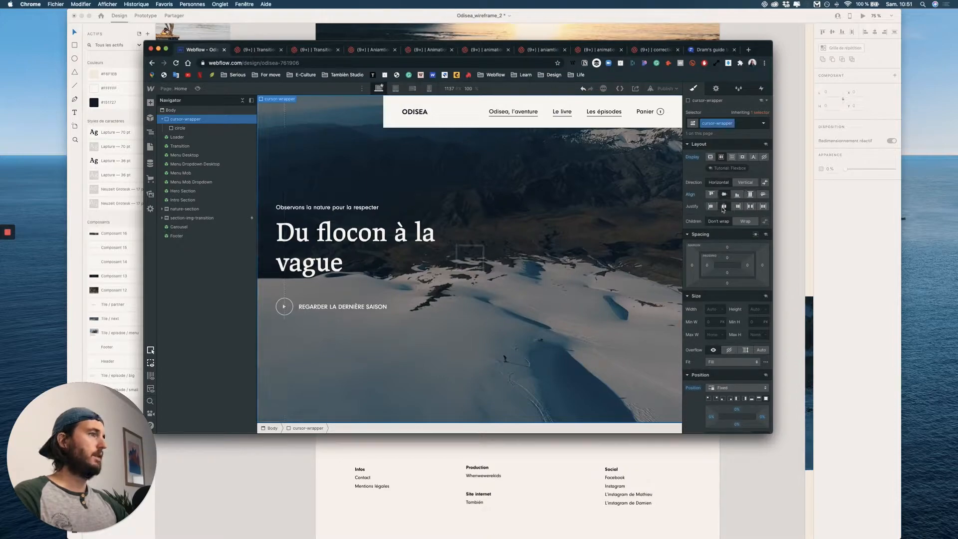
left_click(470, 257)
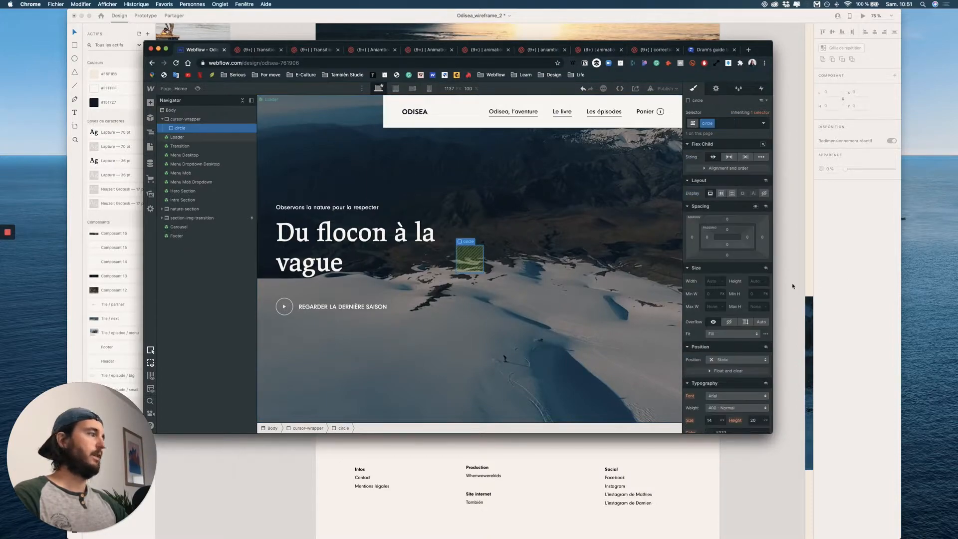
Set the circle div's width and height to 70 px.
left_click(712, 281)
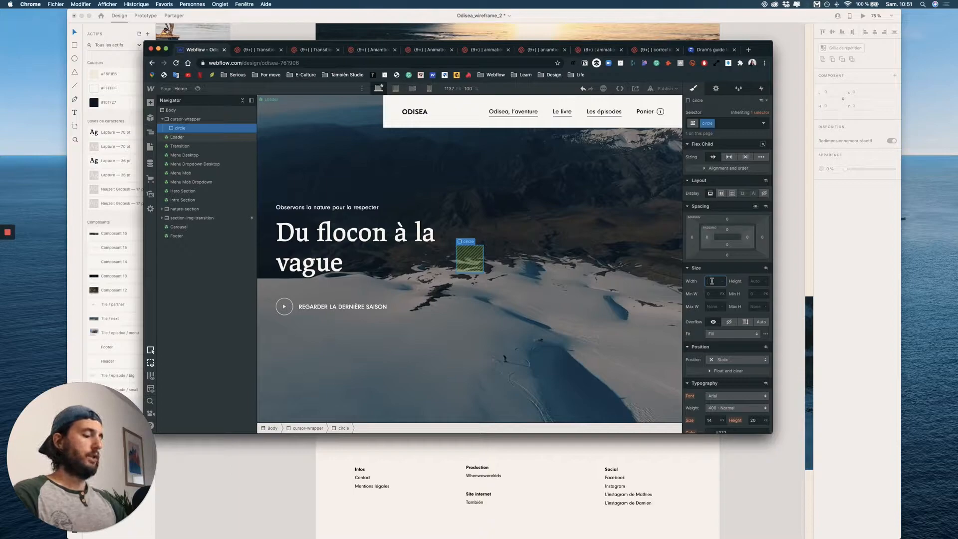
type("70")
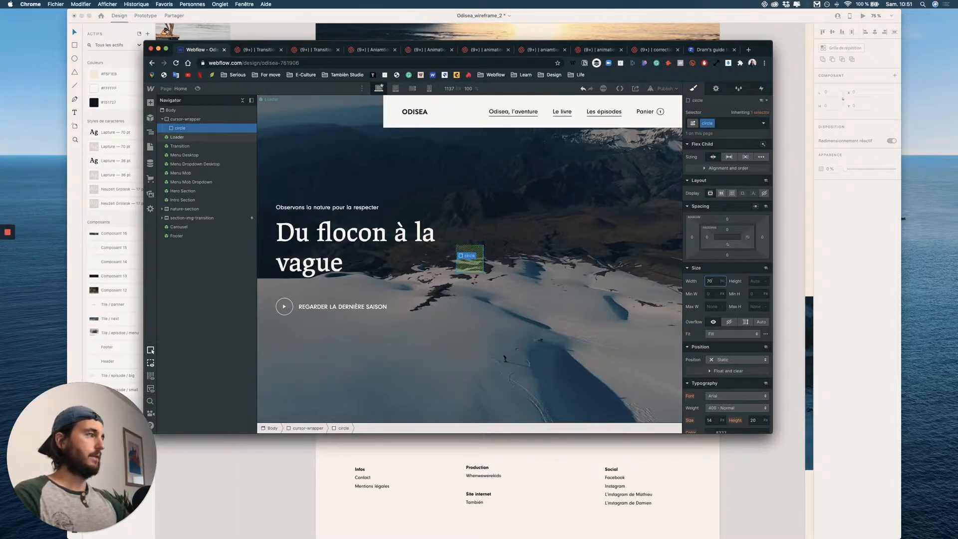
left_click(762, 281)
type("70")
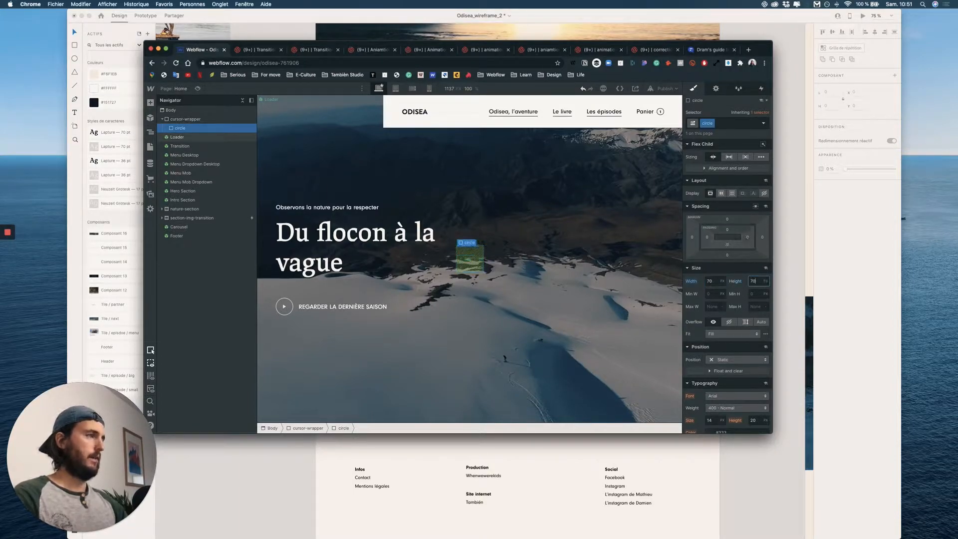
Set the circle div's width and height to 150 px.
left_click(713, 281)
type("100")
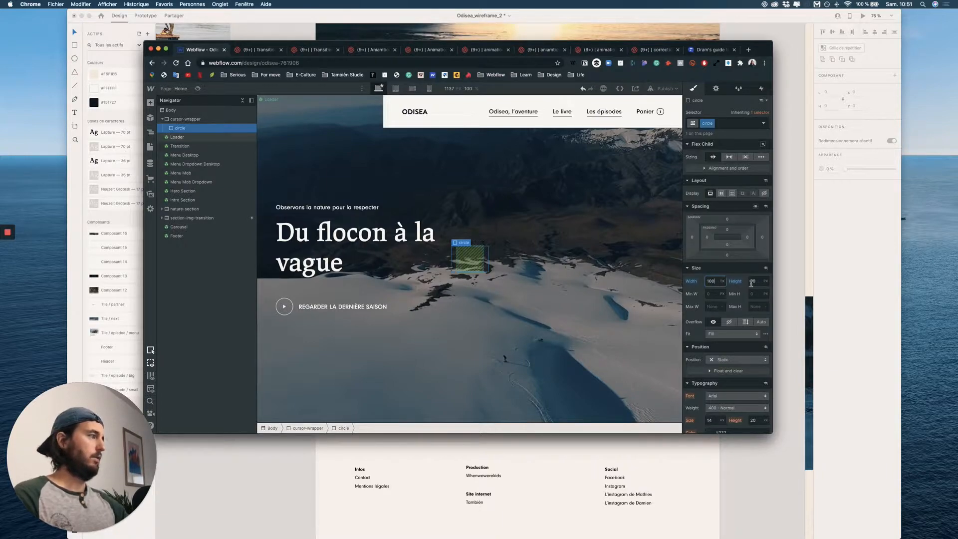
key("BackSpace")
key("BackSpace")
type("50")
key("Return")
left_click(755, 280)
type("150")
key("Return")
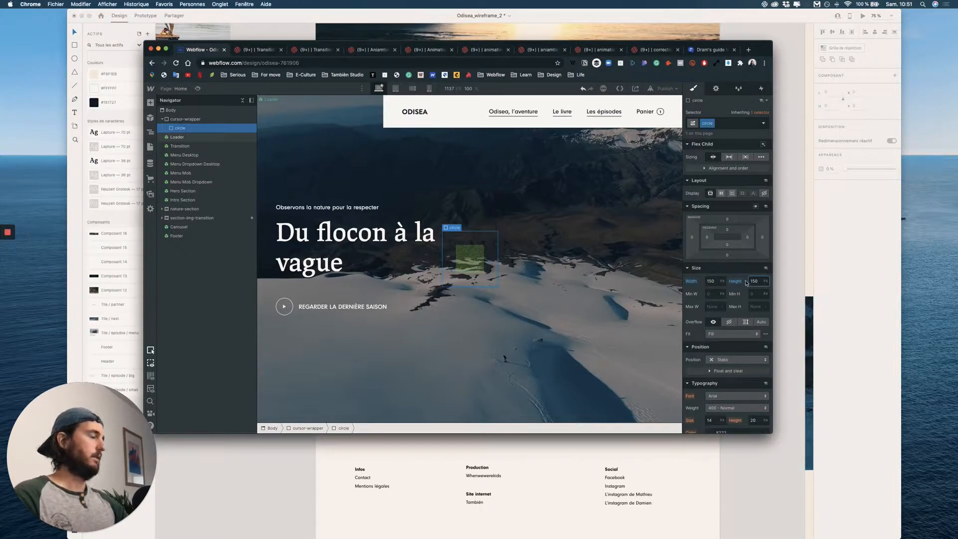
Fill the circle div's background with the Blanc color swatch.
scroll(724, 285, "down", 5)
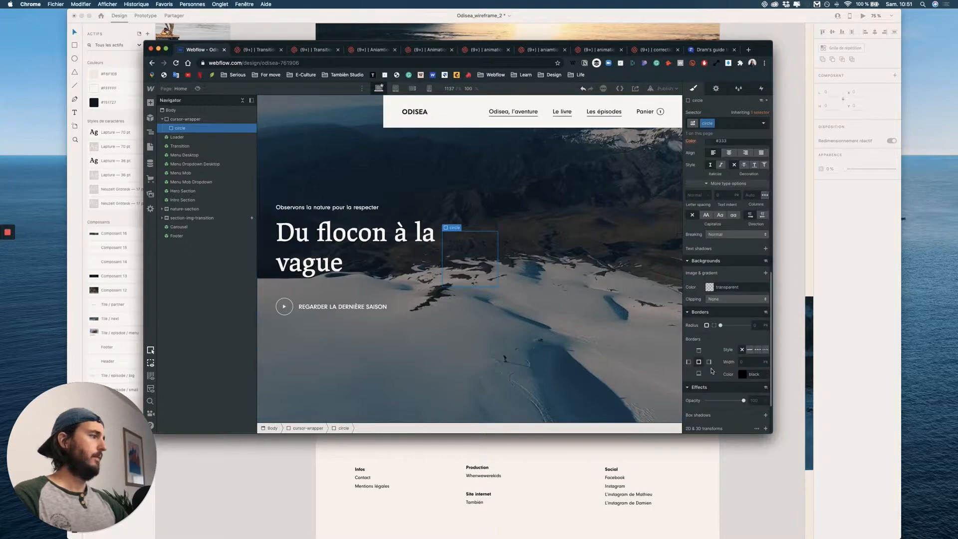
left_click(709, 288)
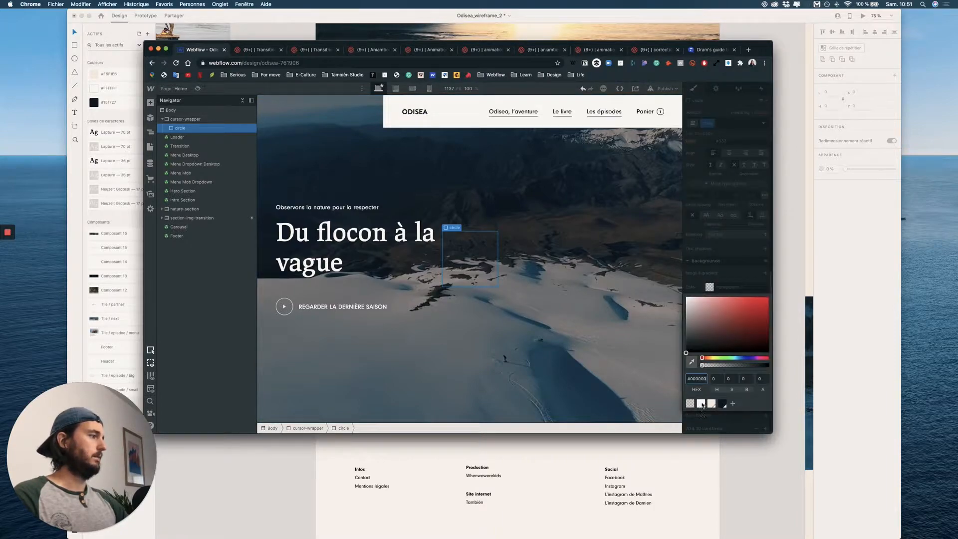
left_click(701, 403)
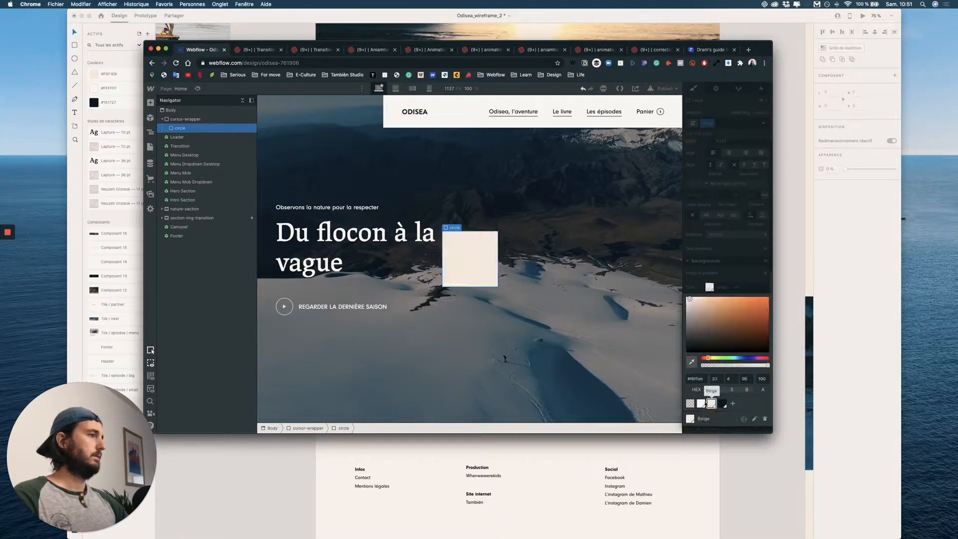
left_click(758, 228)
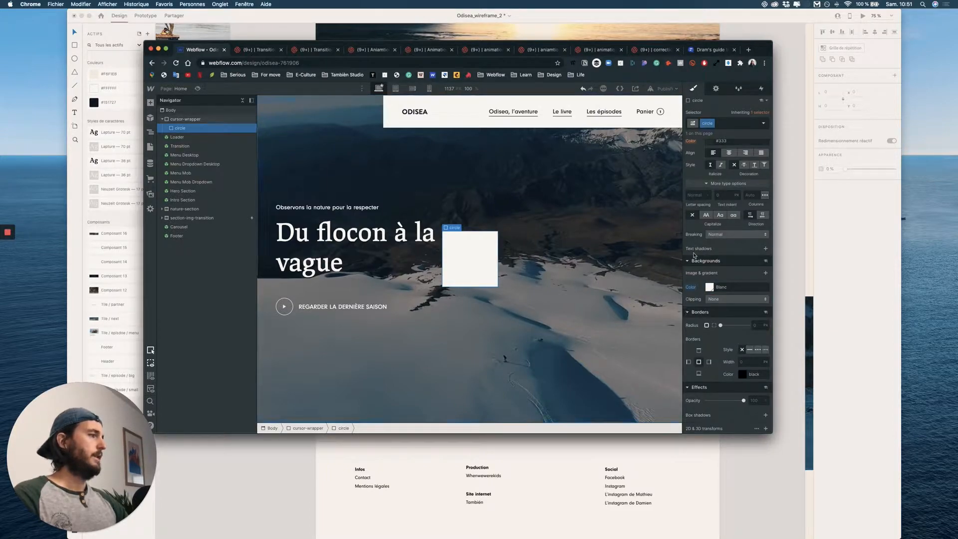
Round the circle div with a border radius of 50%.
left_click(762, 325)
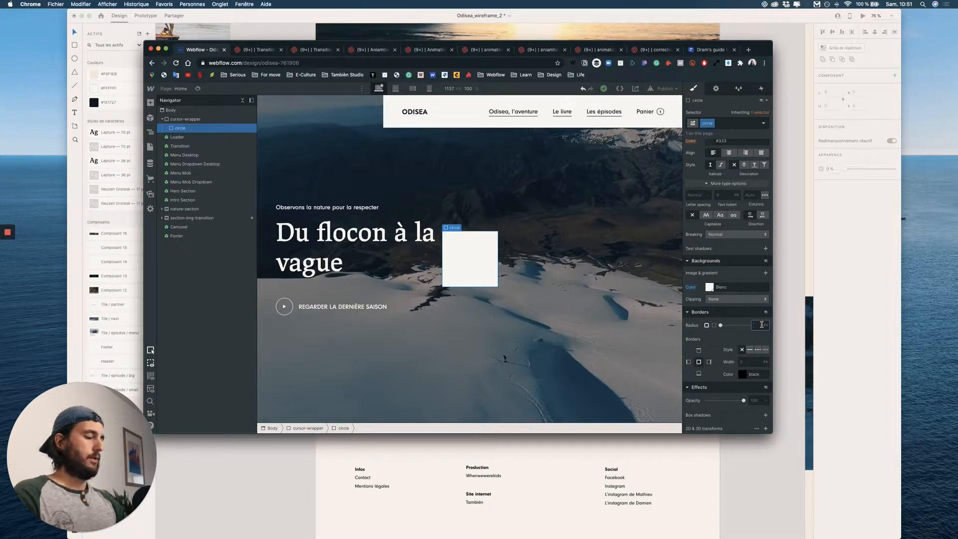
type("50%")
key("Return")
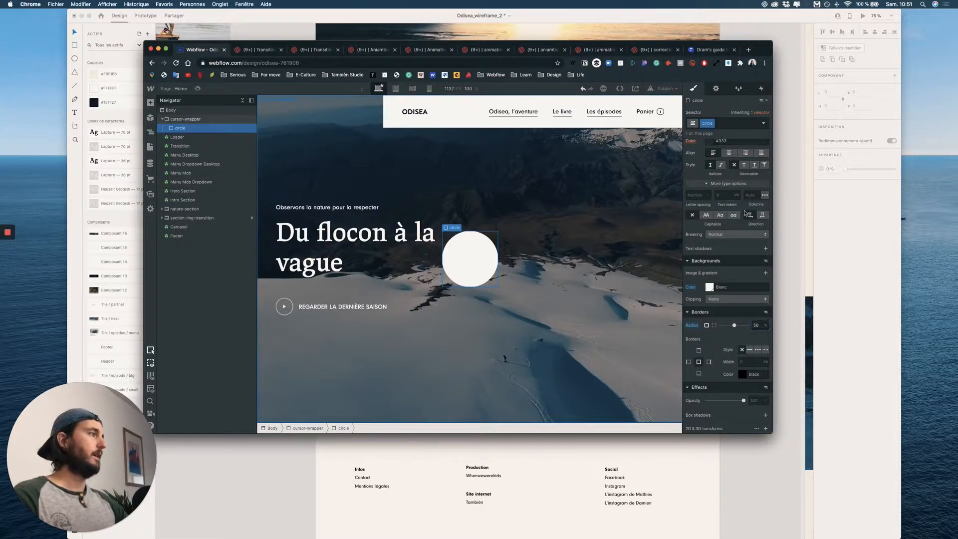
Set the circle div to a horizontal flex layout with centred align and justify, and place a new div block inside it.
scroll(745, 213, "up", 10)
left_click(724, 194)
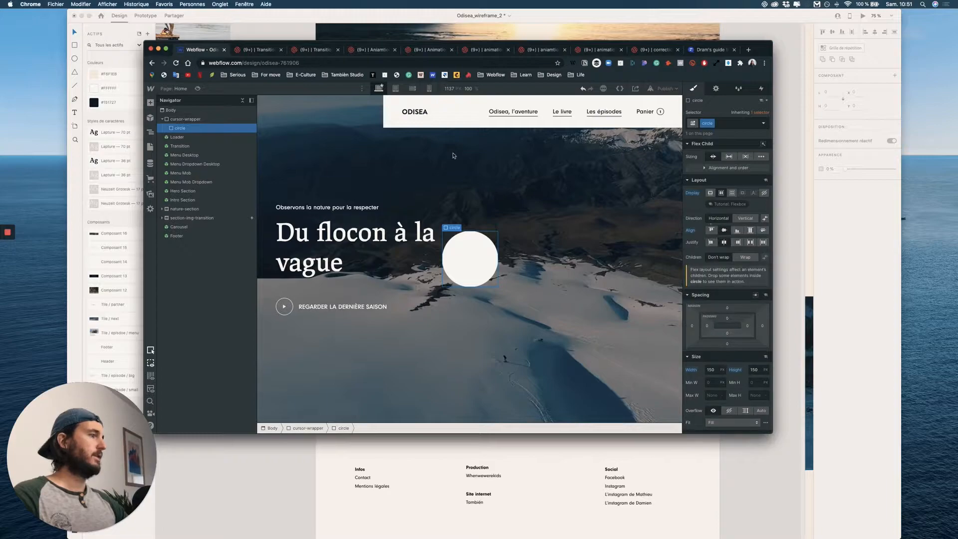
left_click(150, 102)
left_click_drag(175, 258, 481, 261)
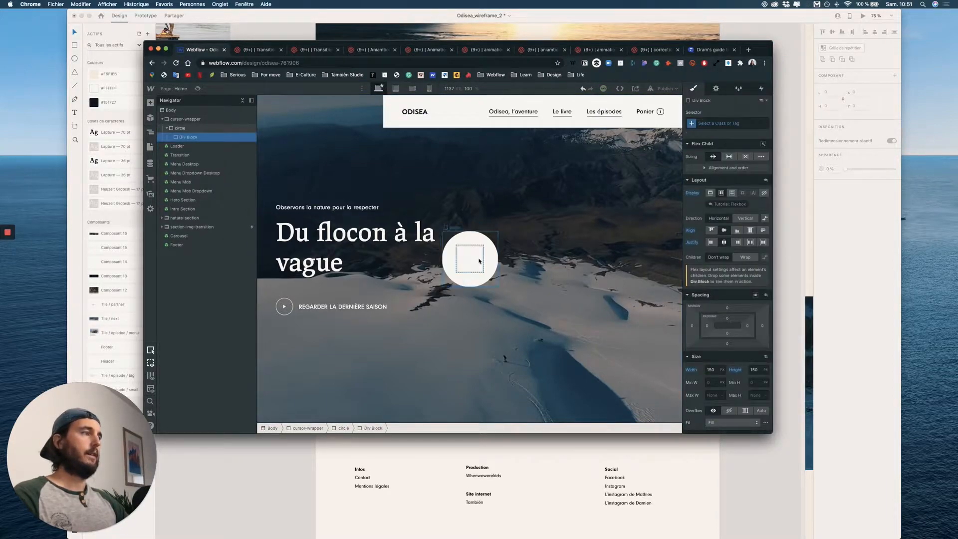
Give the new div block inside the circle the class wrapper-content-cursor.
left_click(706, 123)
type("wrapper-")
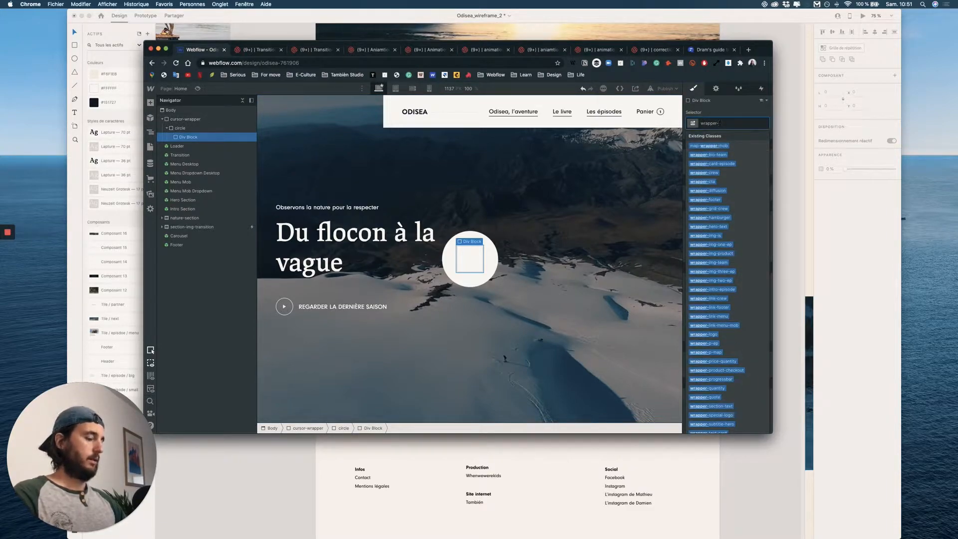
type("content-c")
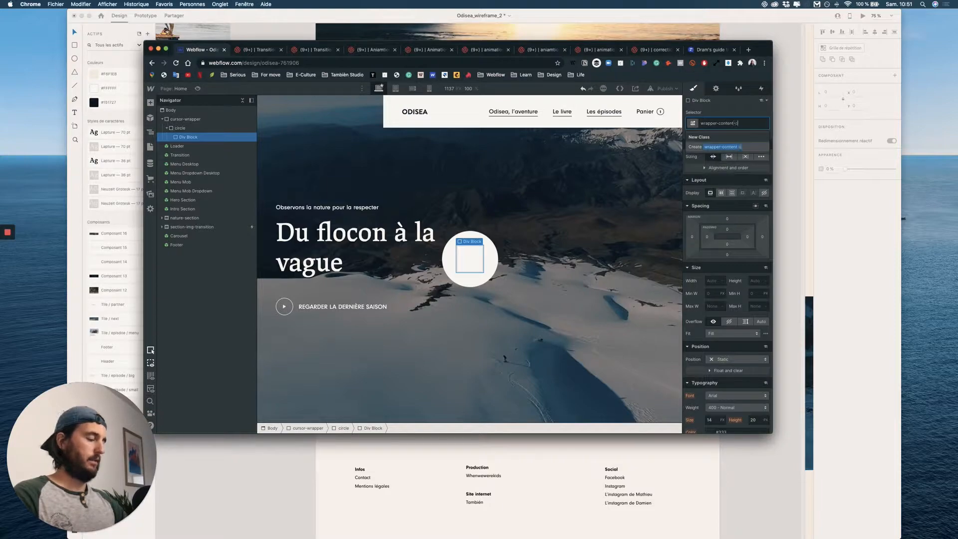
type("ursor")
key("Return")
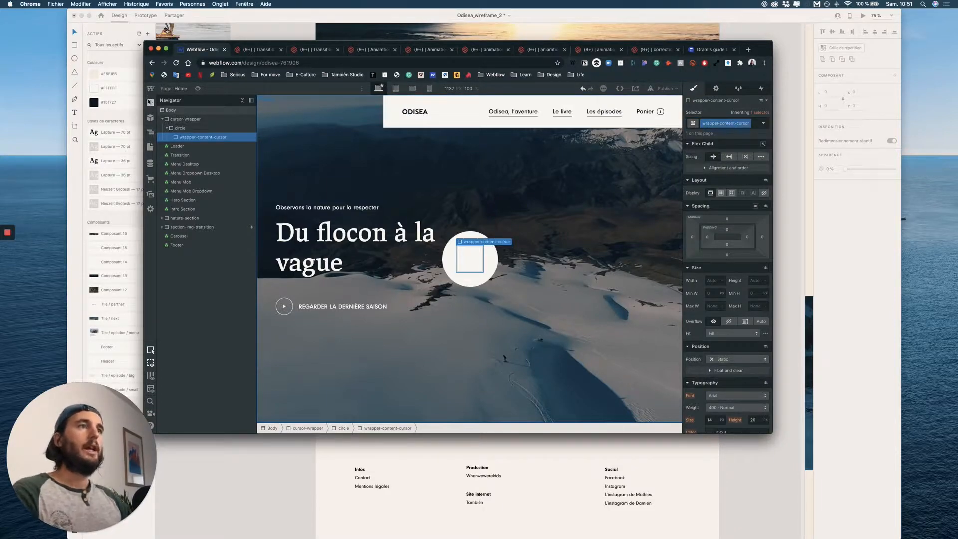
Add a heading inside wrapper-content-cursor and set its type to H3.
left_click(150, 103)
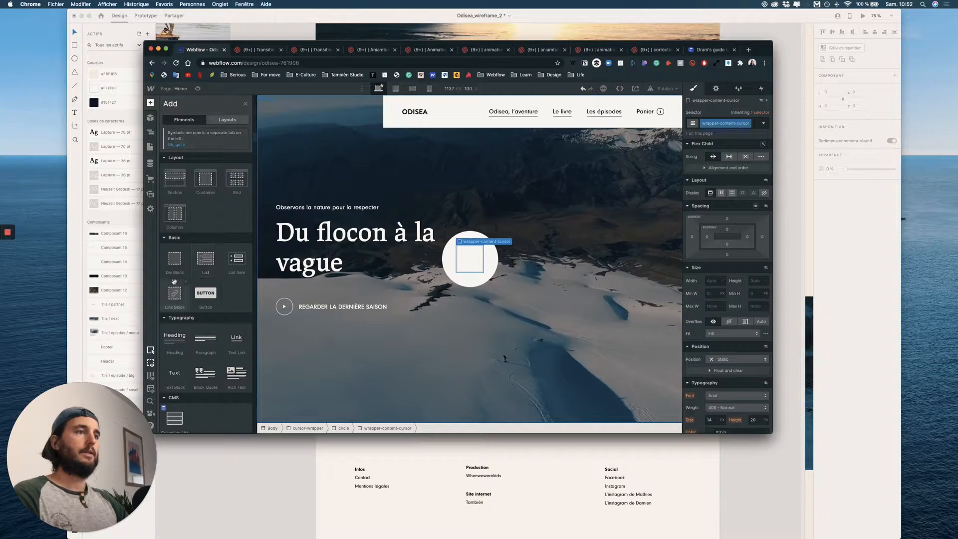
scroll(214, 324, "down", 2)
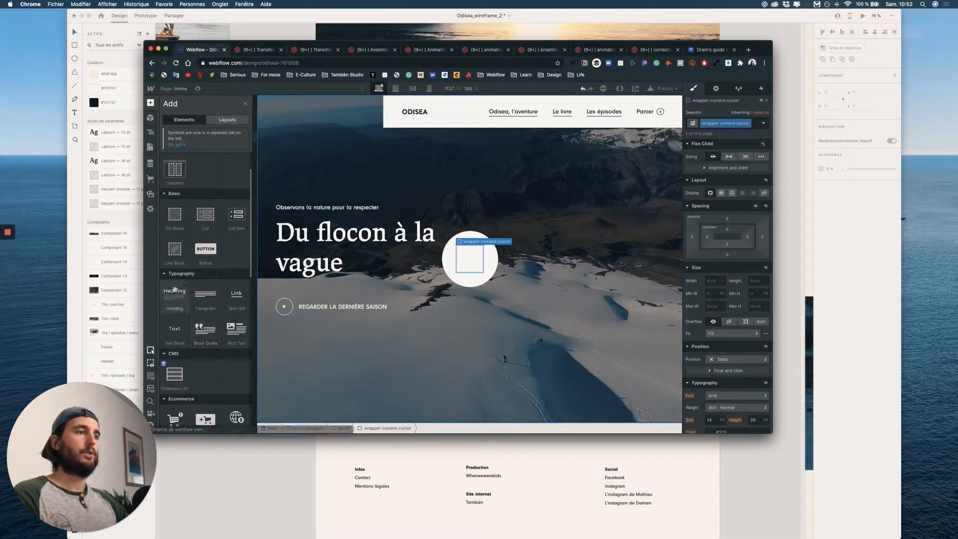
left_click_drag(168, 296, 465, 264)
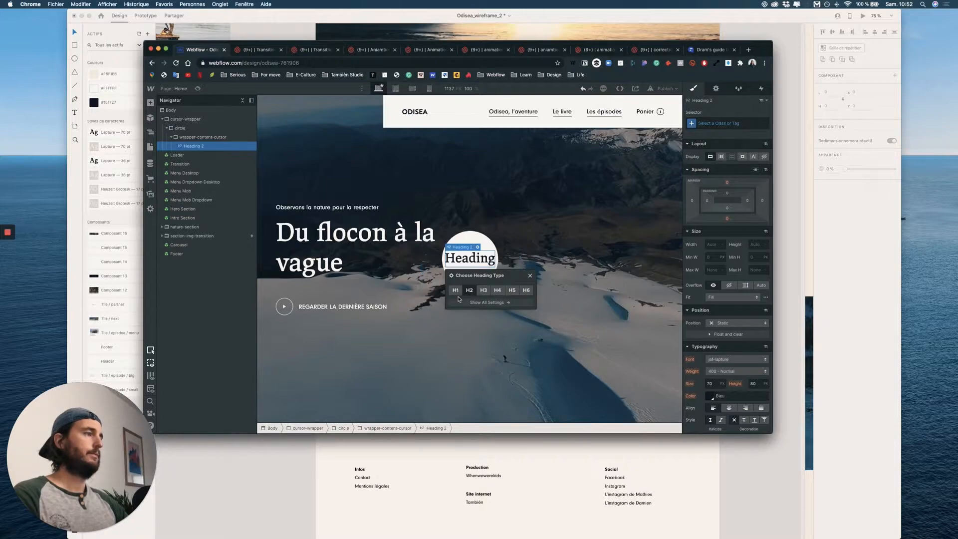
left_click(483, 290)
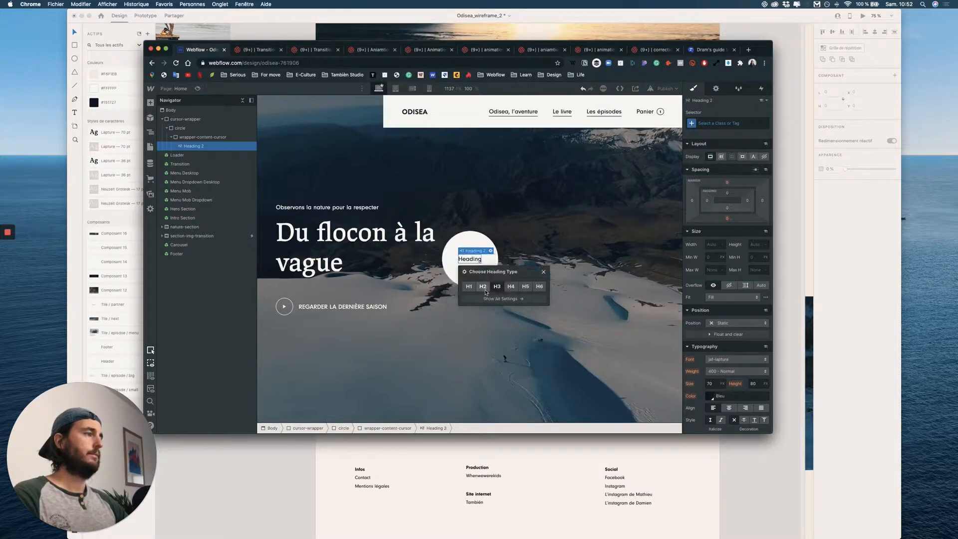
left_click(544, 272)
Replace the heading's text with "Glissez ou" and "Cliquez" on two lines.
double_click(477, 260)
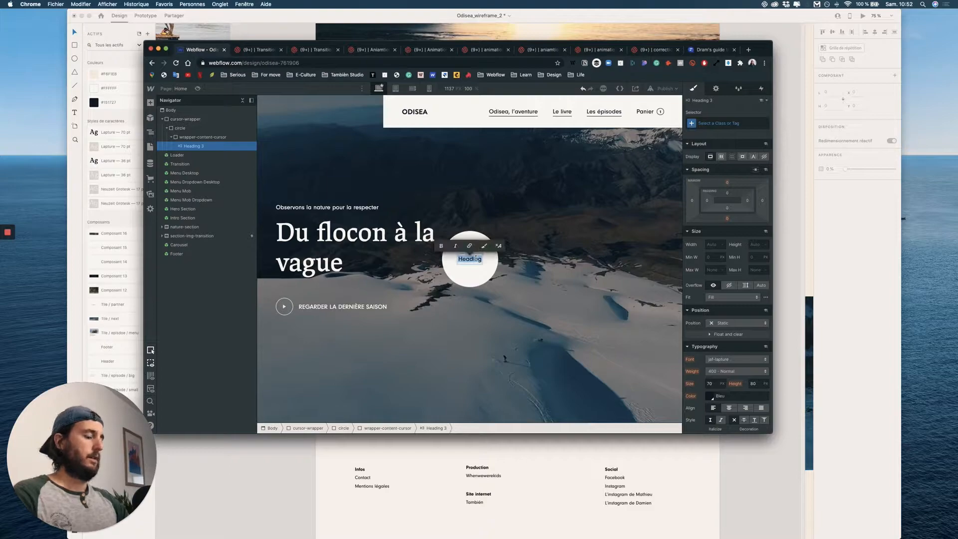
type("Glissez ou")
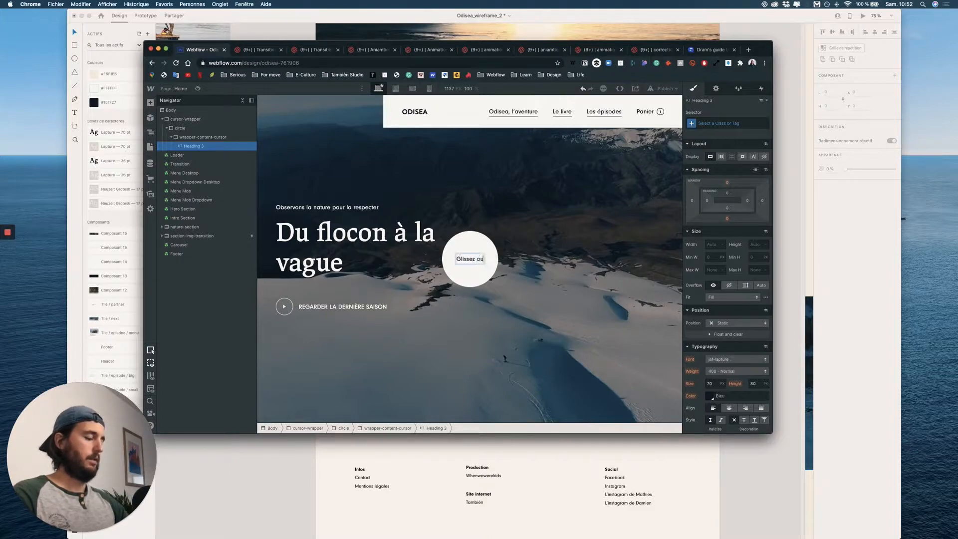
type(" cliquez")
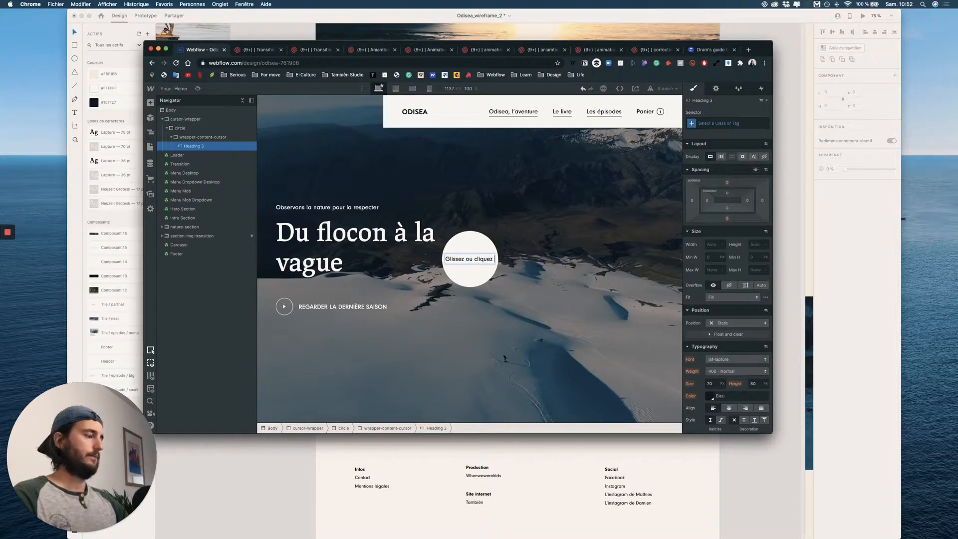
key("BackSpace")
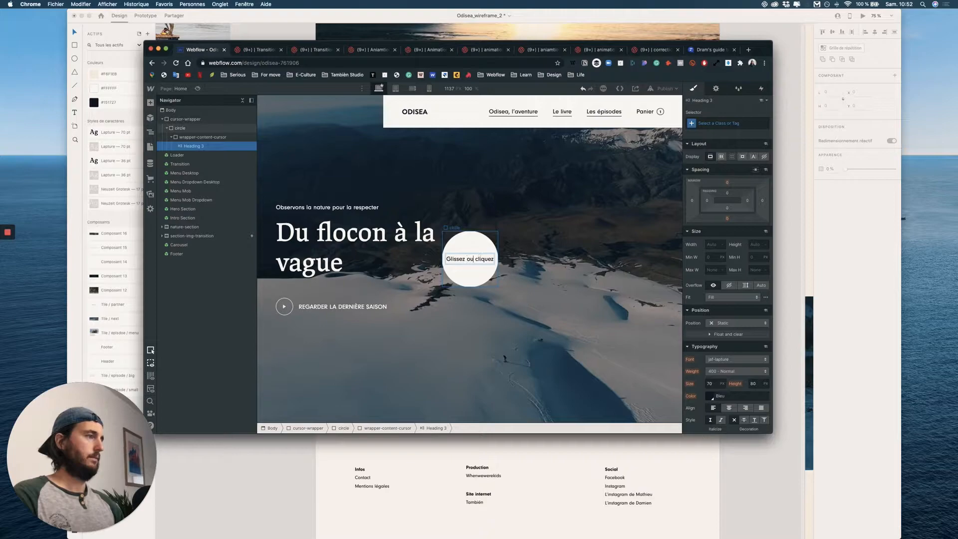
key("shift+Return")
key("Delete")
type("C")
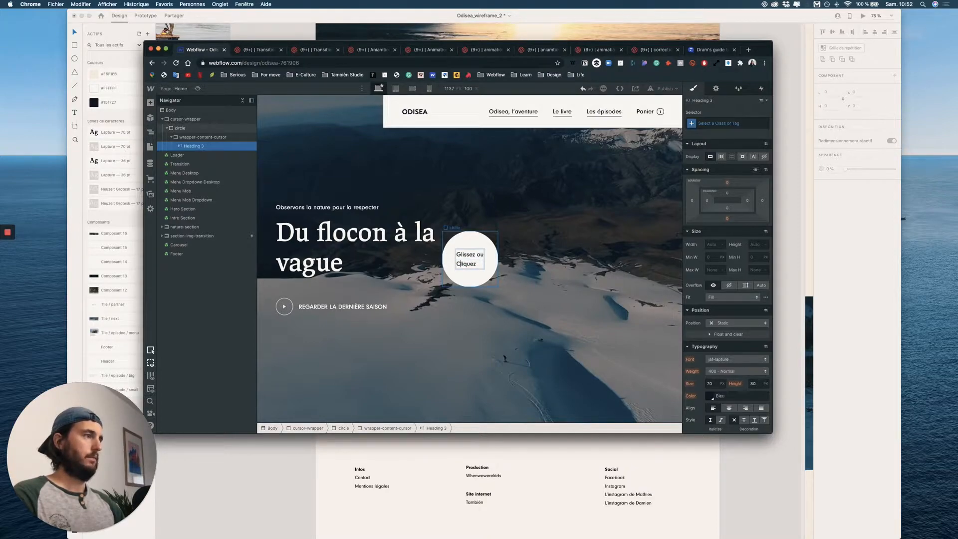
left_click(487, 228)
Give the H3 heading in the circle the class height-17.
left_click(487, 256)
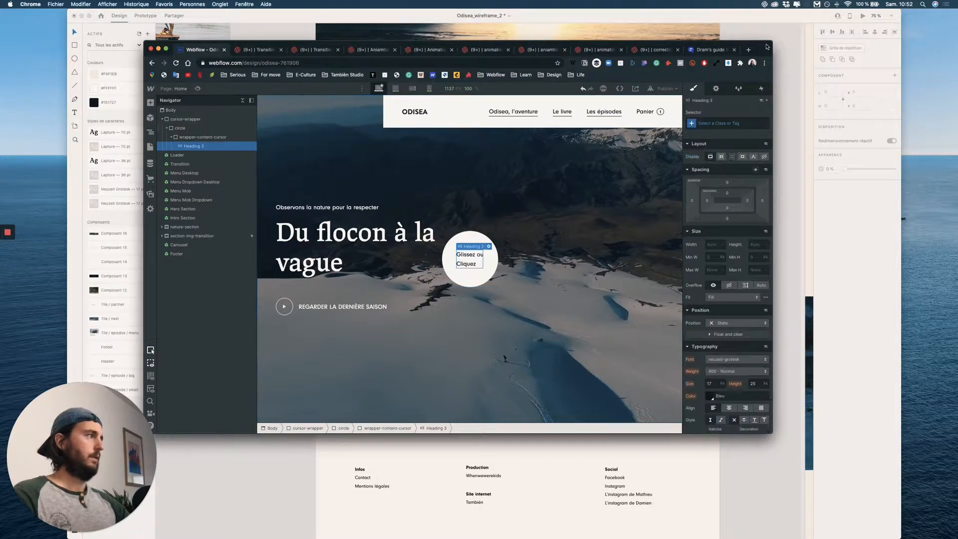
left_click(722, 124)
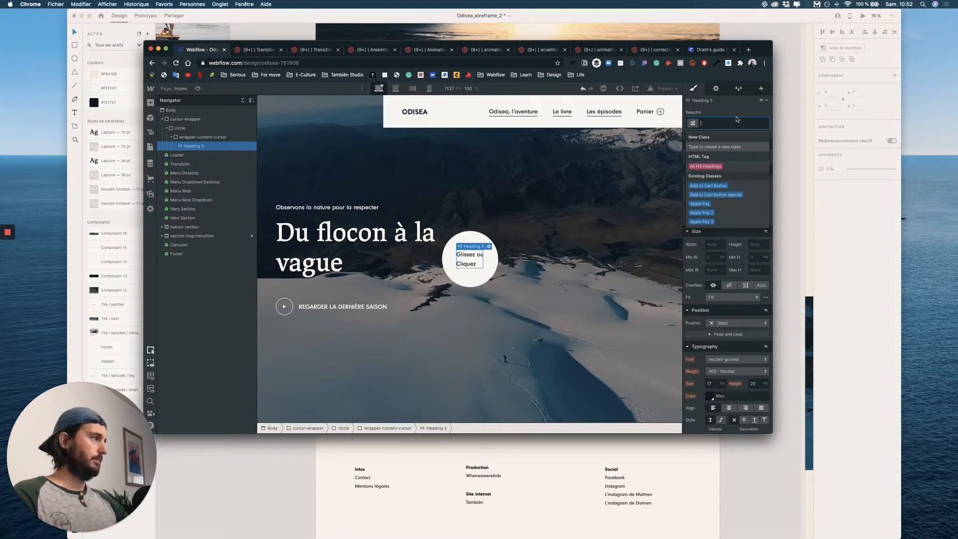
type("height")
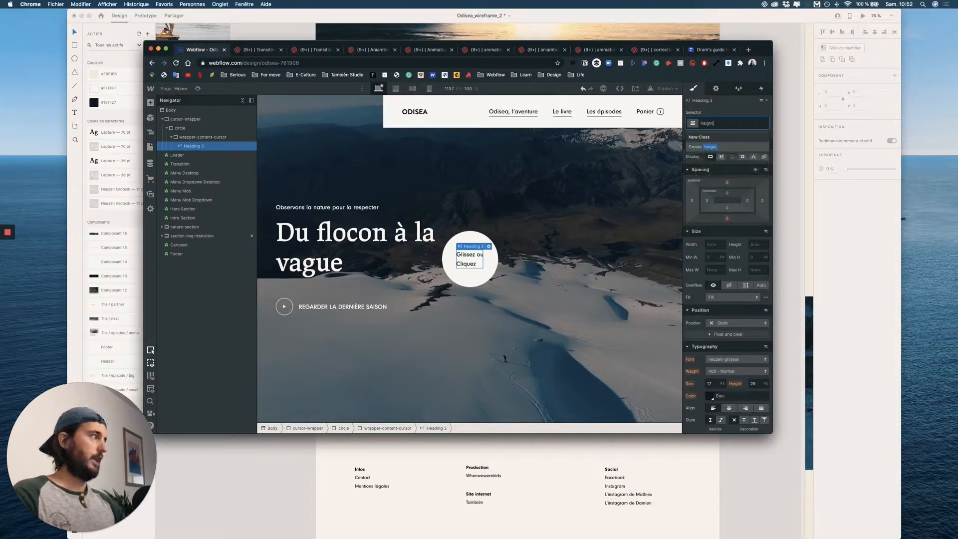
type("-")
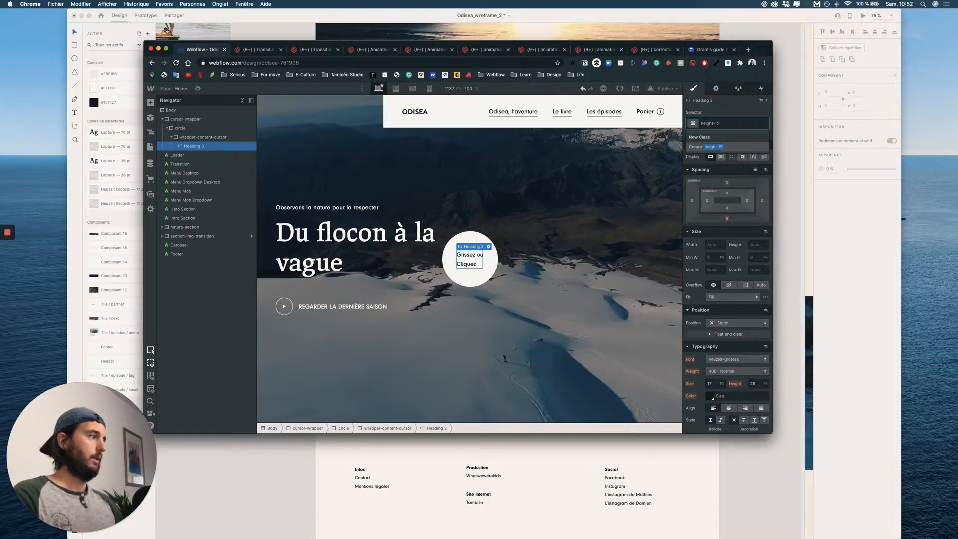
type("17")
key("Return")
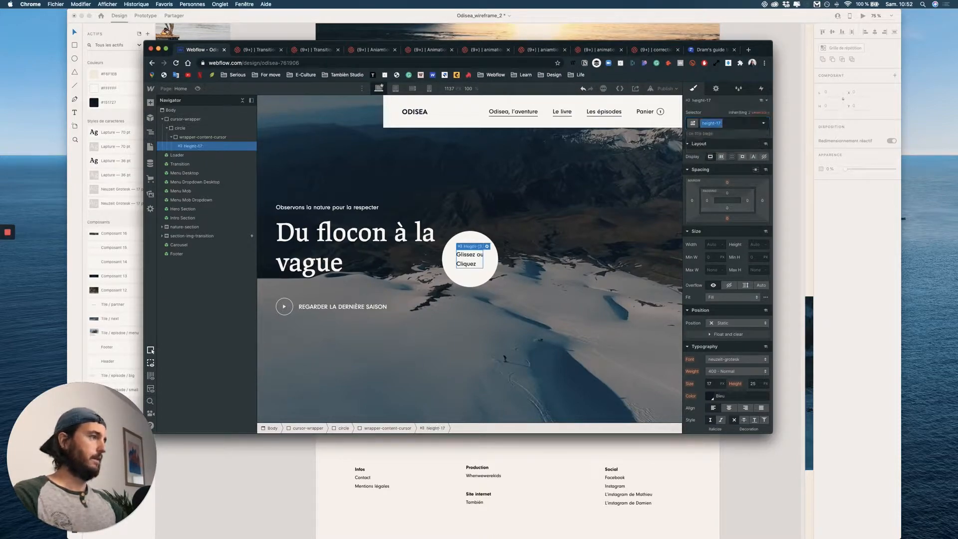
Set the heading's line height to 17 px and centre-align its text.
left_click(754, 383)
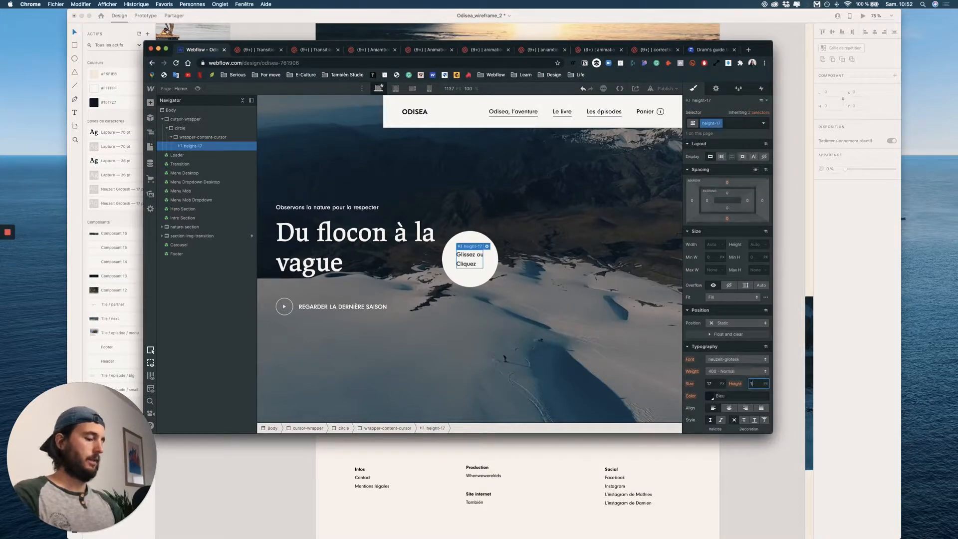
type("17")
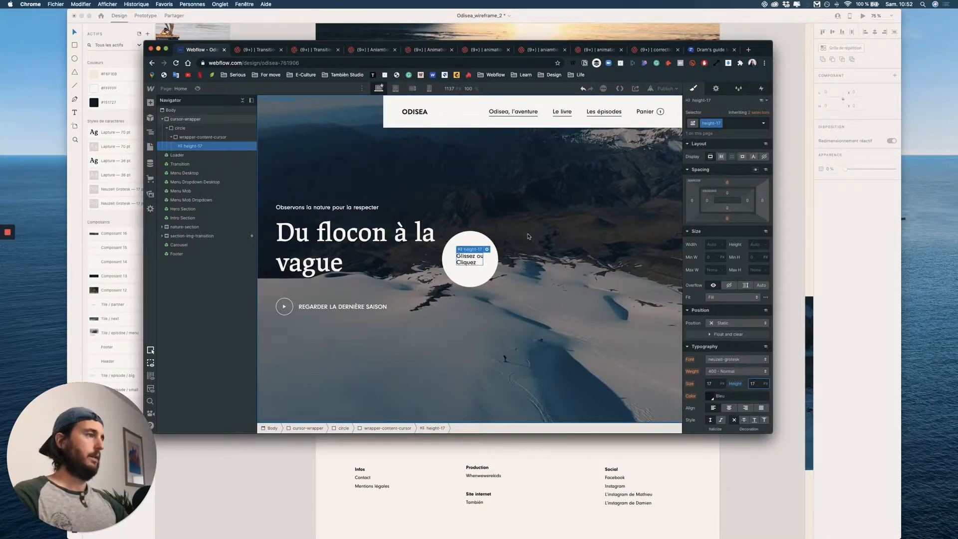
left_click(721, 156)
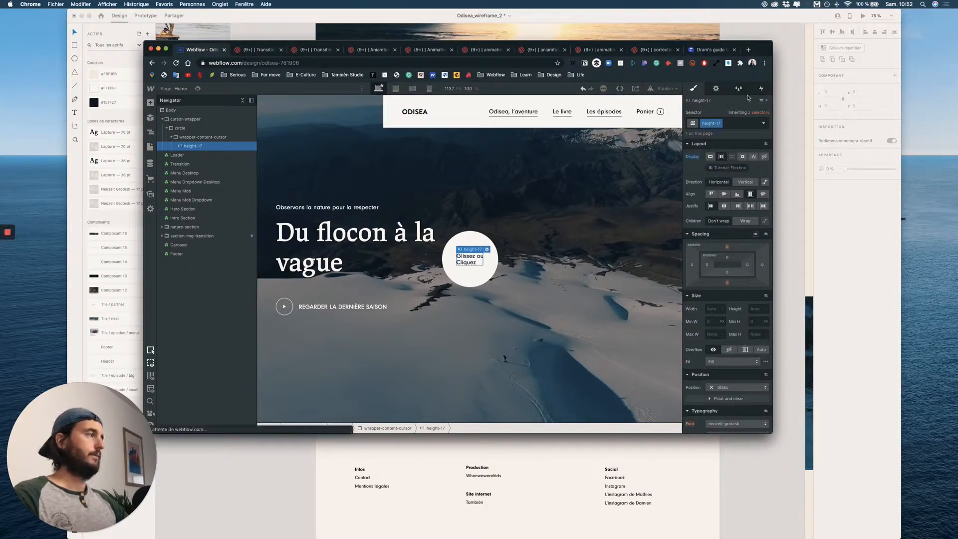
key("super+z")
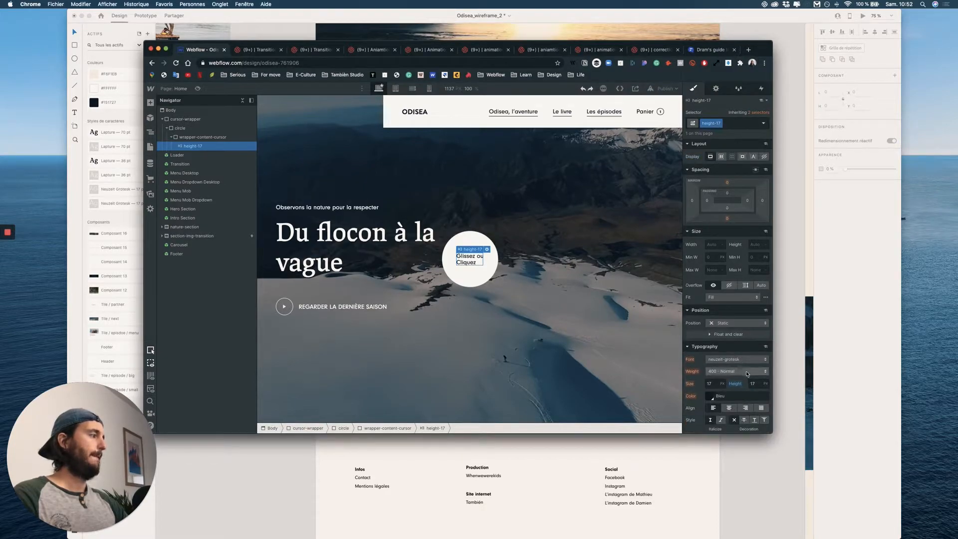
left_click(729, 409)
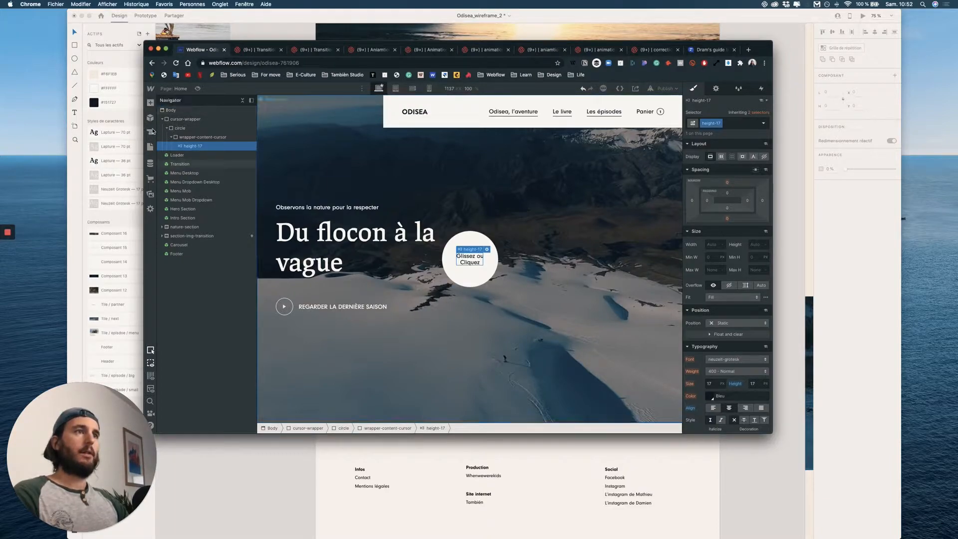
Place the Polygone 3.svg image from the assets inside the circle, directly after wrapper-content-cursor.
key("j")
left_click_drag(172, 169, 484, 260)
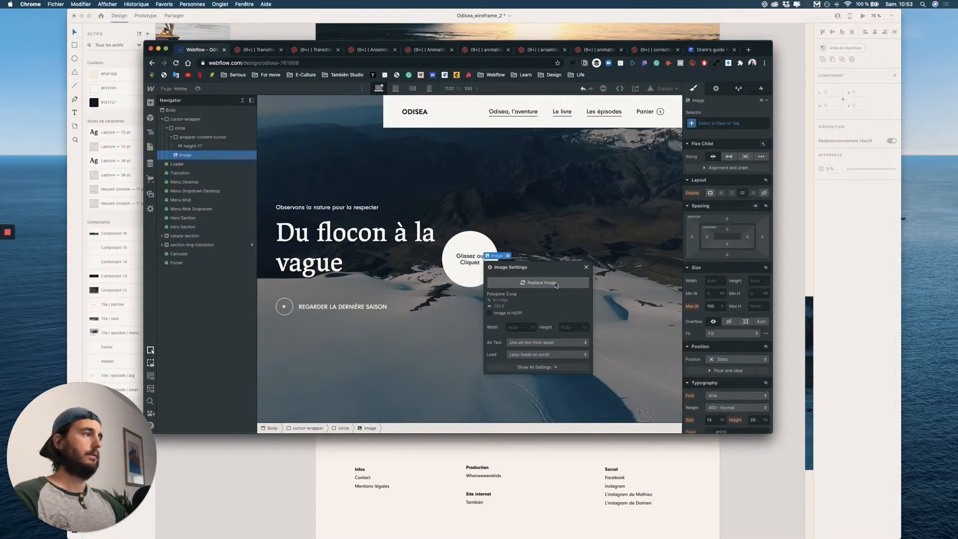
left_click(587, 268)
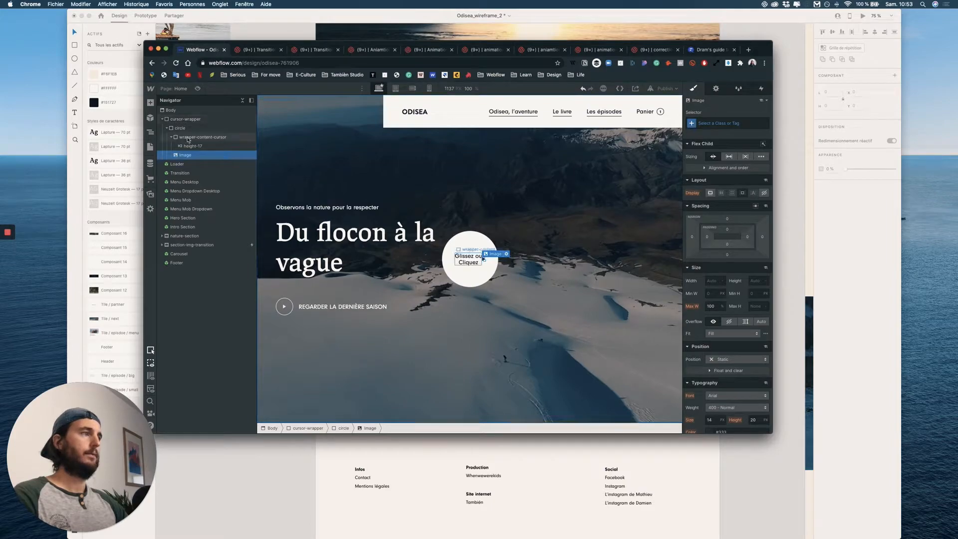
left_click(150, 195)
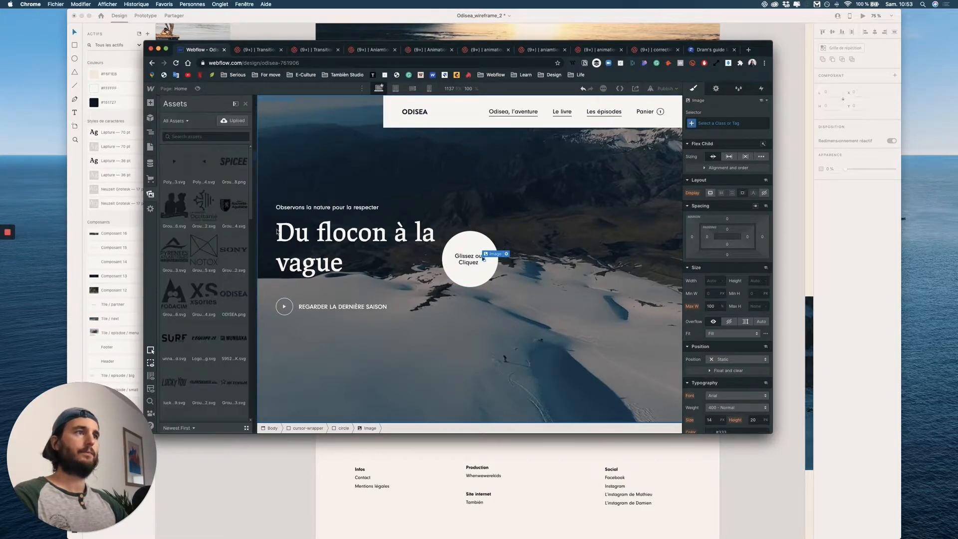
left_click_drag(166, 167, 456, 252)
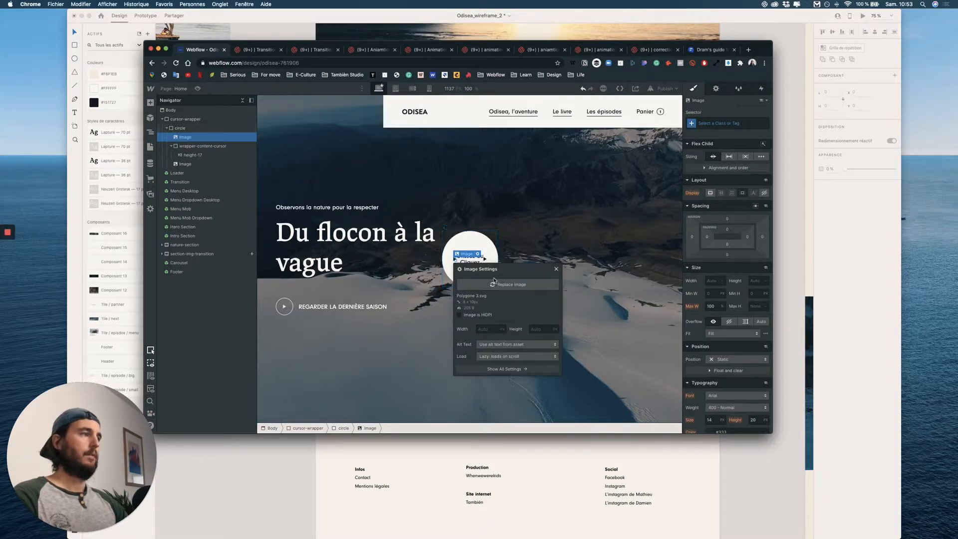
left_click(494, 283)
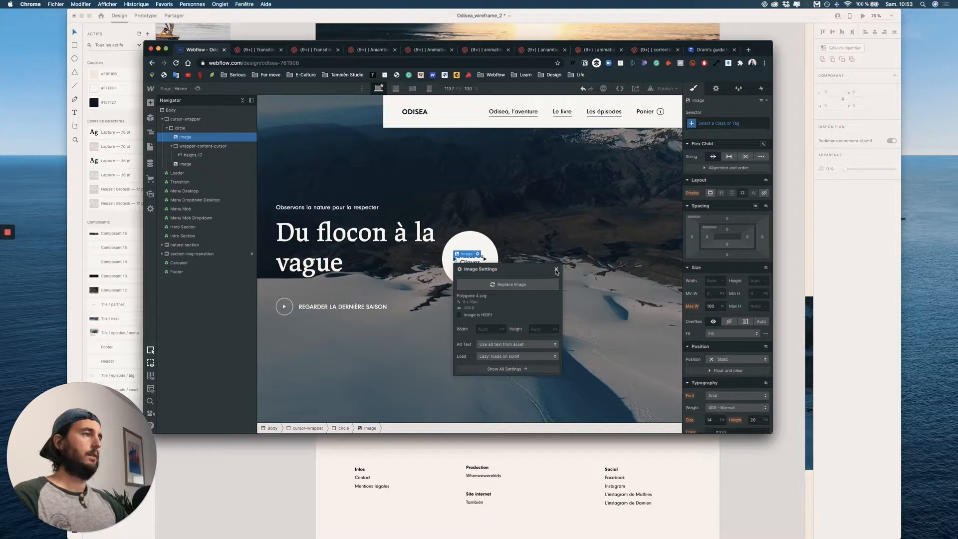
left_click(522, 285)
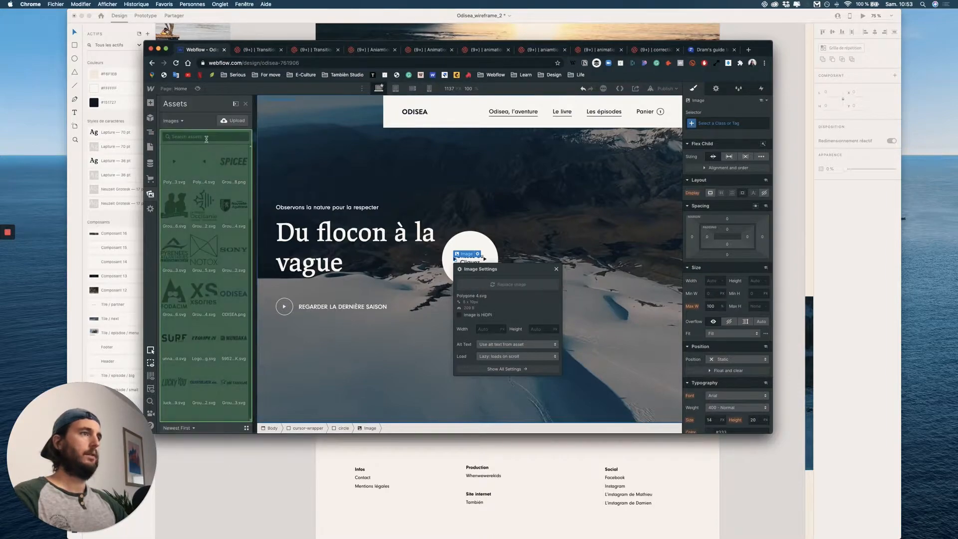
key("Escape")
left_click(556, 268)
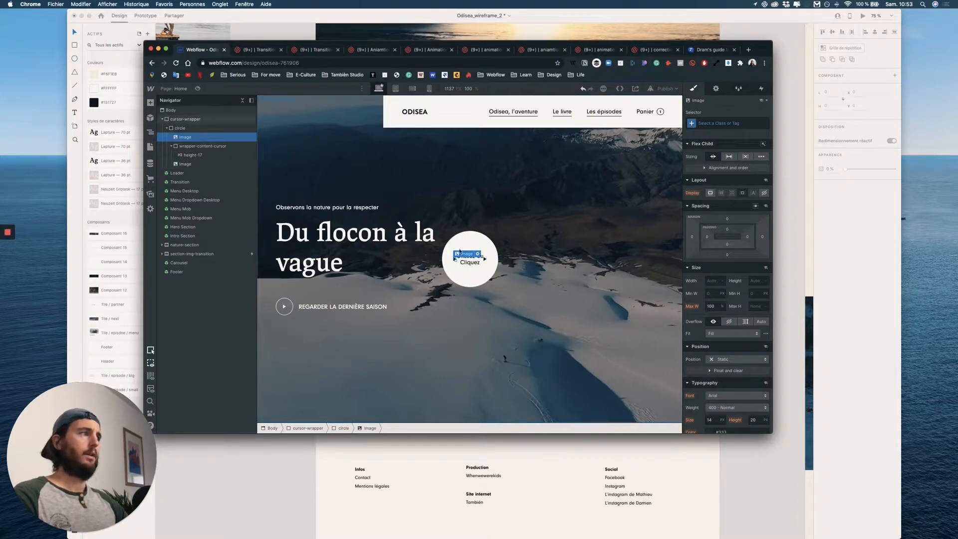
left_click(477, 254)
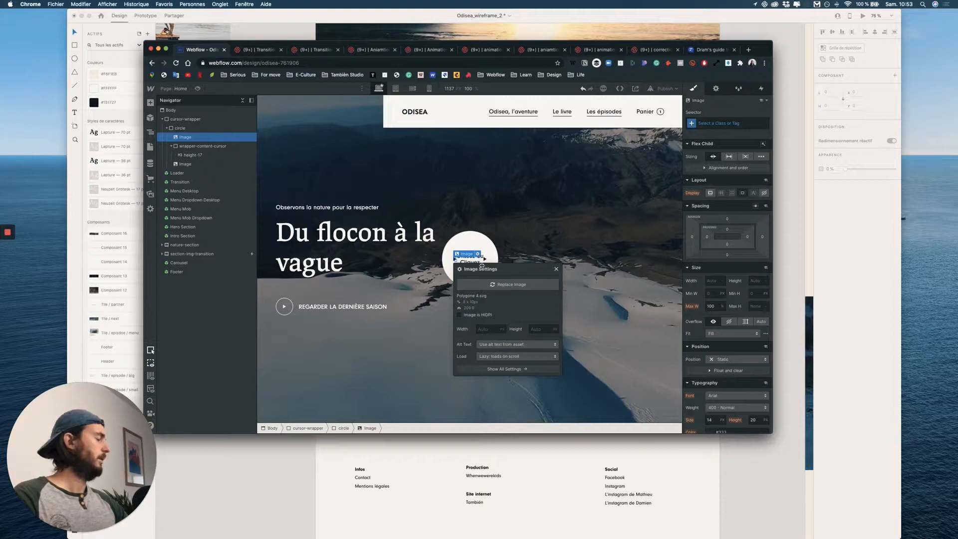
left_click(488, 283)
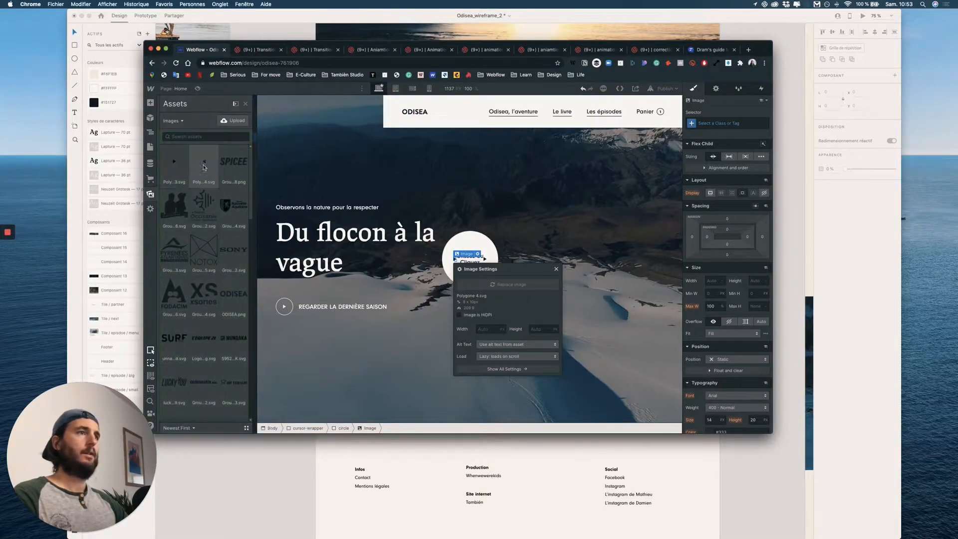
left_click(500, 282)
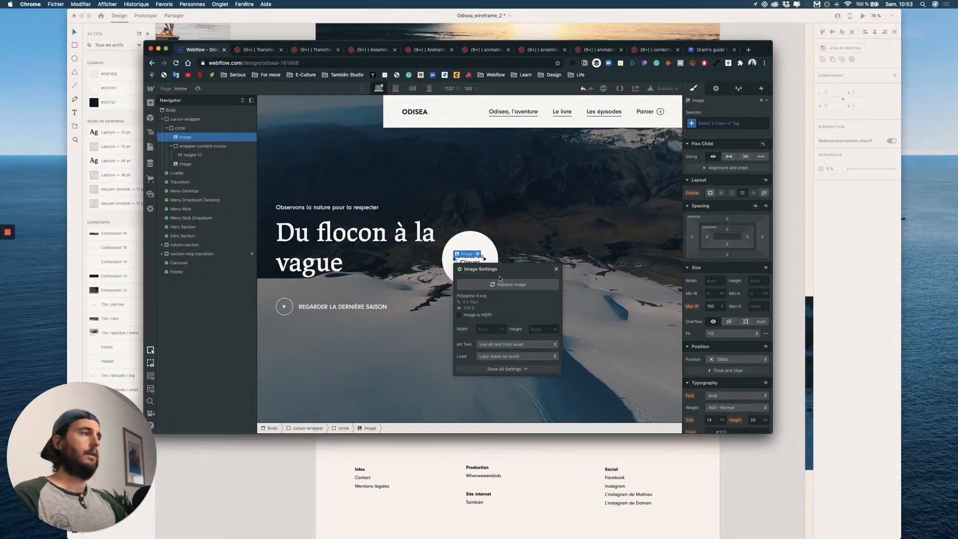
left_click(556, 270)
key("Delete")
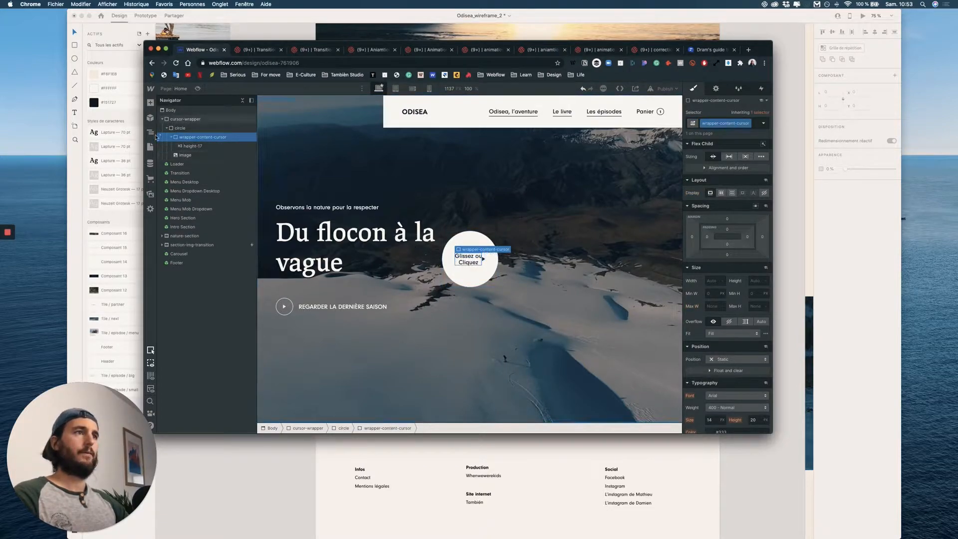
Place the Polygone 4.svg image from the assets inside the circle, directly before wrapper-content-cursor.
left_click(150, 103)
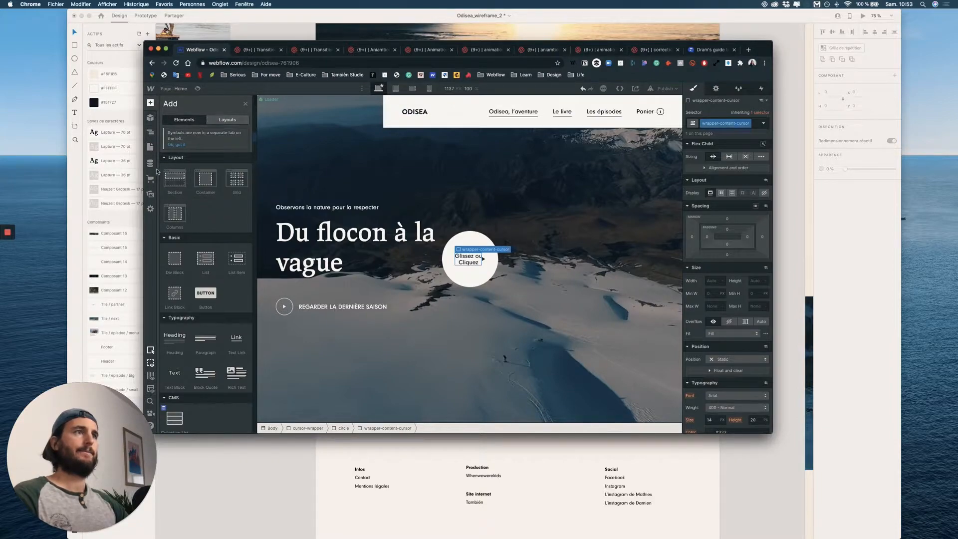
left_click(150, 194)
left_click_drag(198, 168, 455, 259)
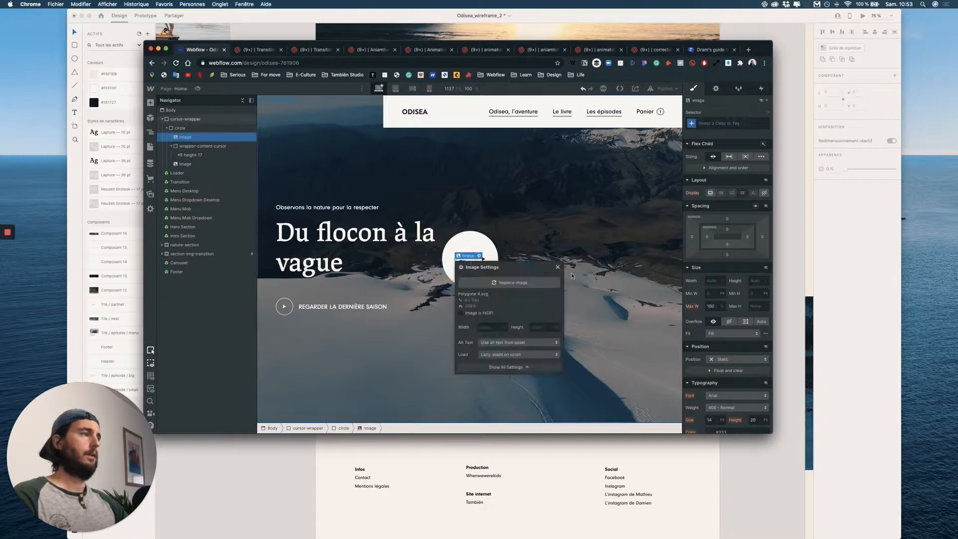
Move both arrow images inside wrapper-content-cursor, one before and one after the height-17 heading.
left_click(558, 267)
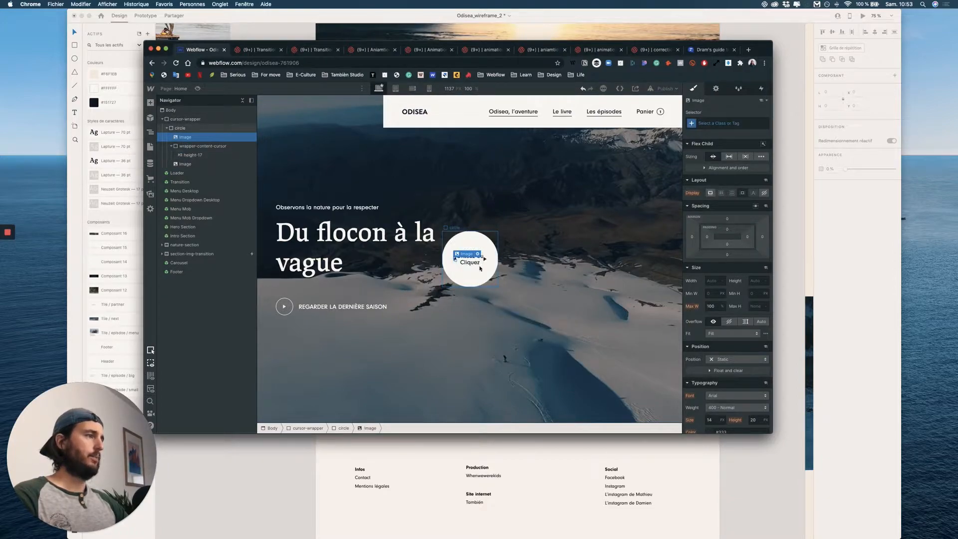
left_click(192, 155)
left_click(193, 146)
left_click_drag(188, 140, 192, 153)
left_click(203, 138)
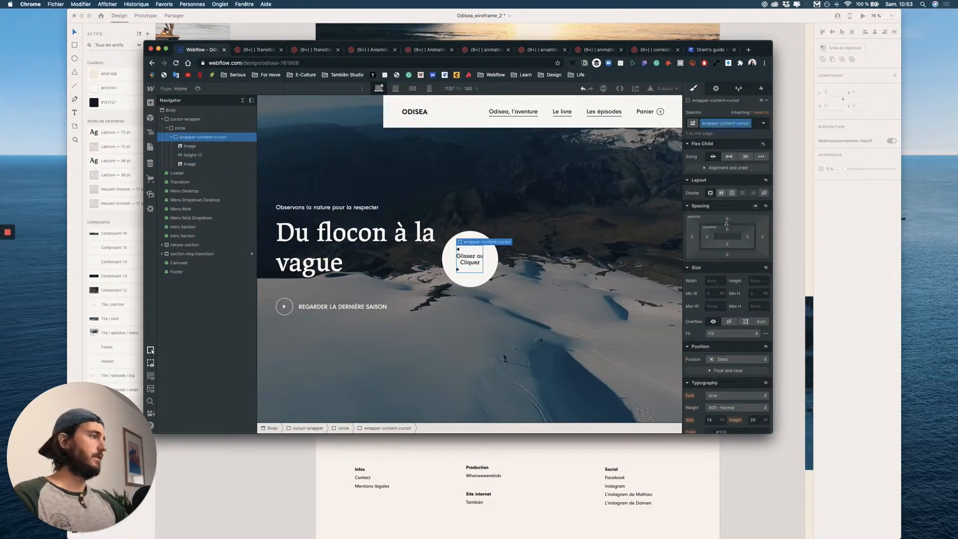
Make wrapper-content-cursor a horizontal flex container with its children centred in both alignment and justification.
left_click(721, 193)
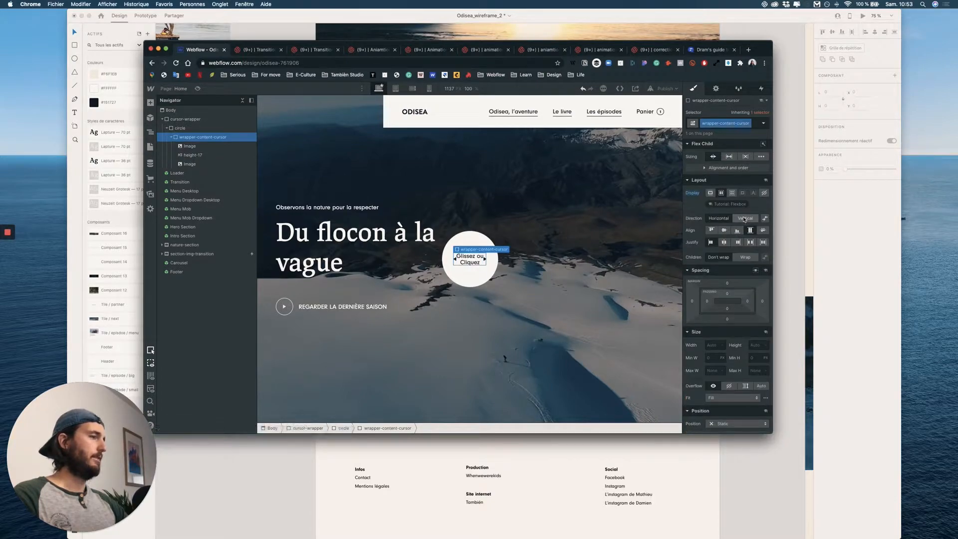
left_click(724, 230)
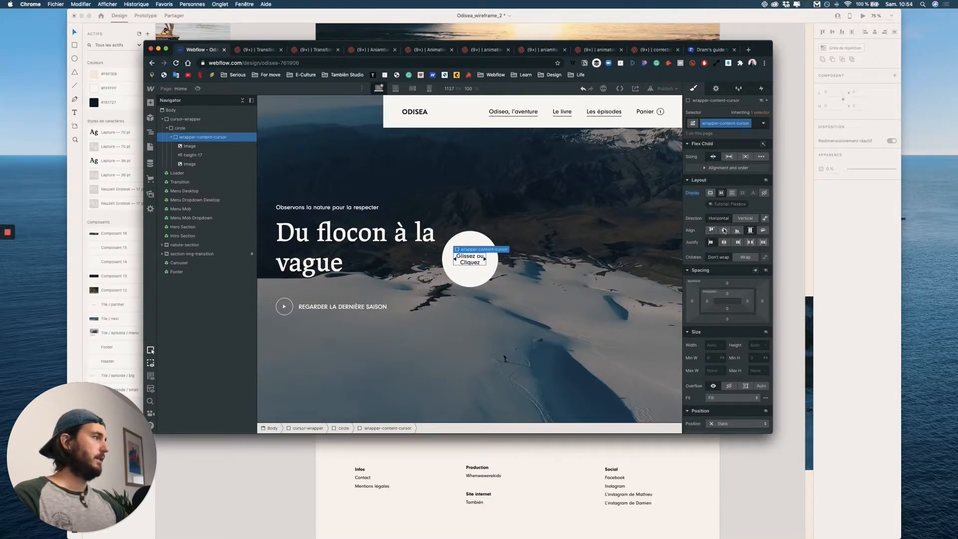
left_click(724, 242)
Add the combo class m-lr-10 to the height-17 heading.
left_click(229, 155)
left_click(730, 122)
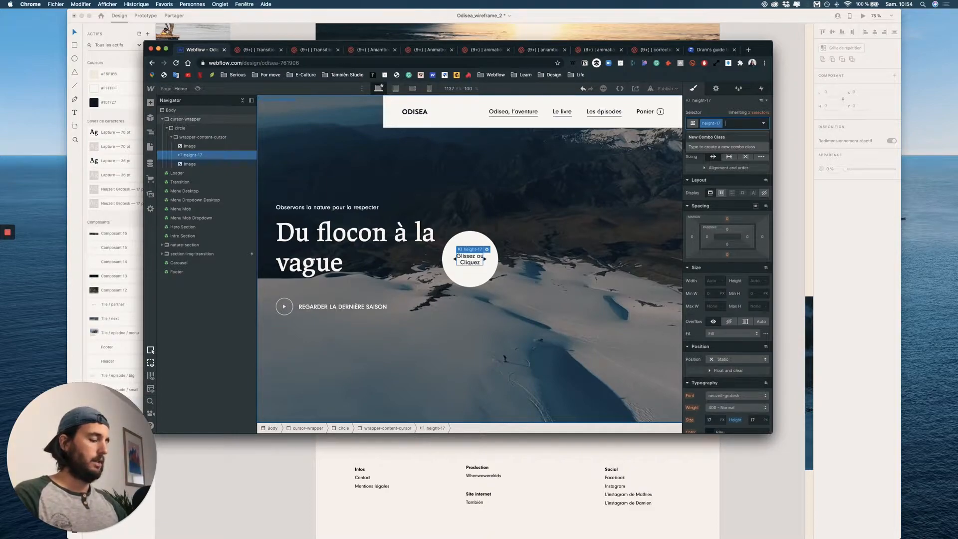
type("ma")
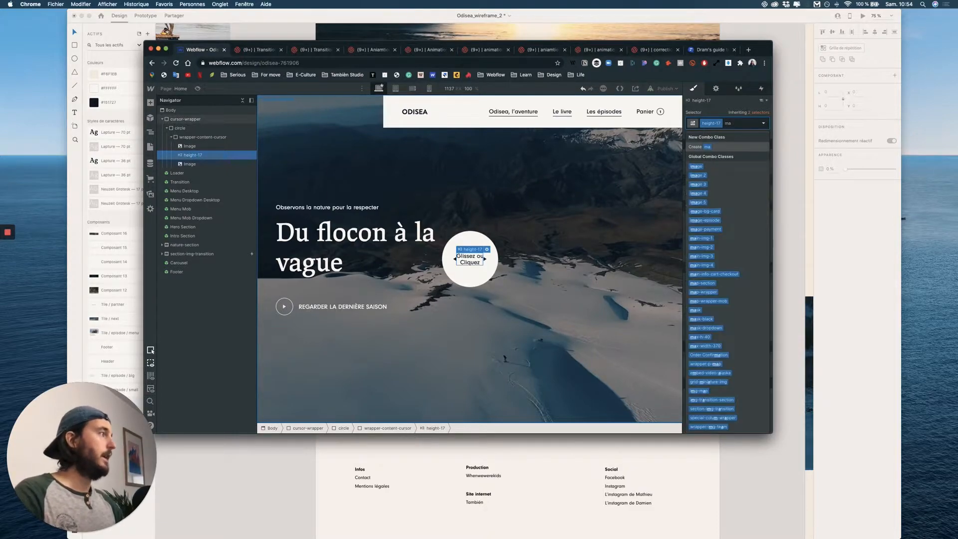
key("BackSpace")
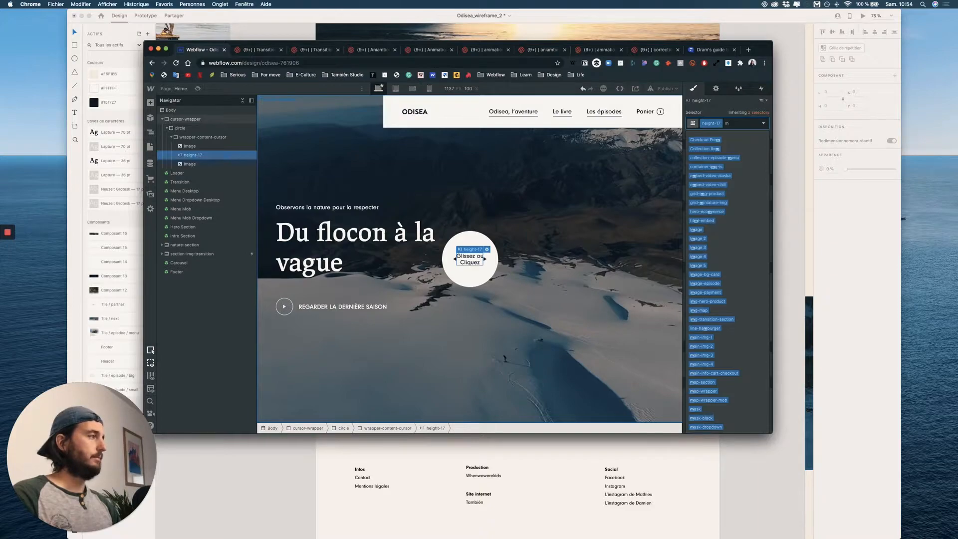
type("-")
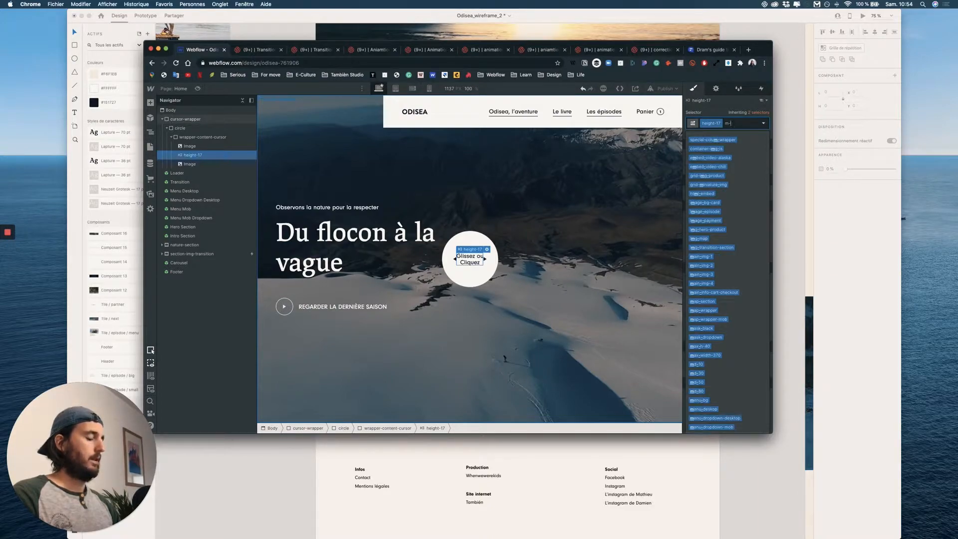
type("l")
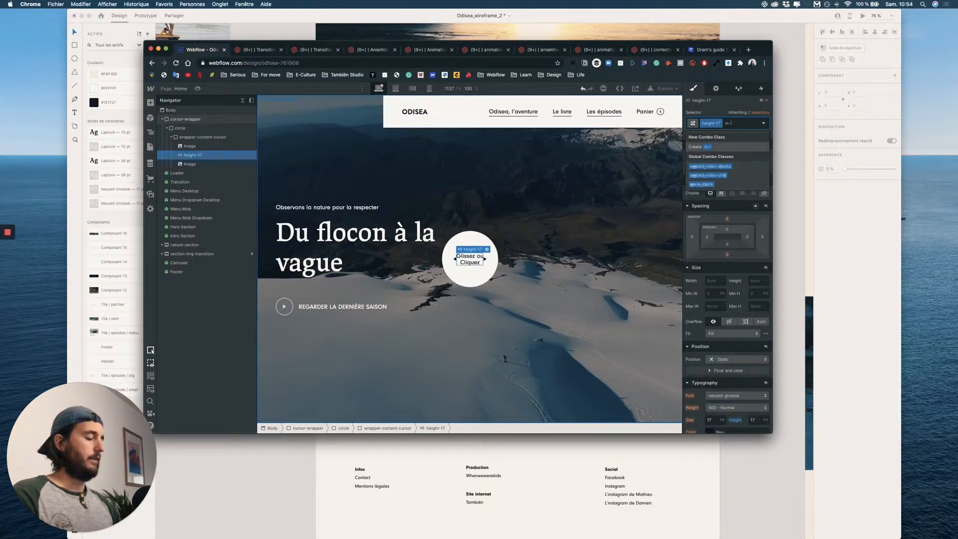
type("r-10")
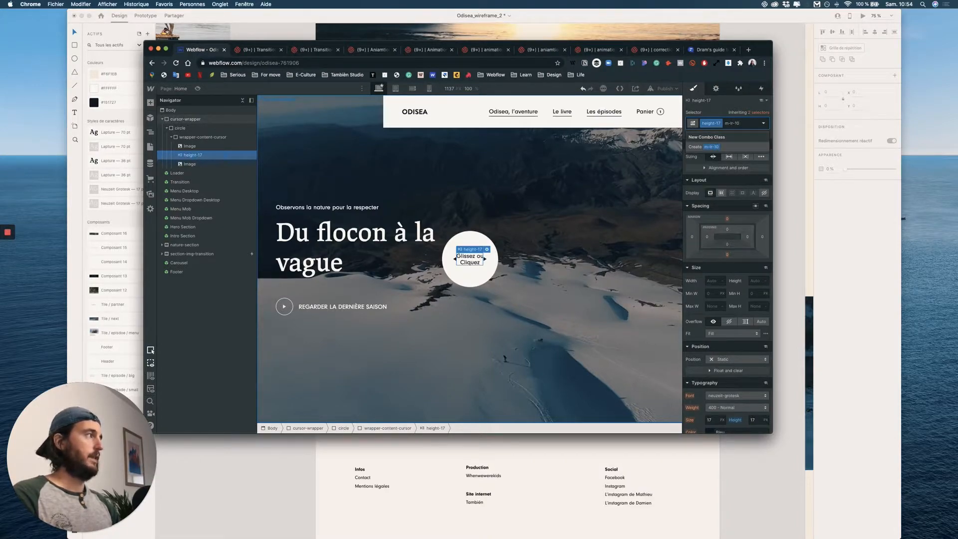
key("Return")
Set the heading's left and right margins to 15 px and rename its combo class to m-lr-15.
left_click_drag(693, 238, 689, 235)
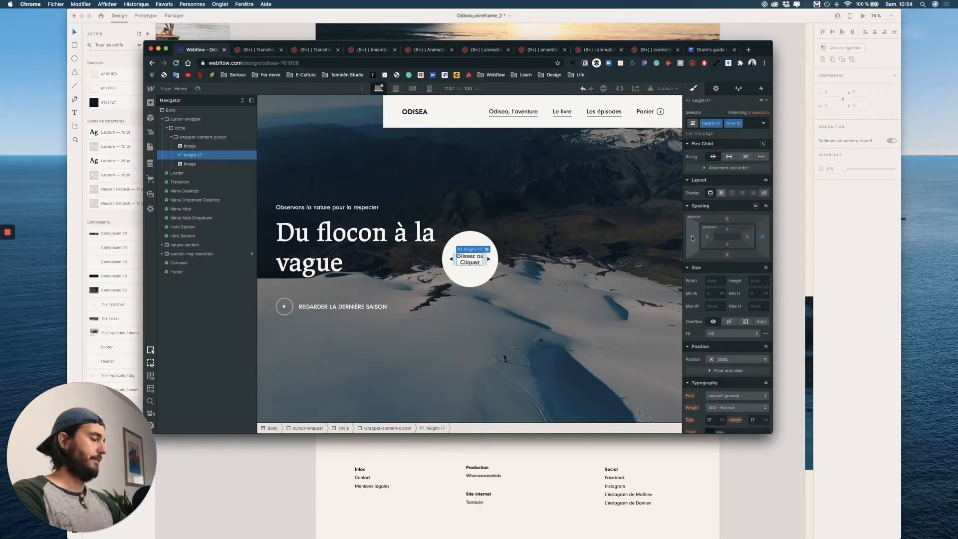
left_click_drag(692, 238, 691, 236)
key("BackSpace")
key("BackSpace")
type("1")
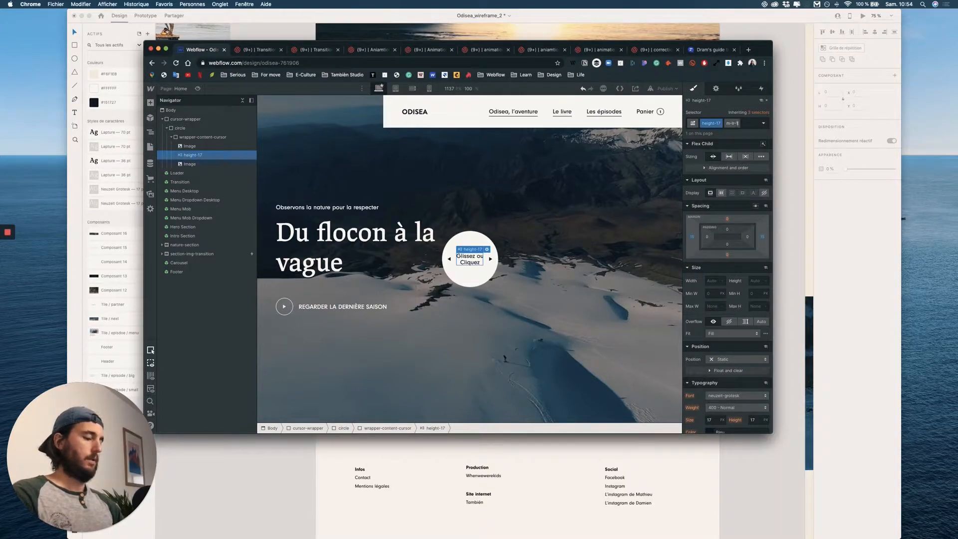
type("5")
key("Return")
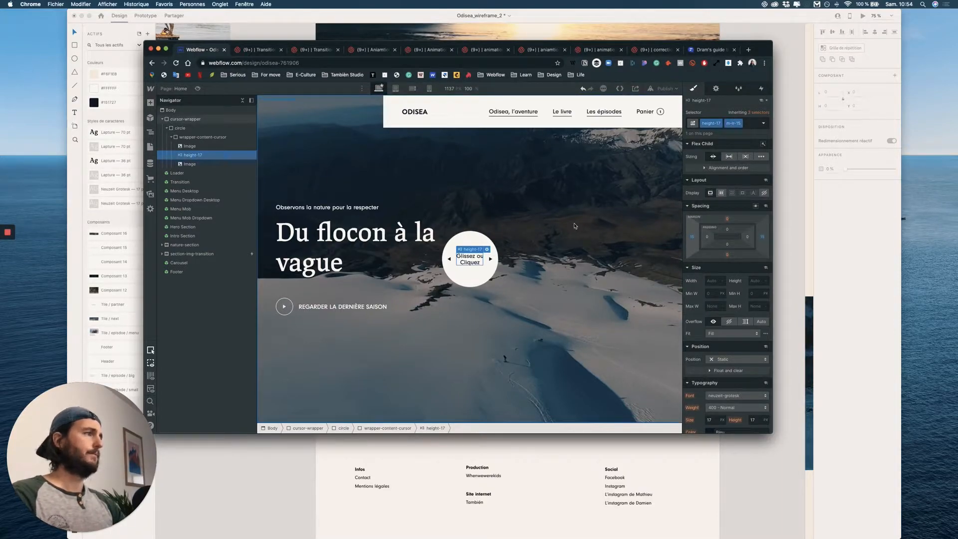
Add a Mouse move in viewport page trigger with Play mouse animation as its action.
left_click(481, 243)
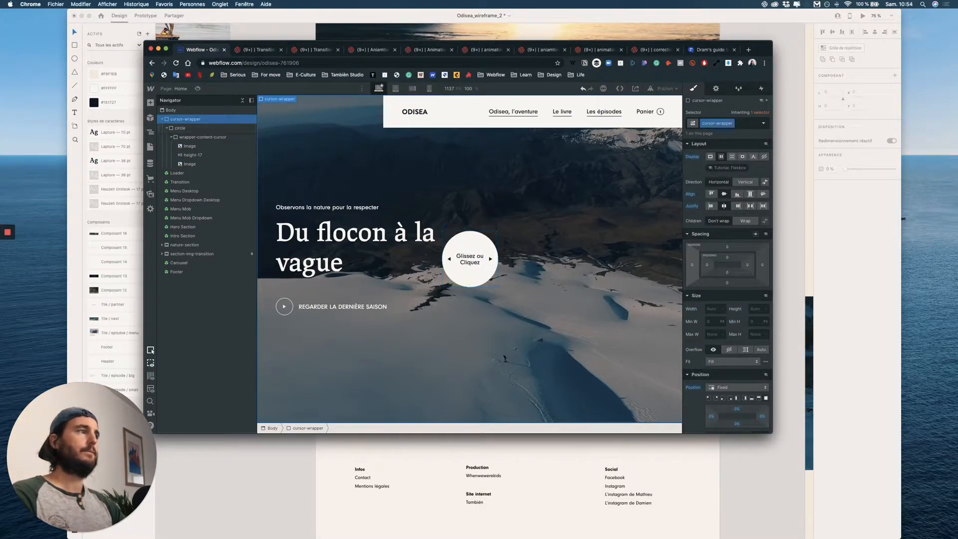
scroll(657, 167, "down", 5)
scroll(656, 166, "up", 5)
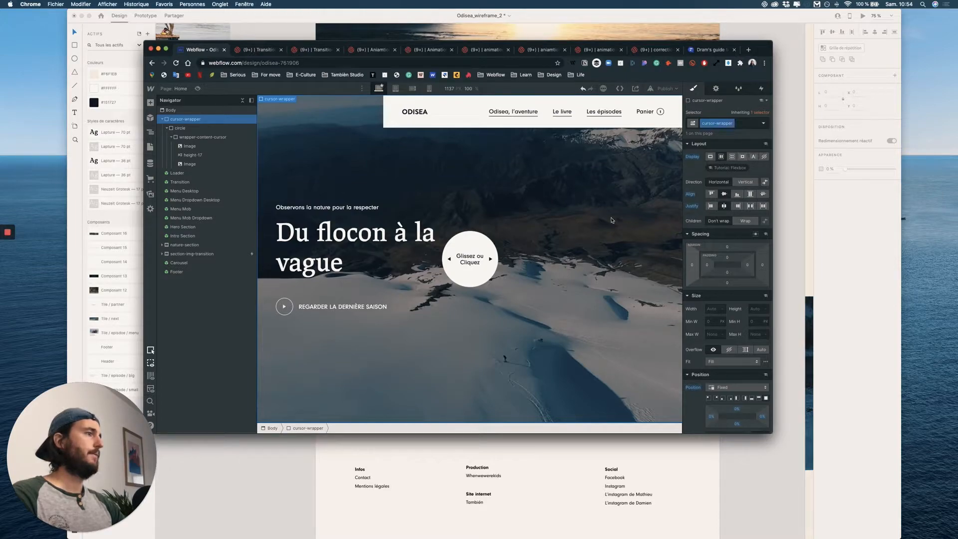
scroll(267, 180, "up", 3)
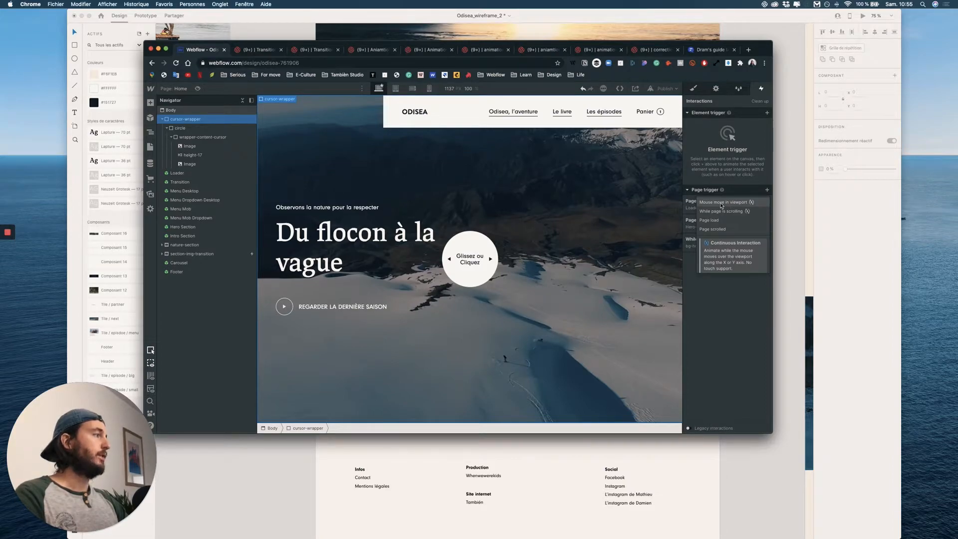
left_click(721, 205)
left_click(732, 158)
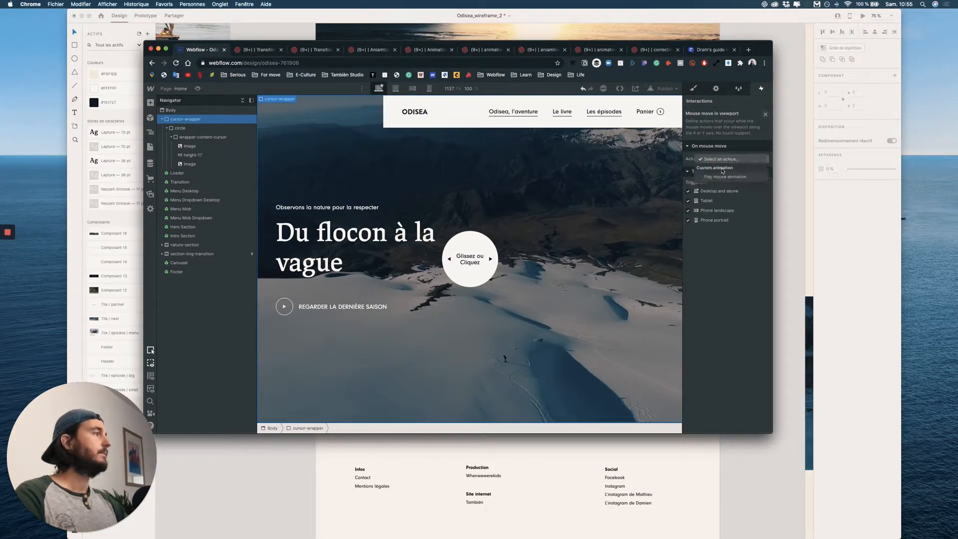
left_click(725, 177)
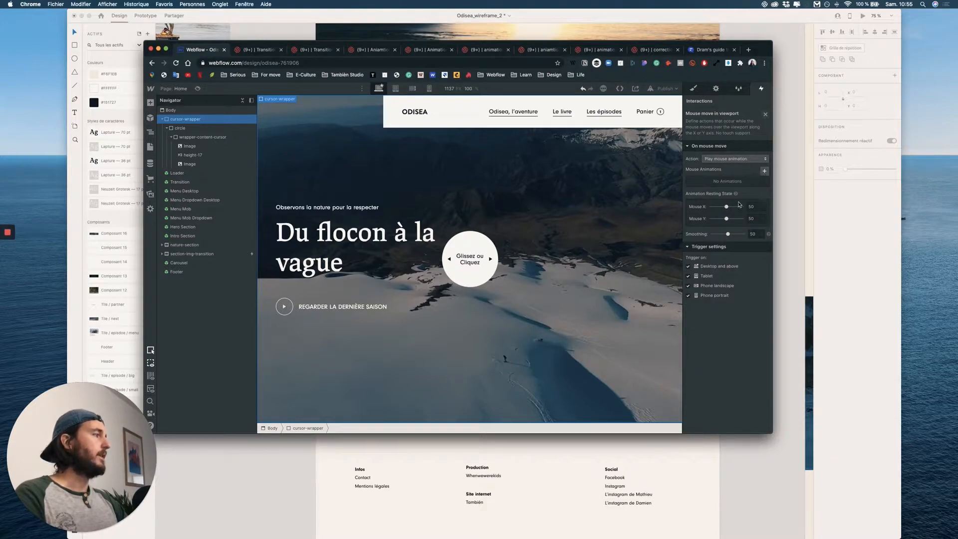
Create a new mouse animation named cursor-carousel for the trigger.
left_click(765, 171)
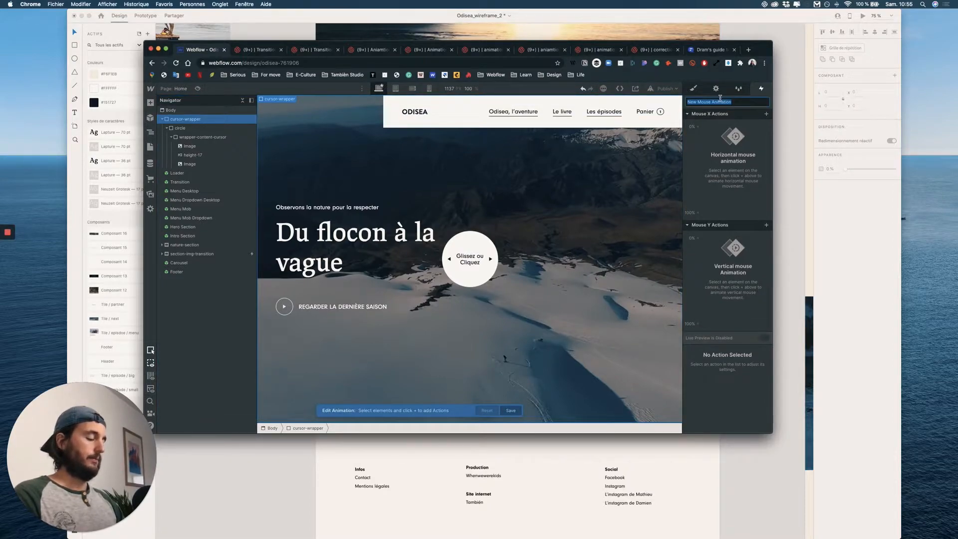
type("cur")
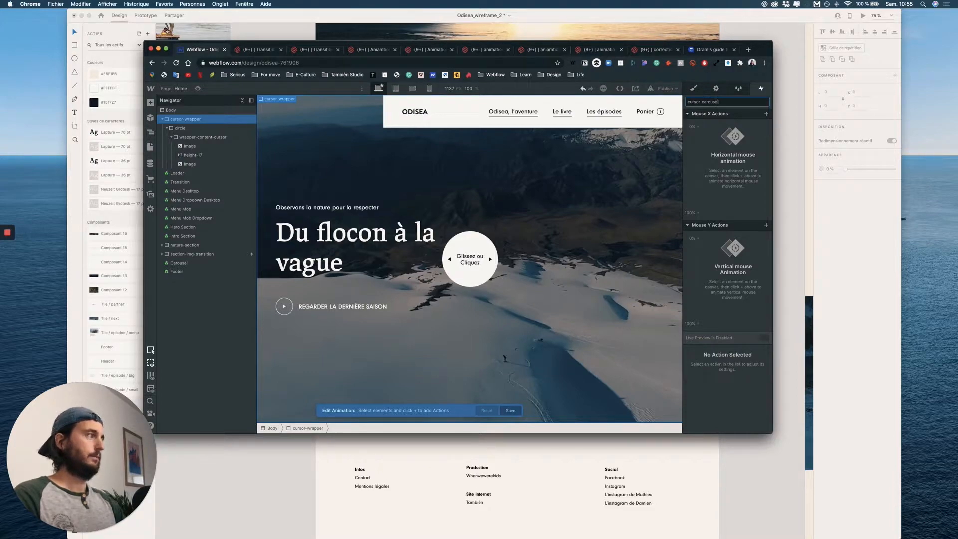
type("sor-carousel")
key("Return")
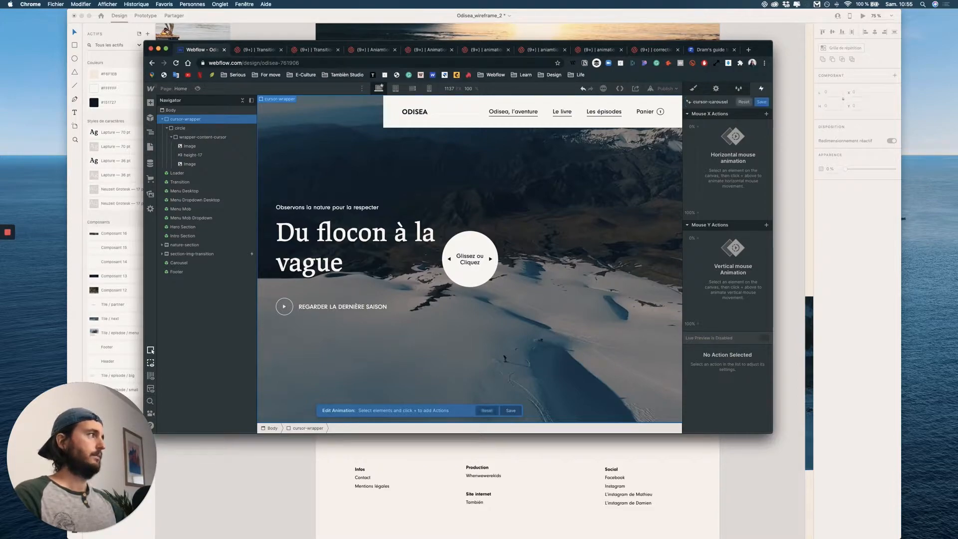
Add a Move action under Mouse X Actions and change its target from cursor-wrapper to the circle.
left_click(766, 115)
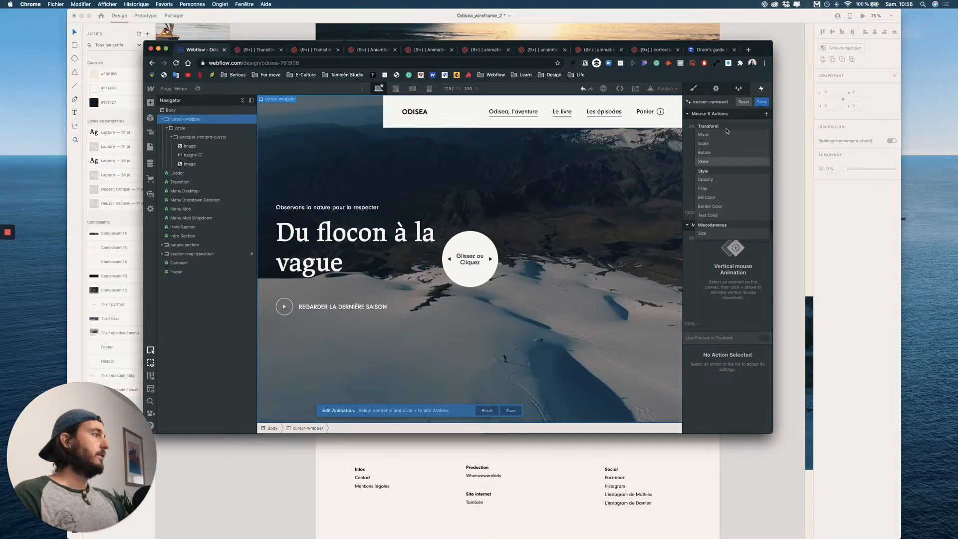
left_click(710, 135)
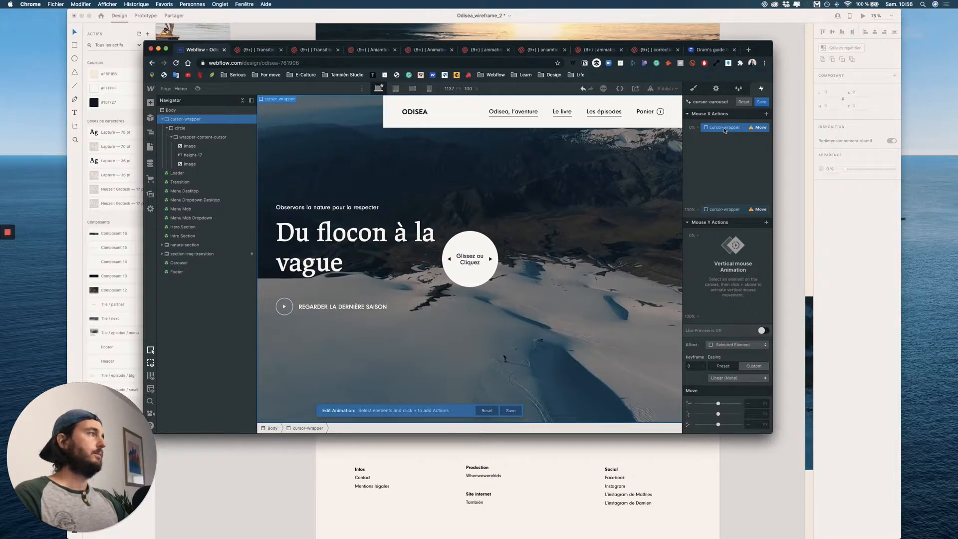
right_click(724, 209)
left_click(735, 229)
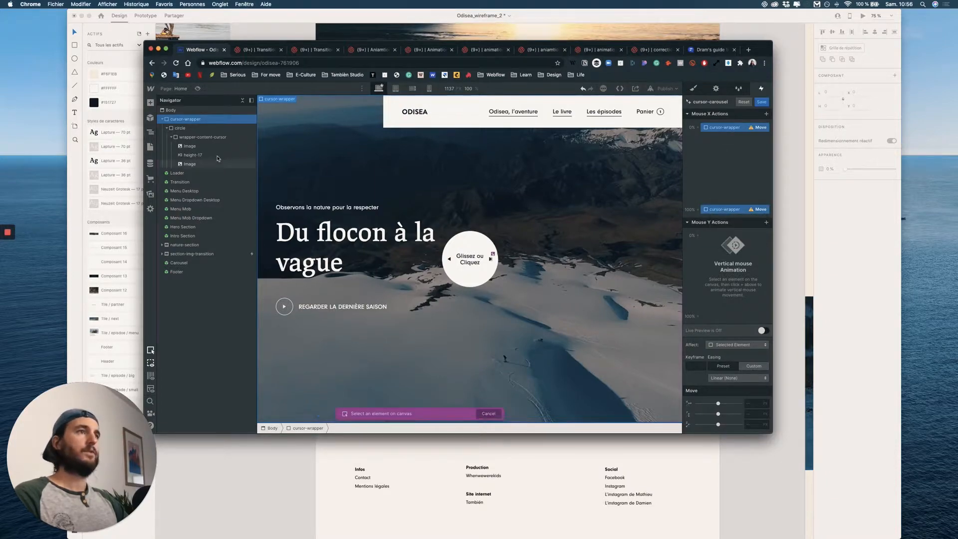
left_click(179, 127)
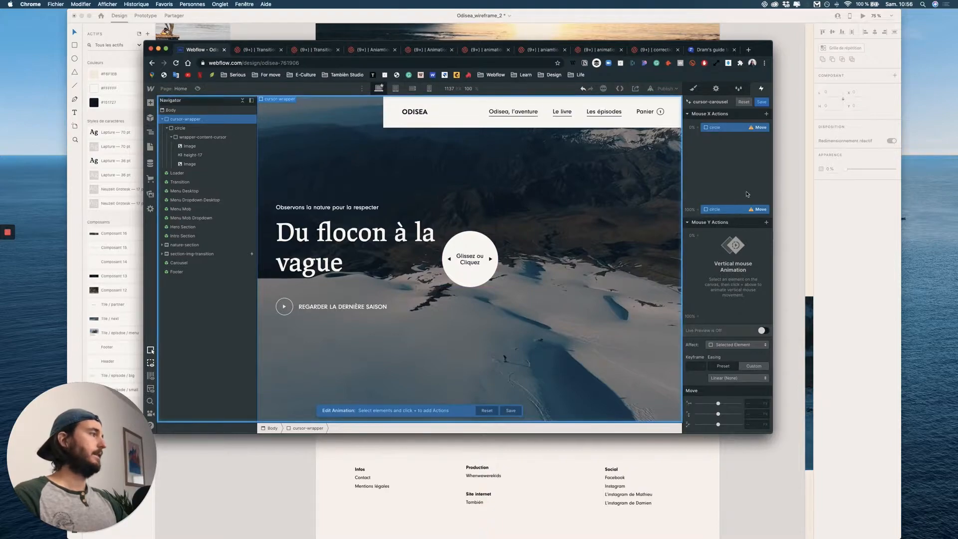
Set the X move of the circle's 0% Mouse X keyframe to -50 VW.
left_click(732, 128)
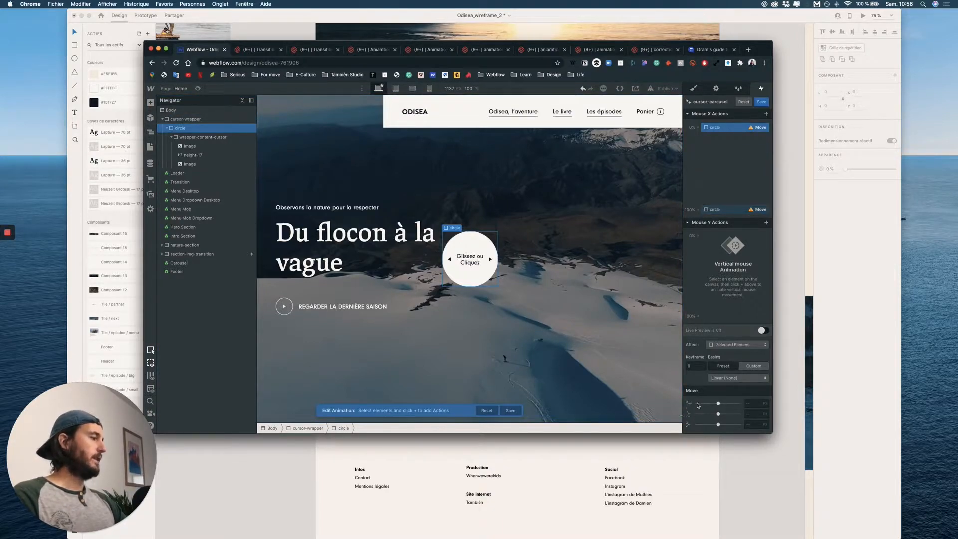
left_click(756, 402)
type("-")
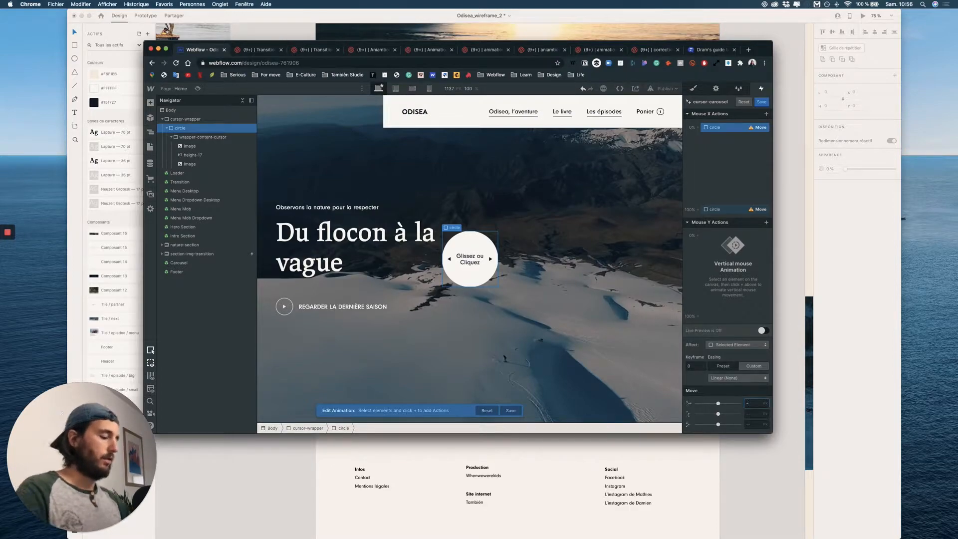
type("50v")
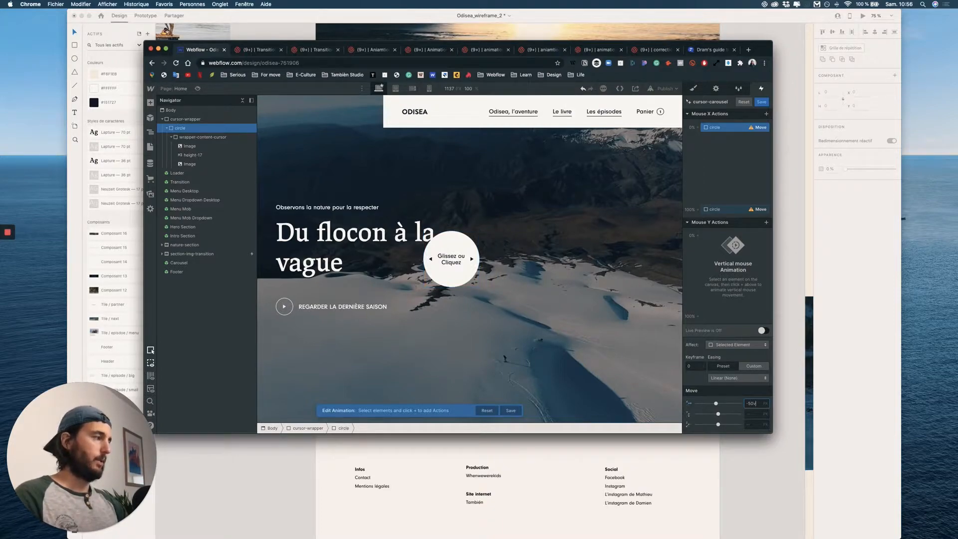
key("Return")
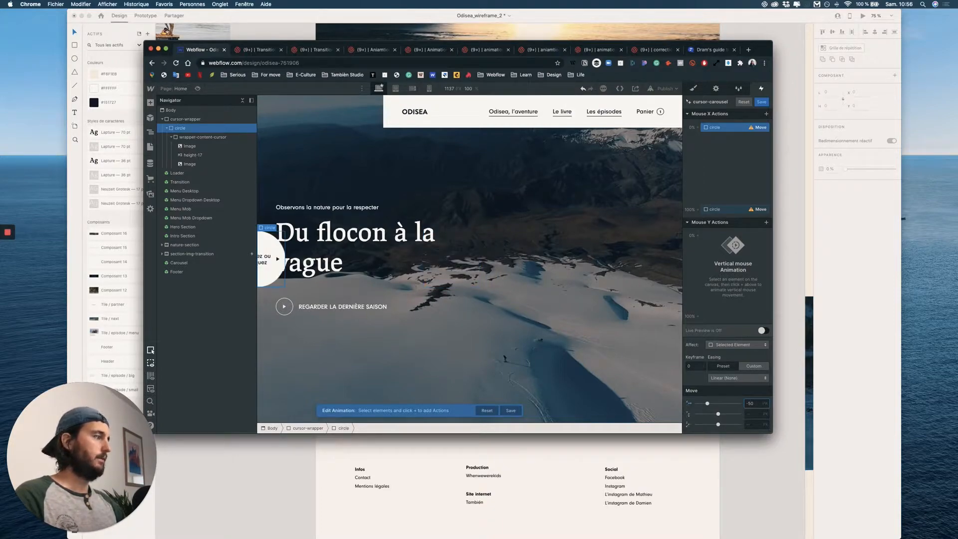
Set the X move of the circle's 100% Mouse X keyframe to 50 VW and turn on the live preview.
left_click(735, 212)
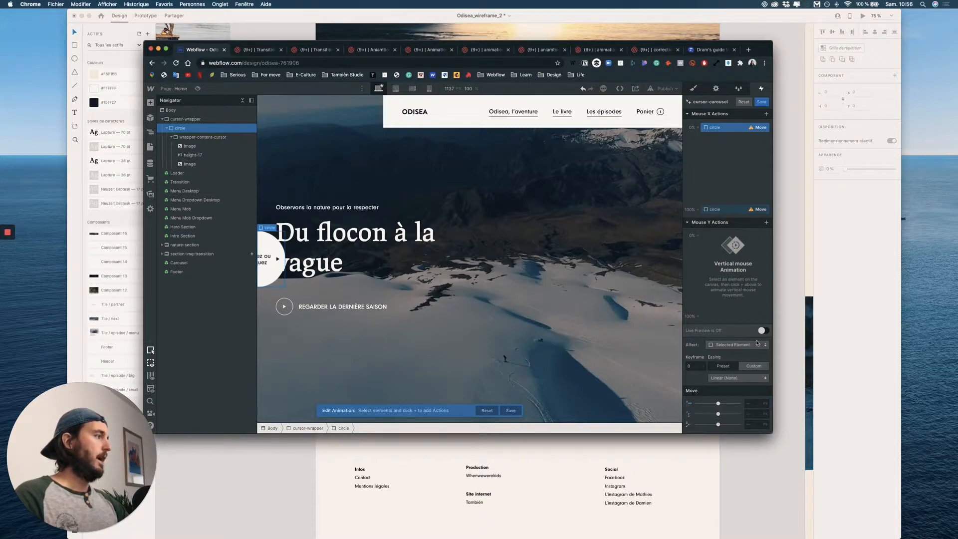
left_click(734, 210)
left_click(751, 404)
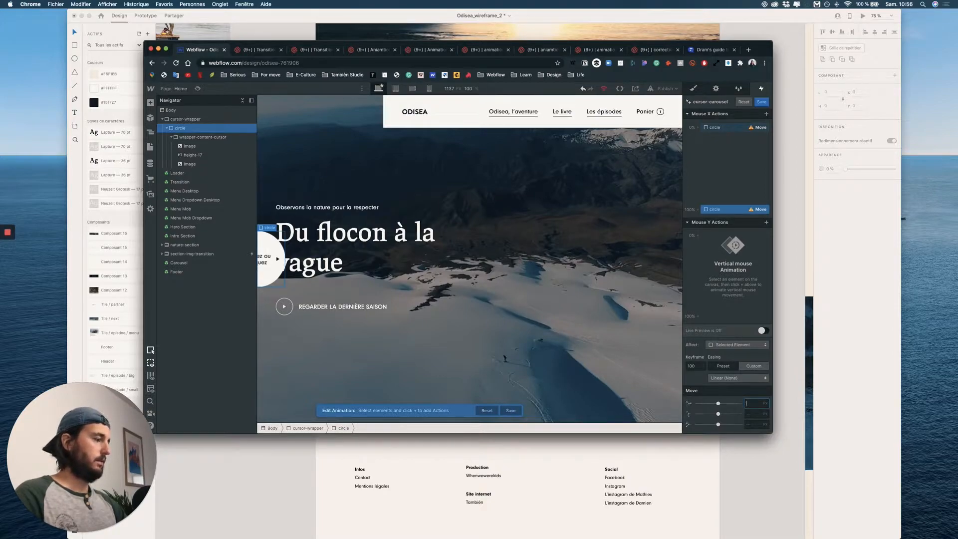
type("50v")
key("BackSpace")
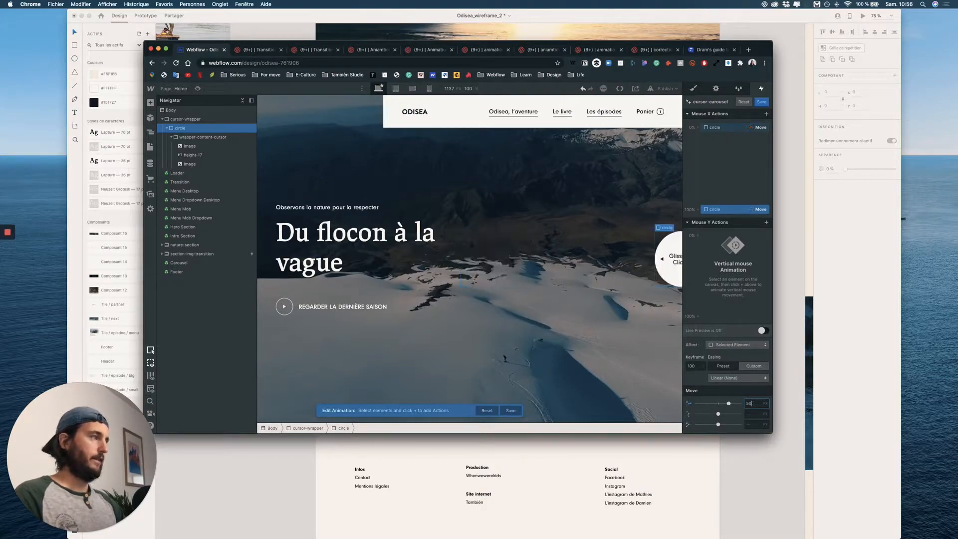
left_click(763, 330)
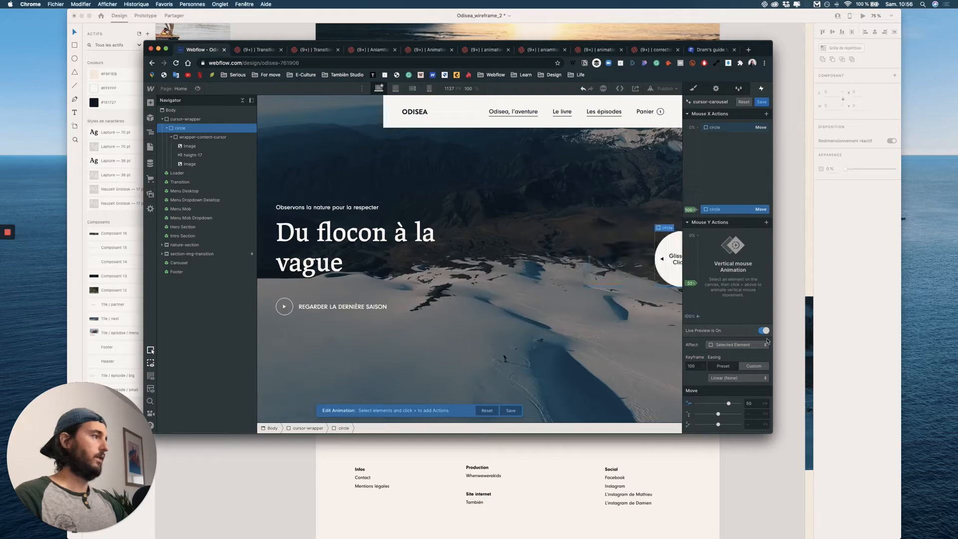
Add a Move action for the circle under Mouse Y Actions and set its 0% keyframe's Y move to -50 VH.
left_click(766, 224)
left_click(709, 243)
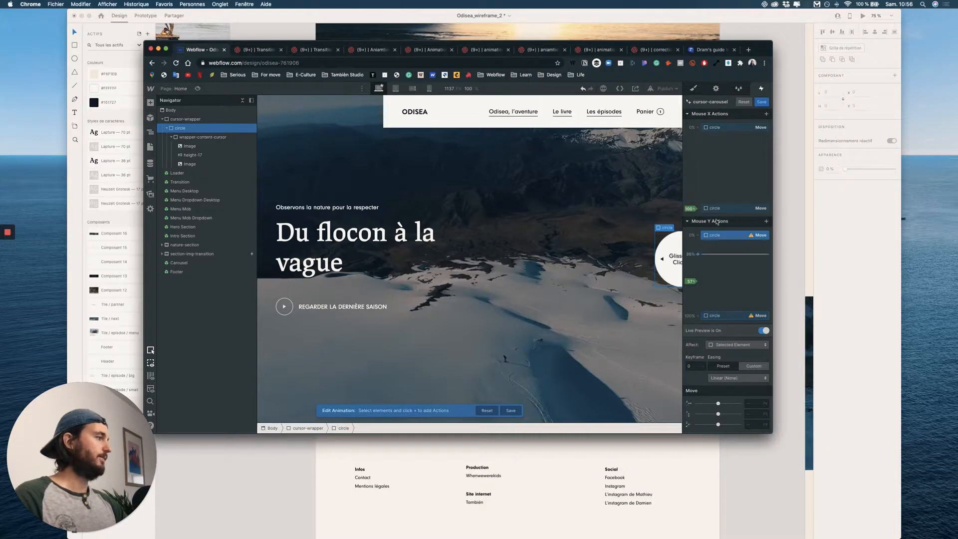
left_click(753, 415)
type("-50vh")
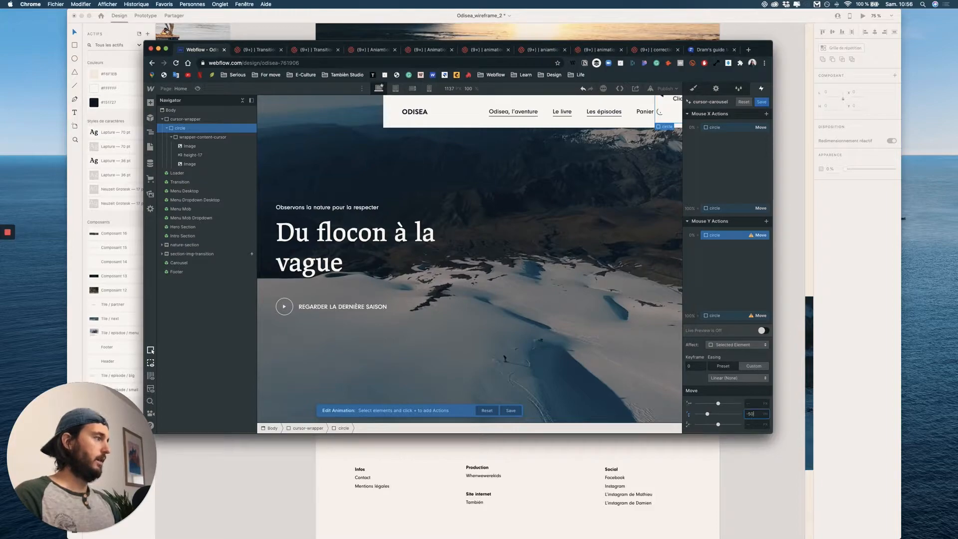
Set the Y move of the circle's 100% Mouse Y keyframe to 50 VH and save the animation after a live preview.
left_click(727, 315)
left_click(753, 417)
left_click(727, 316)
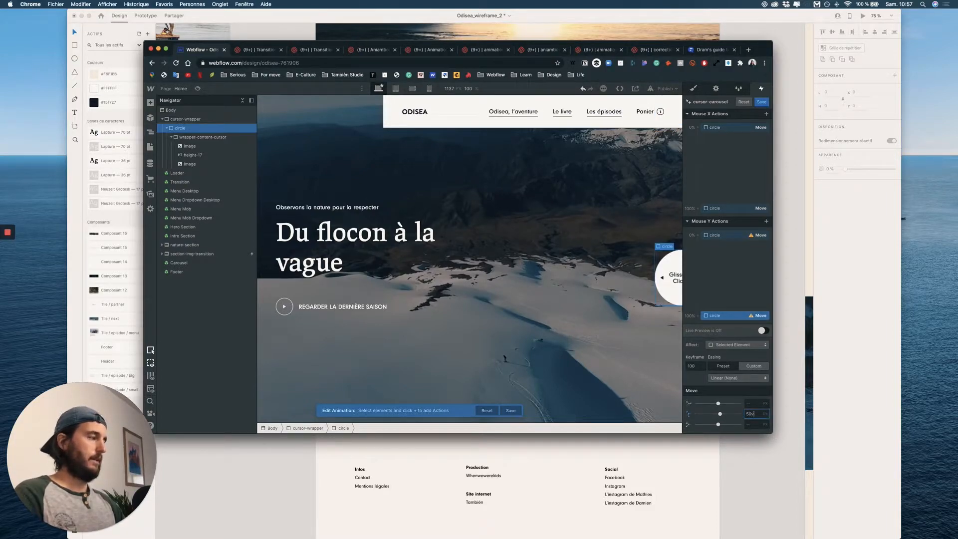
left_click(762, 331)
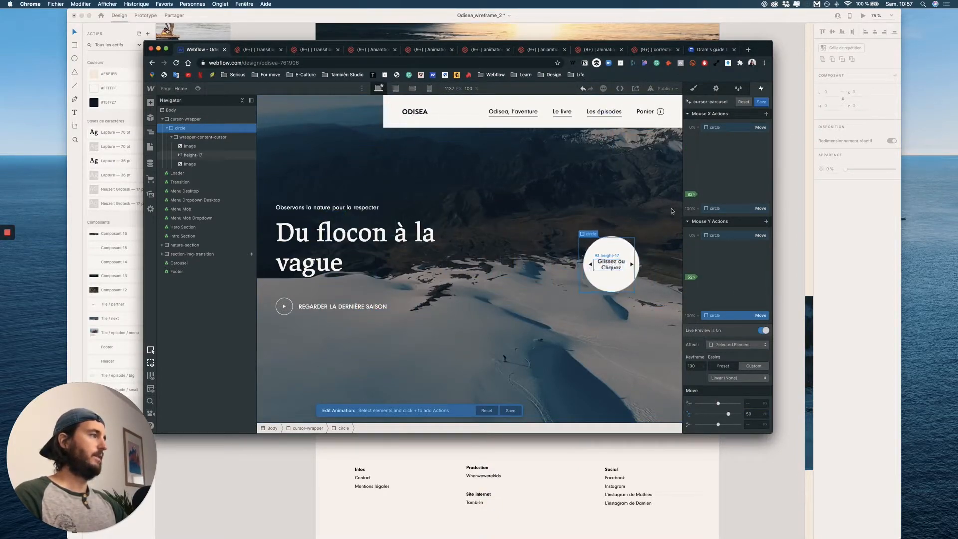
left_click(762, 103)
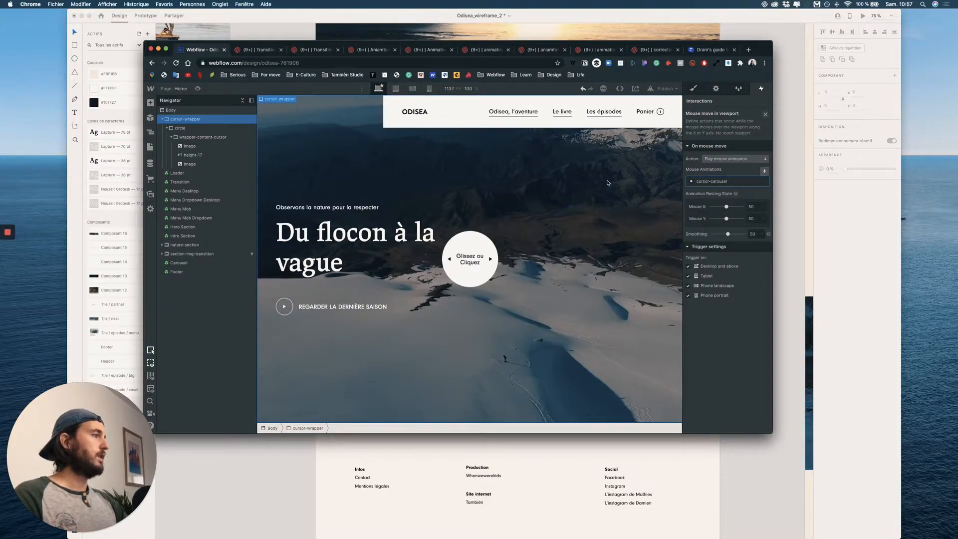
Preview the page and check how the circle follows the mouse over the hero heading and the episode carousel.
left_click(198, 89)
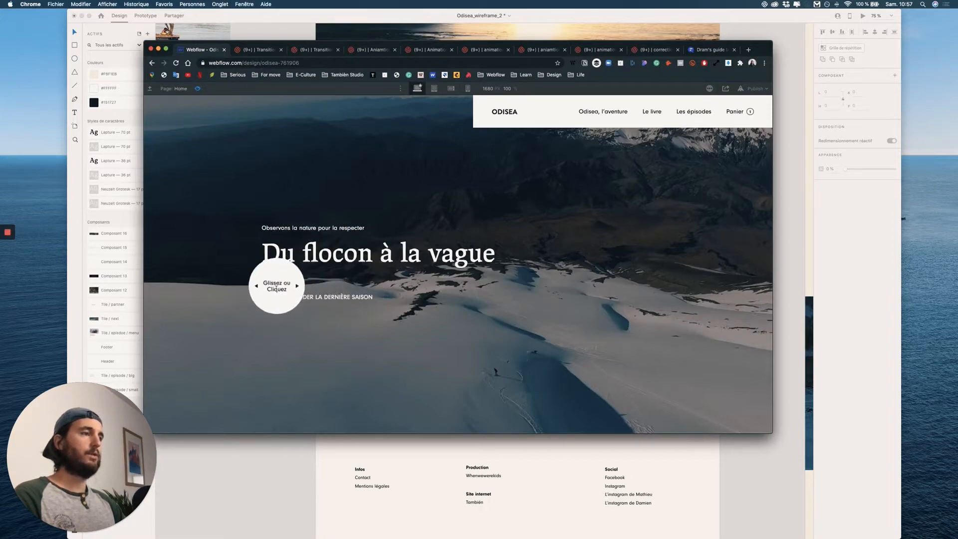
left_click_drag(282, 297, 316, 290)
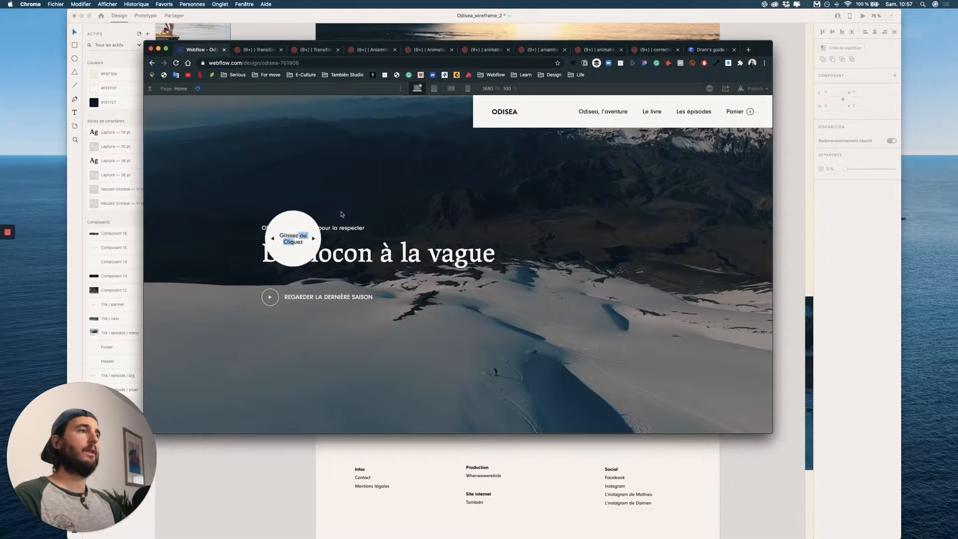
scroll(318, 240, "down", 20)
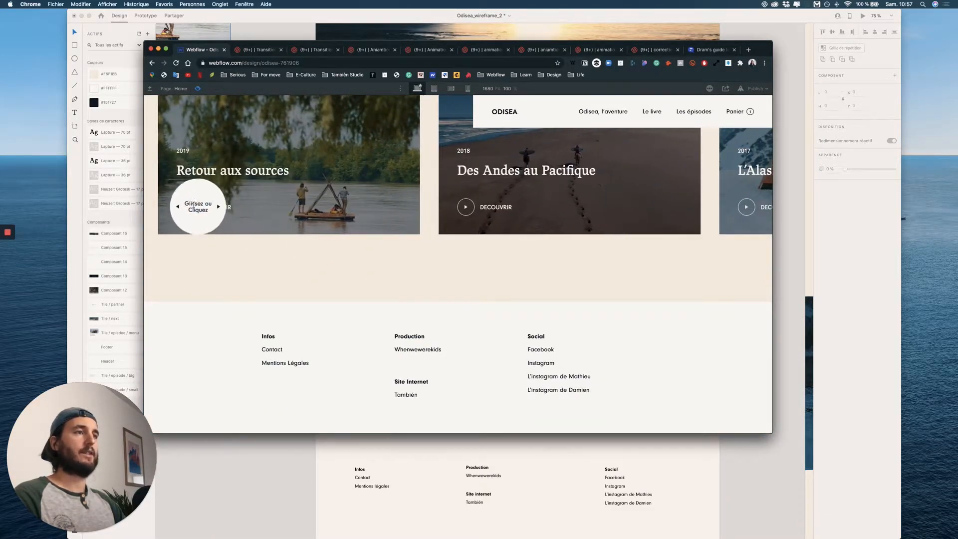
scroll(200, 202, "up", 5)
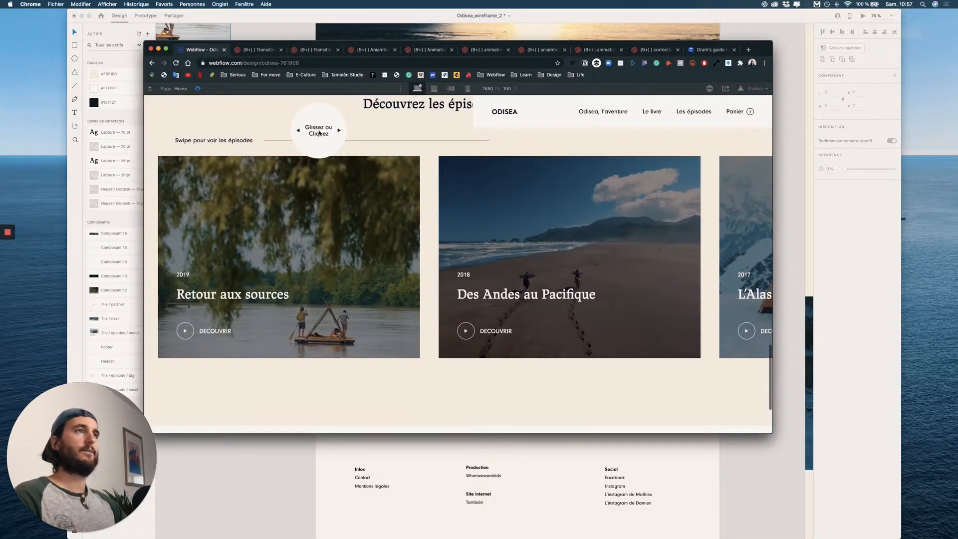
key("super+shift+p")
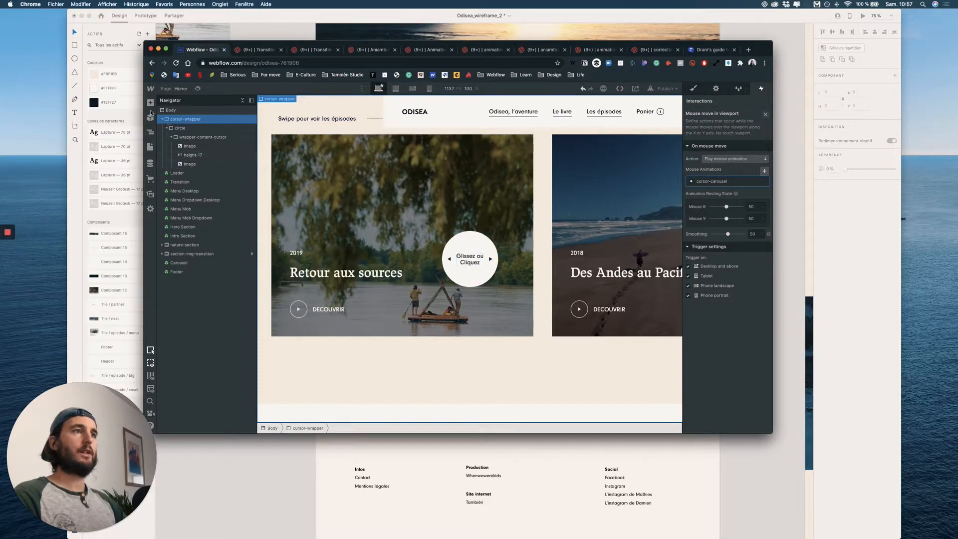
Add an HTML Embed inside cursor-wrapper containing a style block with .cursor-wrapper {pointer-events: none;} and save it.
left_click(151, 104)
scroll(206, 295, "down", 10)
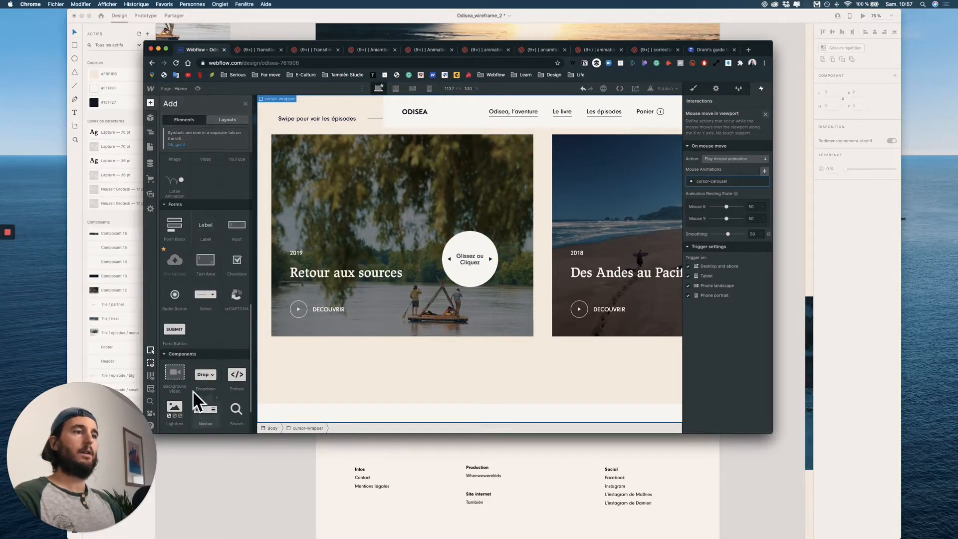
scroll(218, 358, "down", 1)
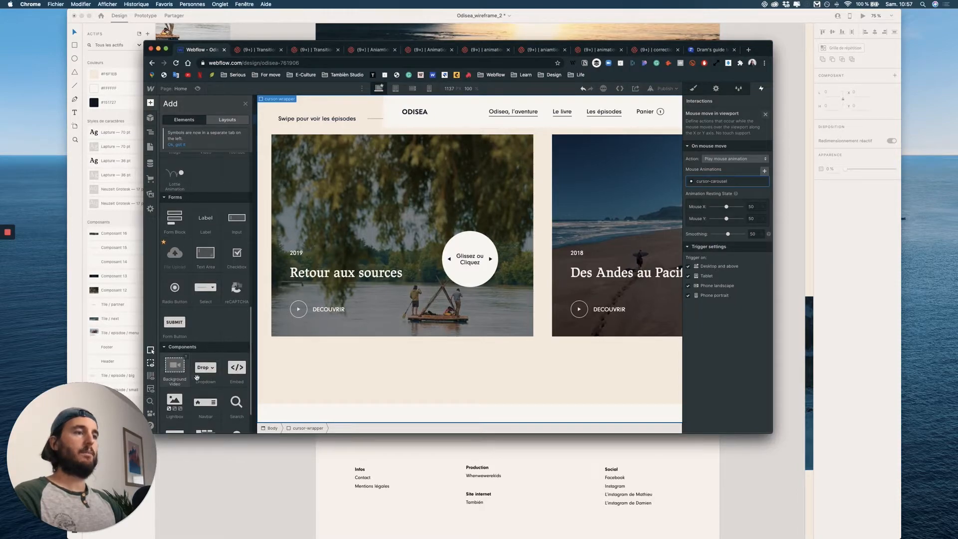
scroll(214, 364, "down", 2)
left_click_drag(236, 330, 187, 120)
left_click_drag(212, 182, 209, 180)
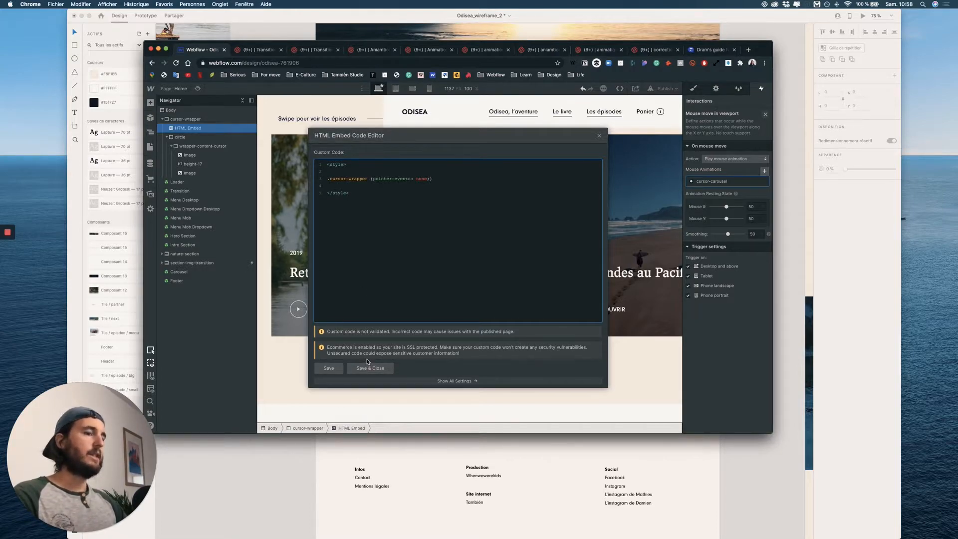
left_click(379, 368)
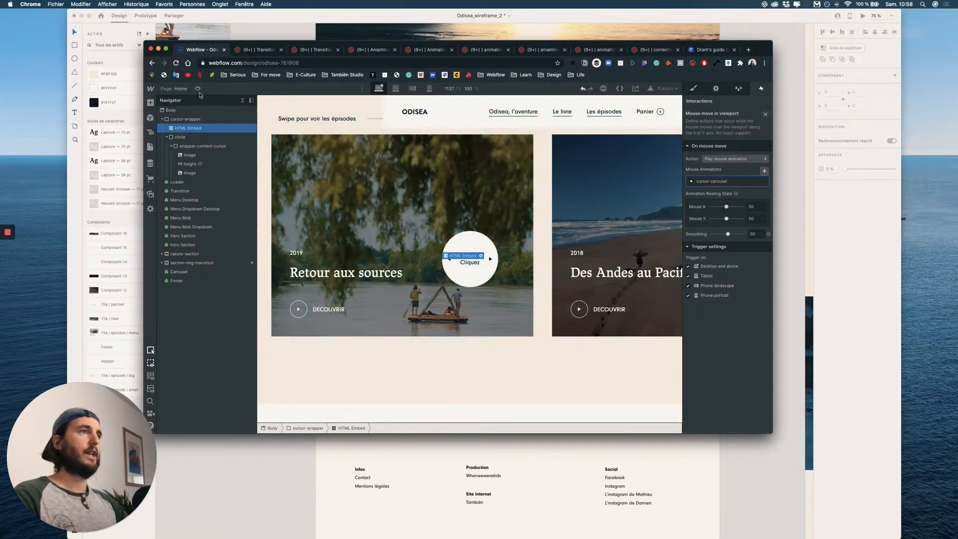
Preview the page to check the circle's behaviour over the episode cards and their links.
key("super+shift+p")
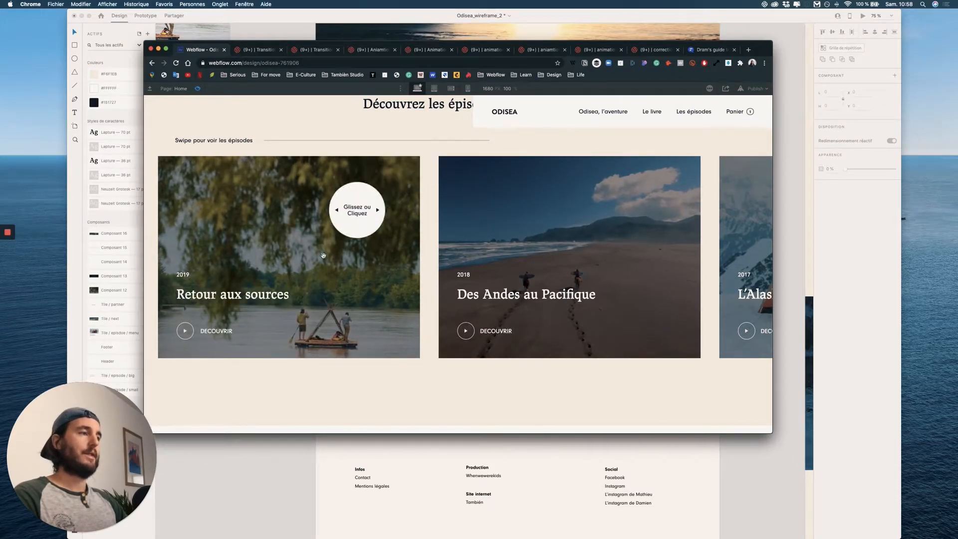
left_click_drag(505, 230, 326, 226)
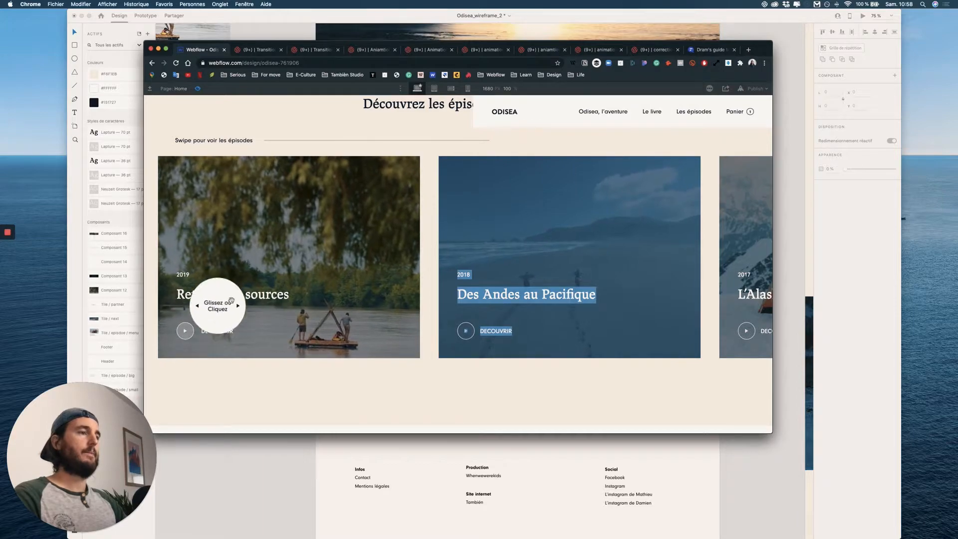
left_click(198, 88)
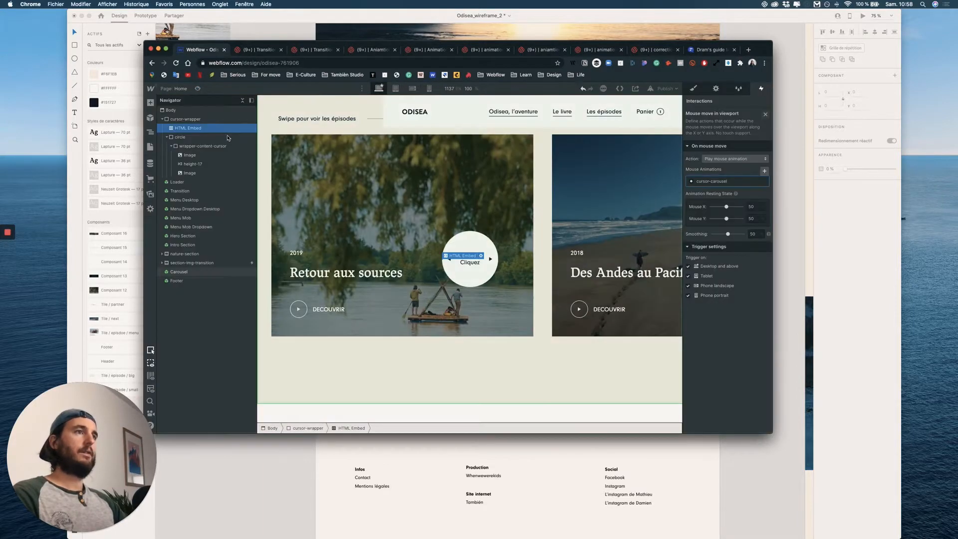
Give the circle a relative position with left and top offsets of 60 px.
left_click(239, 140)
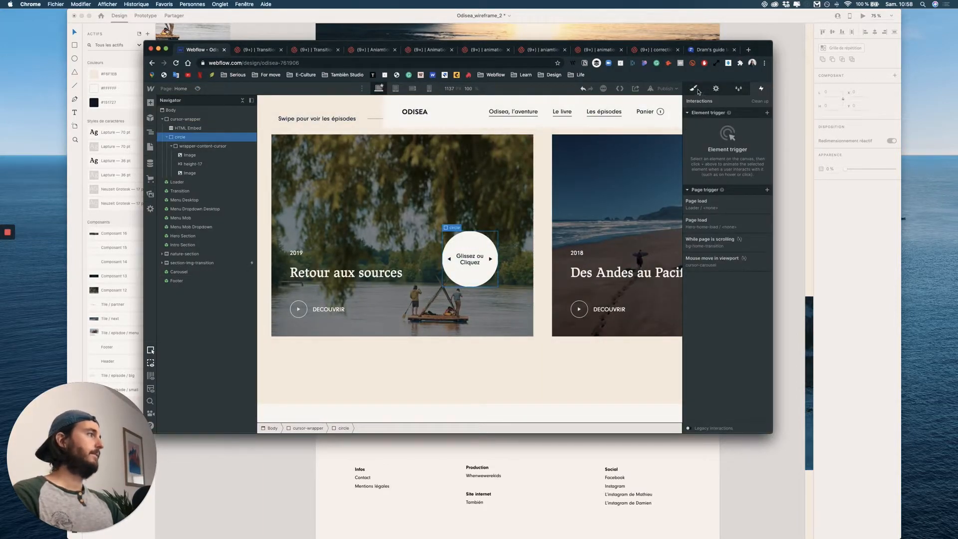
key("s")
scroll(732, 335, "down", 2)
left_click(732, 380)
left_click(723, 369)
scroll(714, 364, "down", 2)
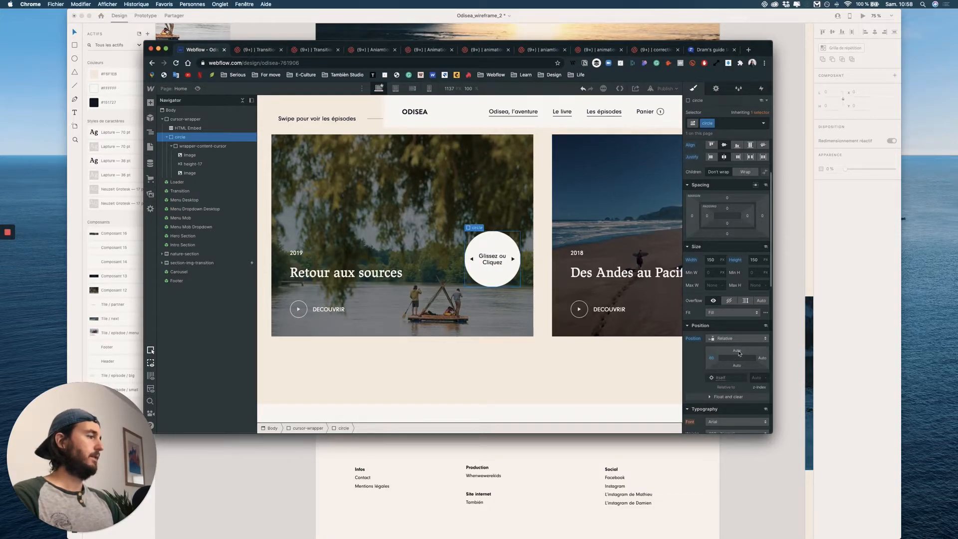
left_click(738, 352)
type("60")
key("Return")
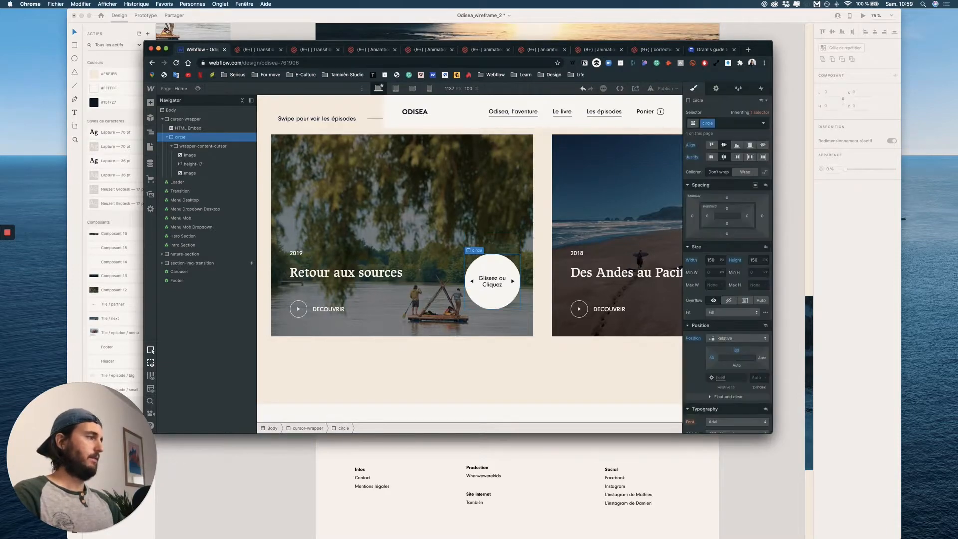
Preview the offset circle over the episode carousel to check its distance from the mouse pointer.
key("super+shift+p")
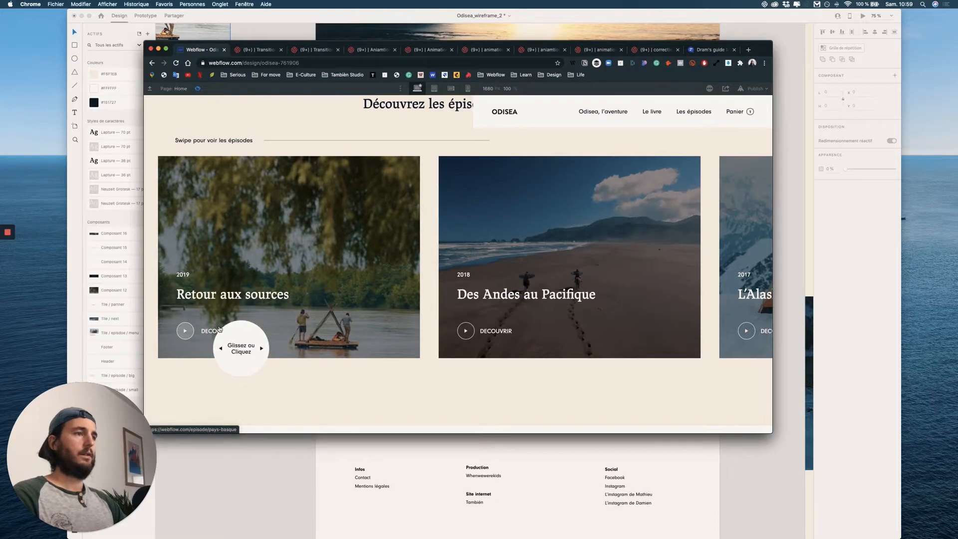
left_click_drag(499, 210, 324, 209)
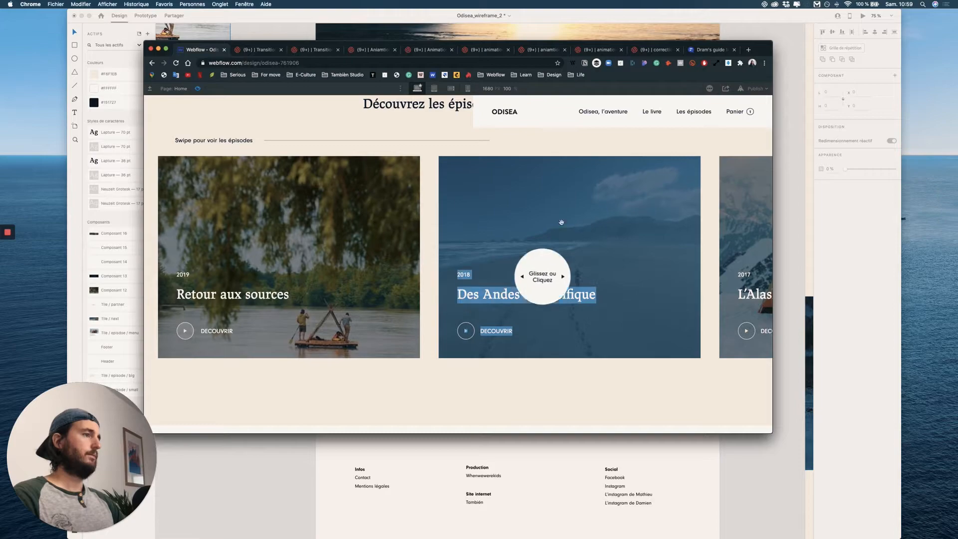
left_click(197, 89)
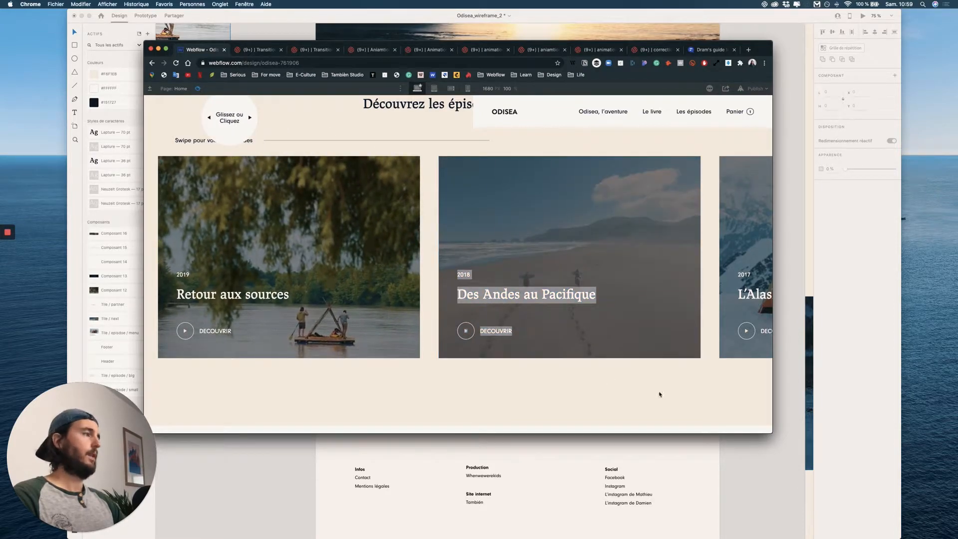
Set the circle's left offset to 100 px and its top offset to 50 px.
scroll(732, 401, "down", 5)
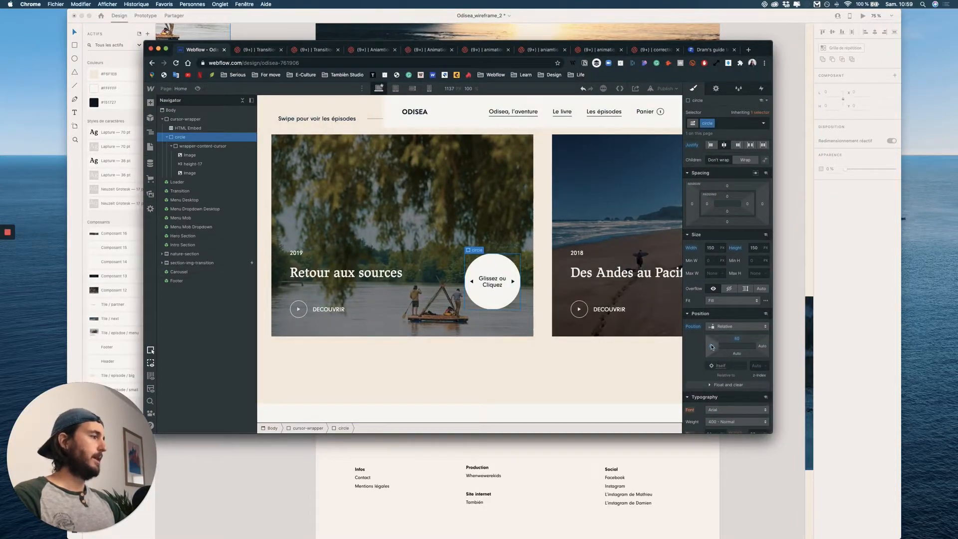
left_click(712, 348)
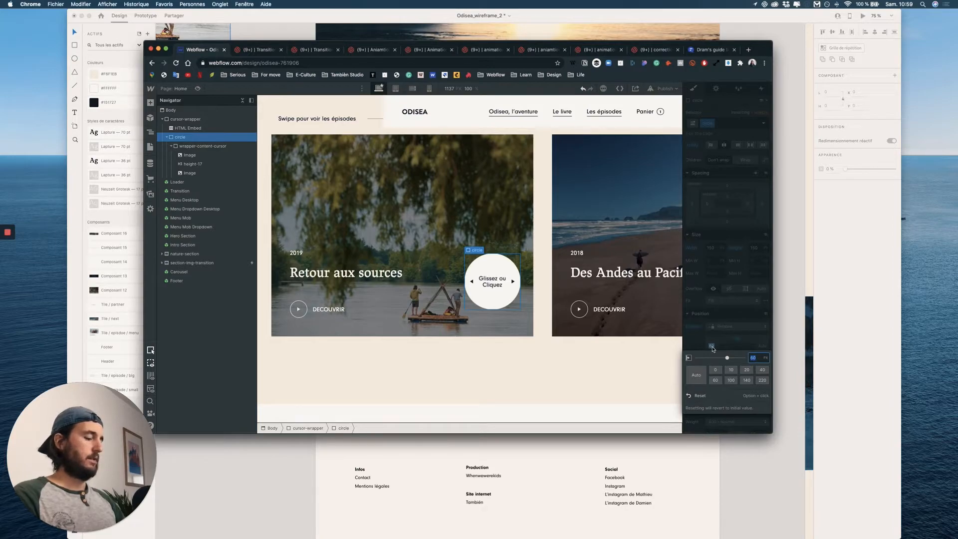
key("Return")
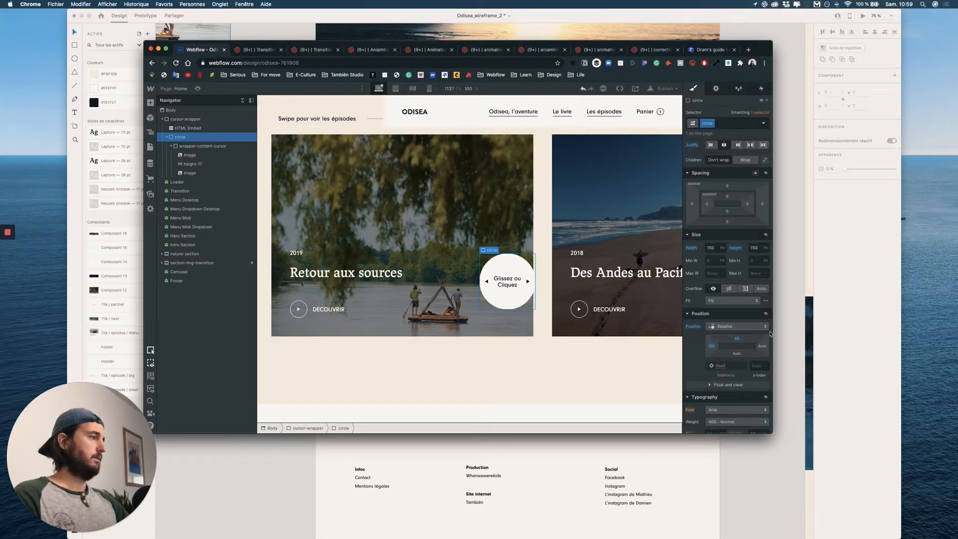
left_click(738, 339)
type("50")
key("Return")
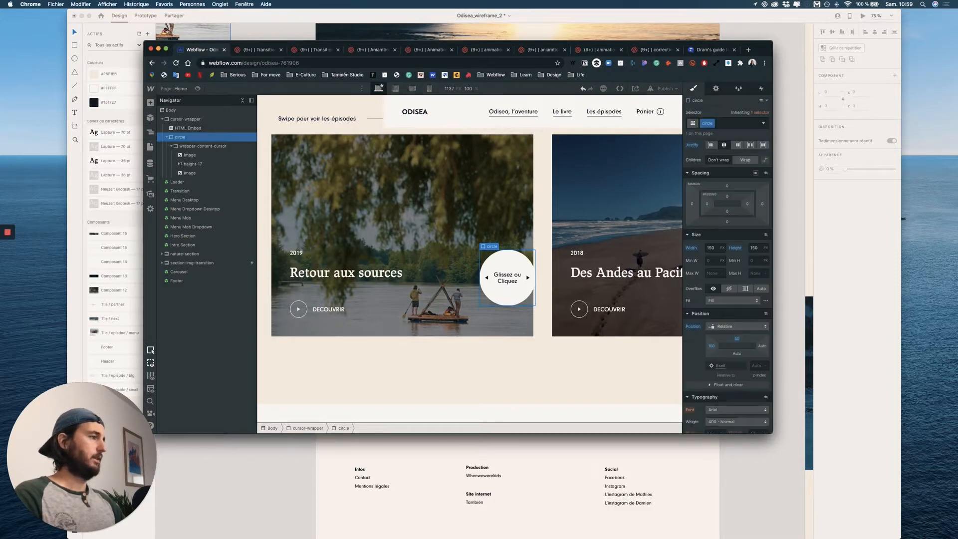
Preview the carousel section to check the circle's adjusted placement beside the mouse pointer.
left_click(198, 88)
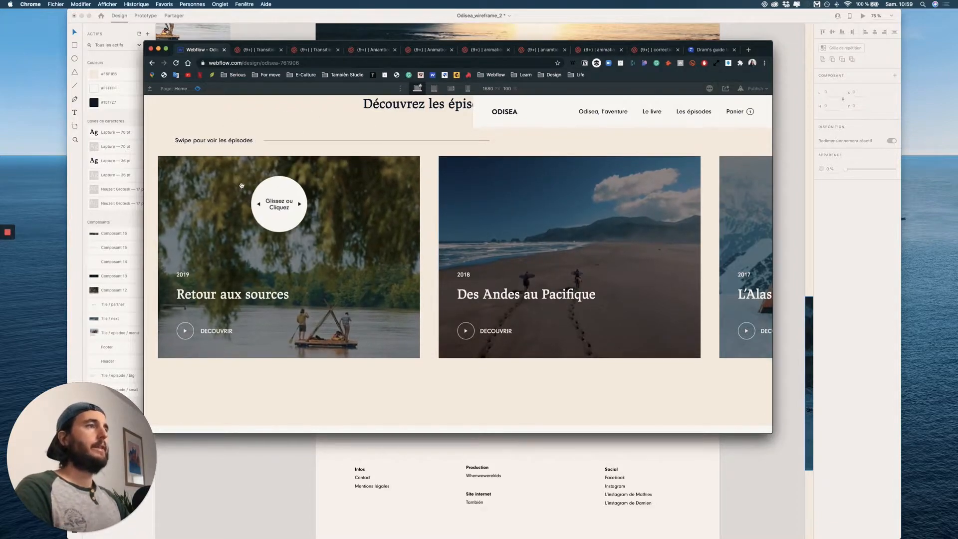
scroll(280, 209, "up", 3)
scroll(441, 220, "down", 2)
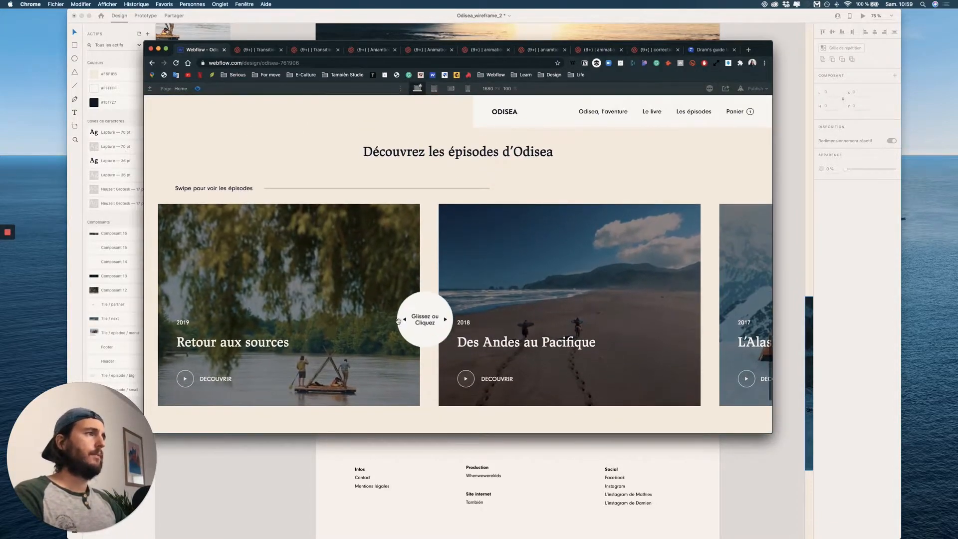
scroll(404, 240, "down", 2)
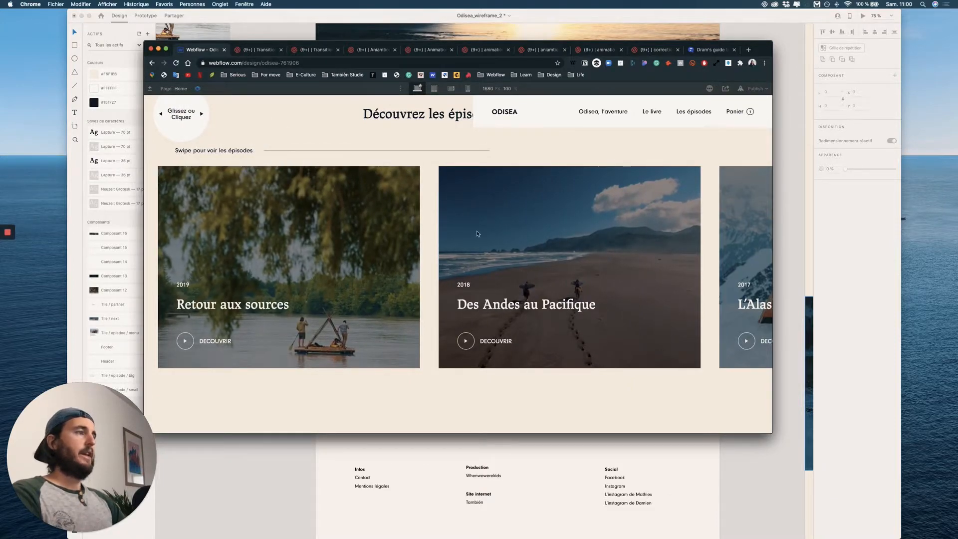
key("super+shift+p")
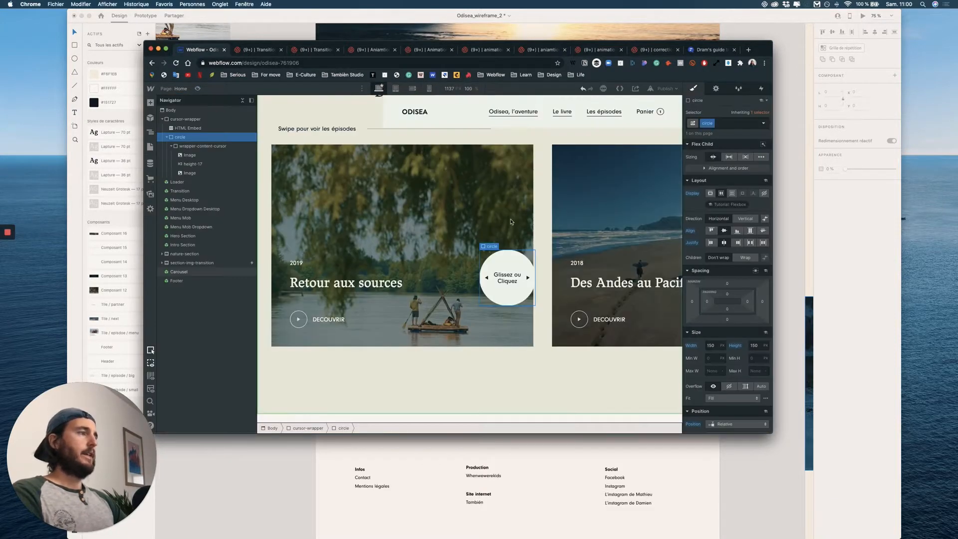
Open the Carousel symbol on the page for editing.
left_click(197, 120)
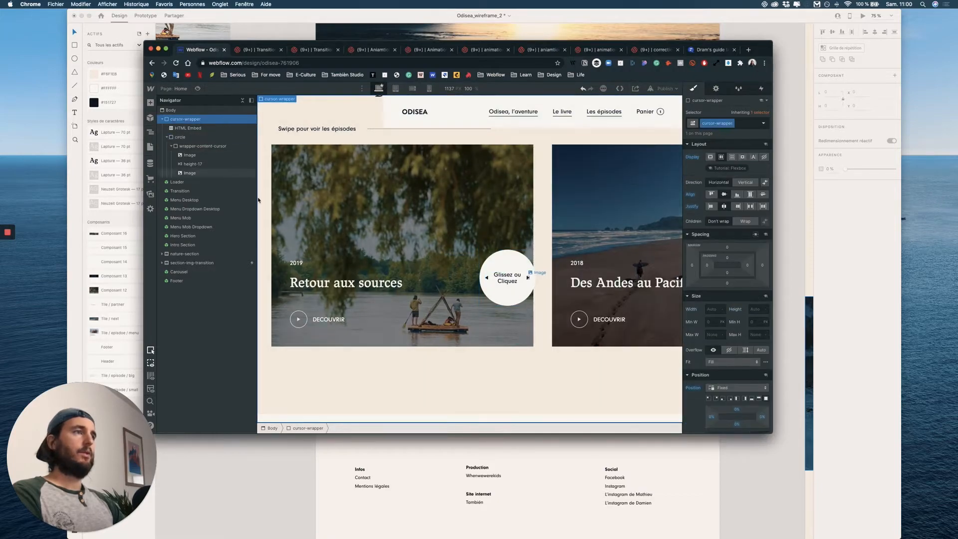
double_click(266, 164)
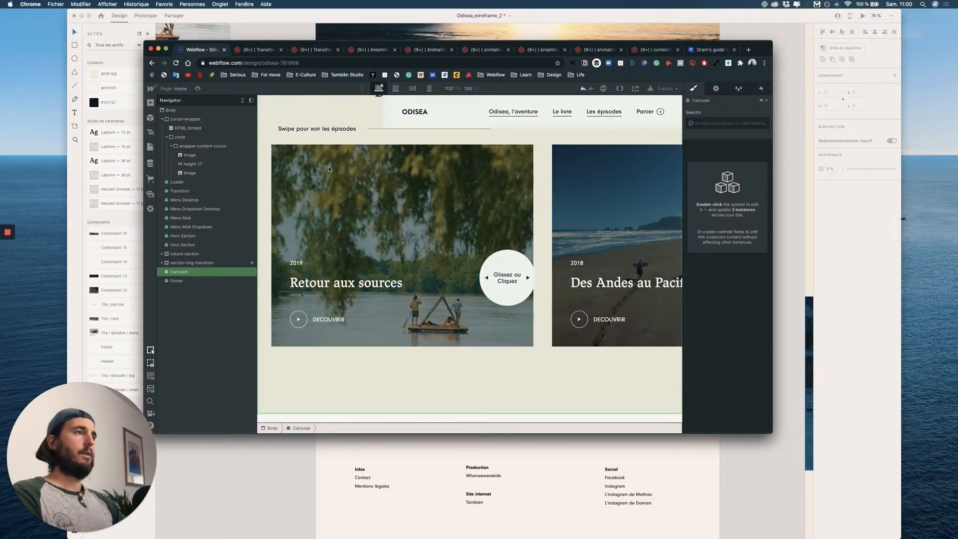
left_click(546, 184)
scroll(524, 239, "up", 1)
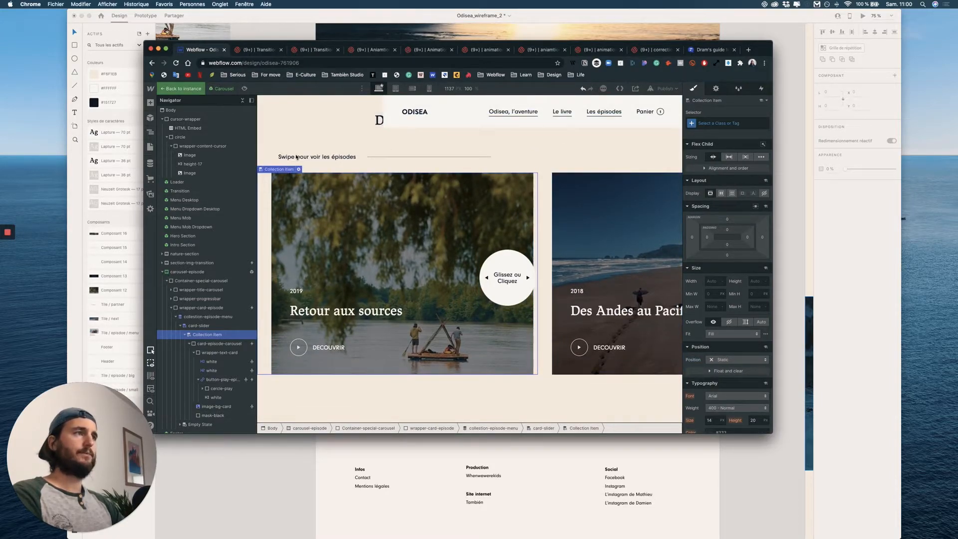
Add a Mouse hover element trigger to wrapper-card-episode, triggering on all elements with that class.
left_click(202, 308)
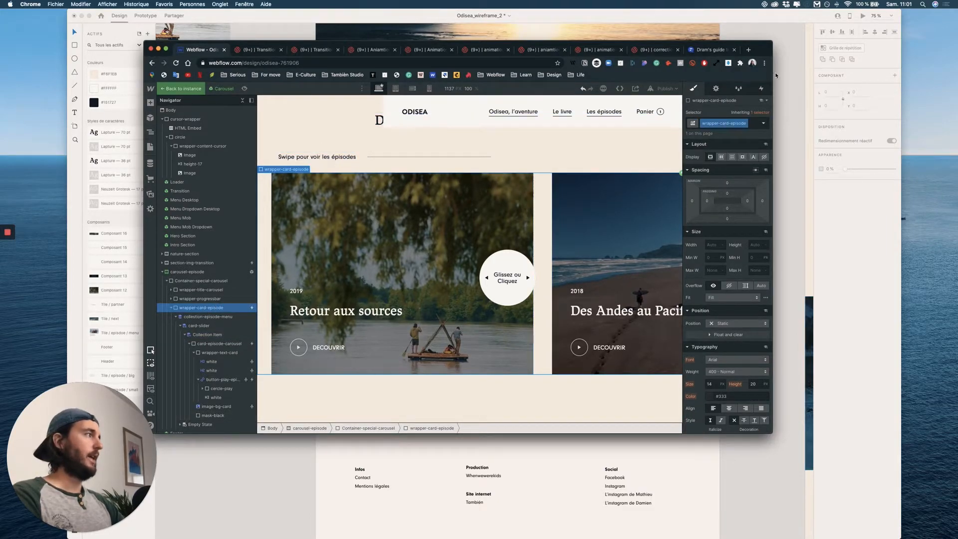
left_click(760, 90)
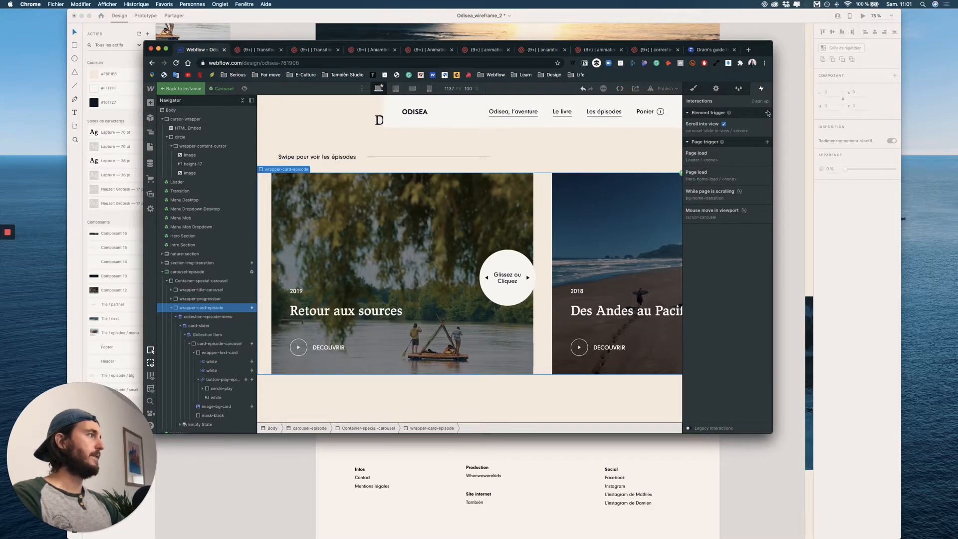
left_click(767, 113)
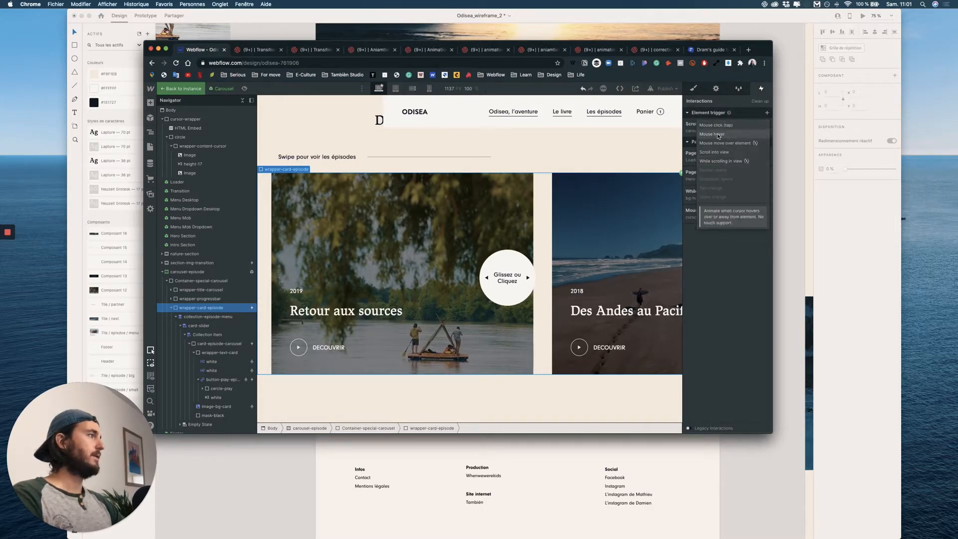
left_click(711, 134)
left_click(749, 252)
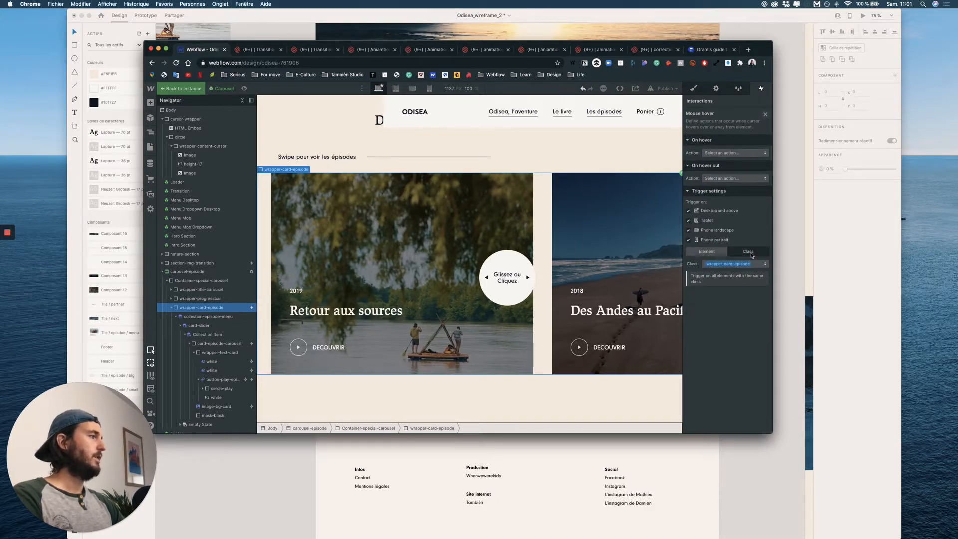
Create a custom timed animation for the On hover action and name it hover-cursor-carousel-IN.
left_click(728, 154)
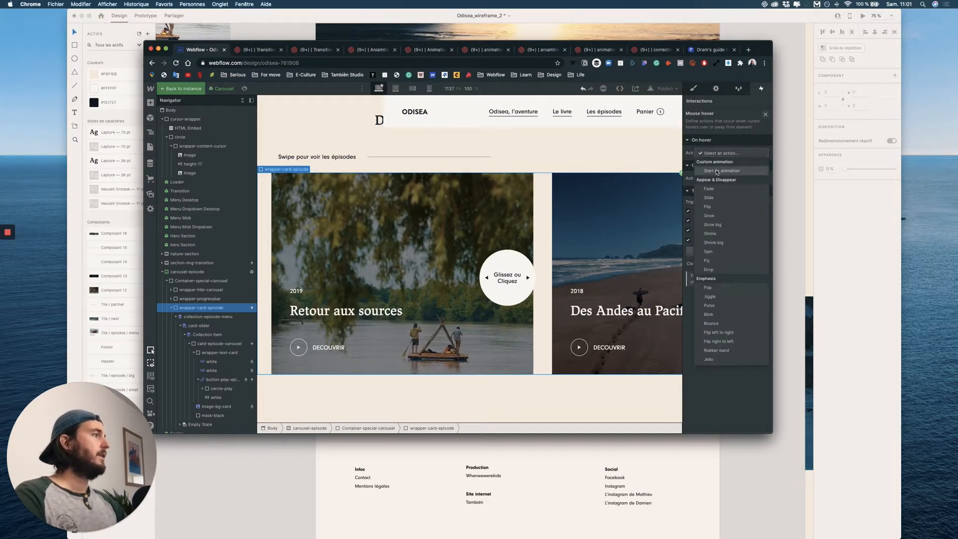
left_click(726, 173)
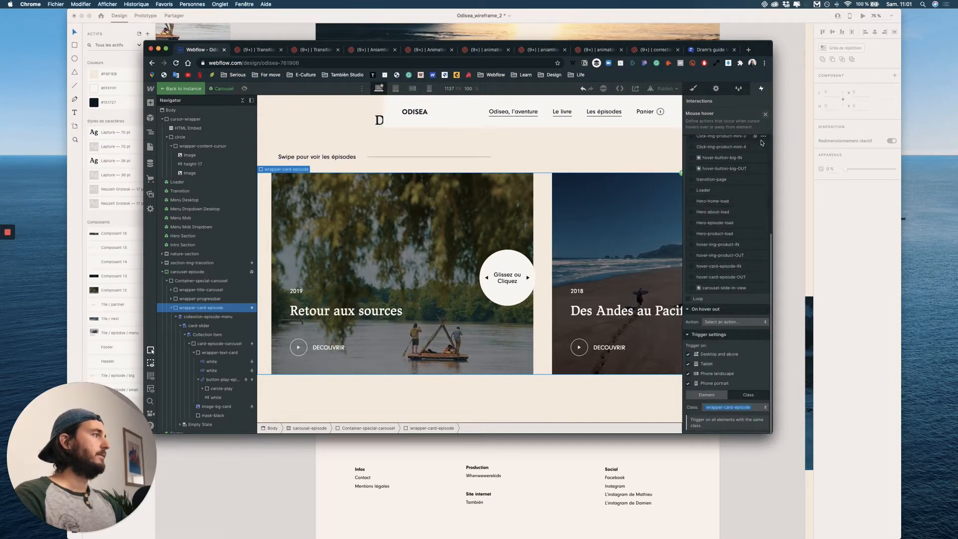
left_click(765, 165)
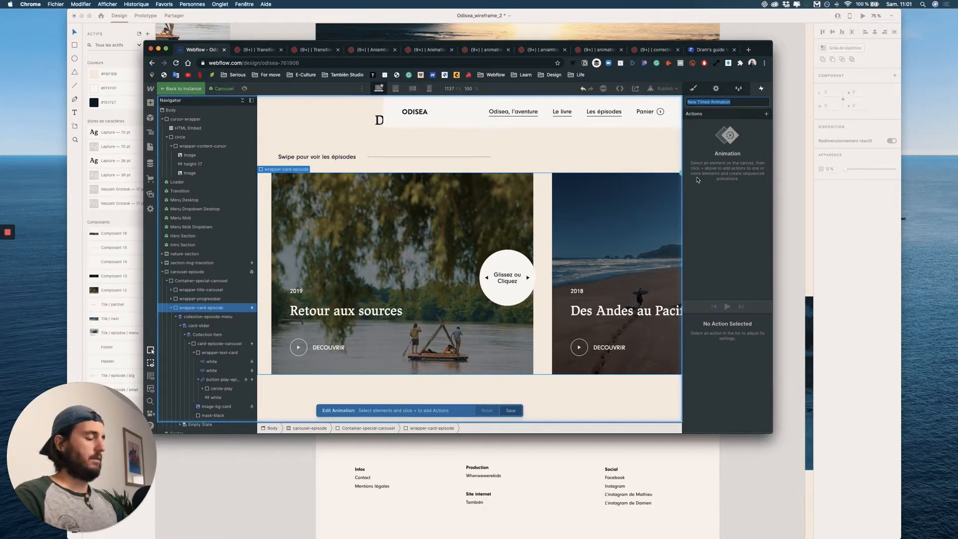
type("hover-cursor-carousel-")
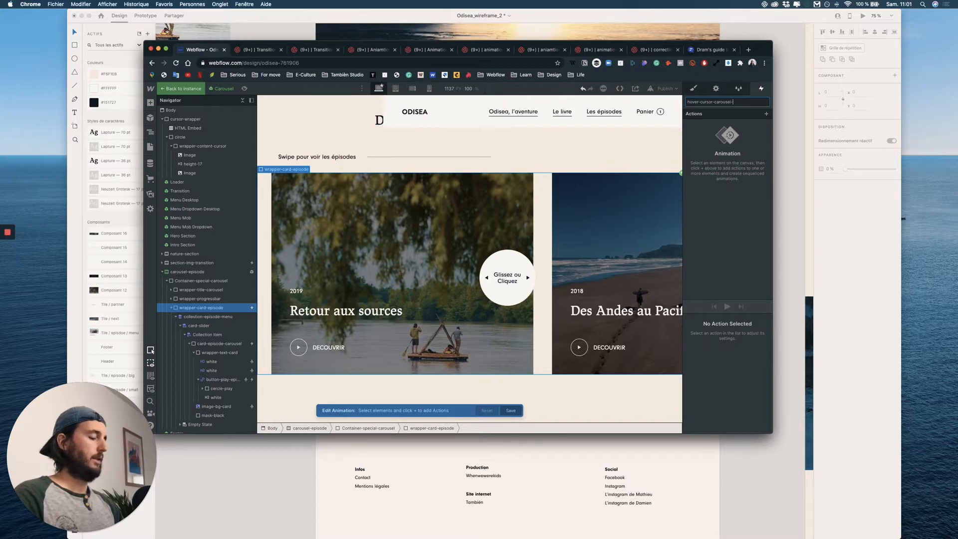
type("IN")
key("Return")
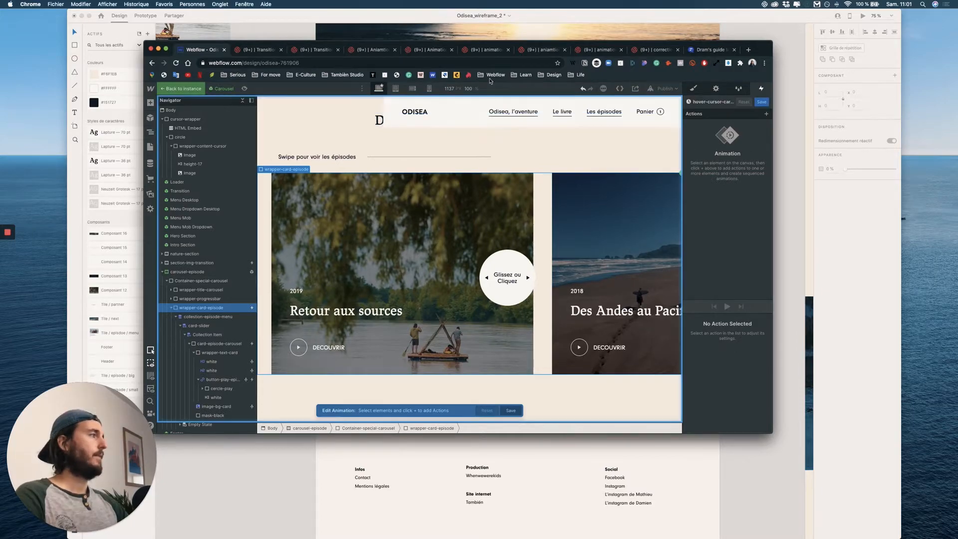
left_click(767, 114)
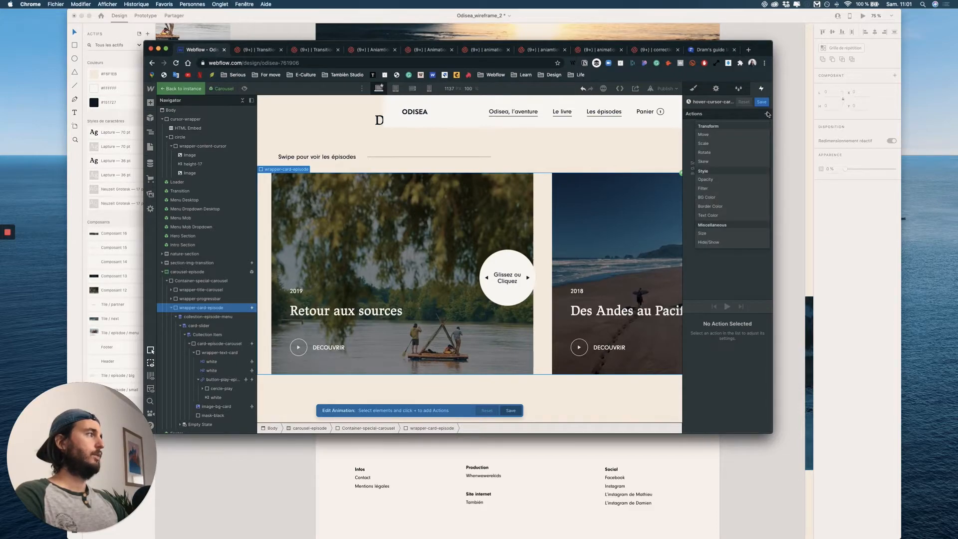
left_click(185, 120)
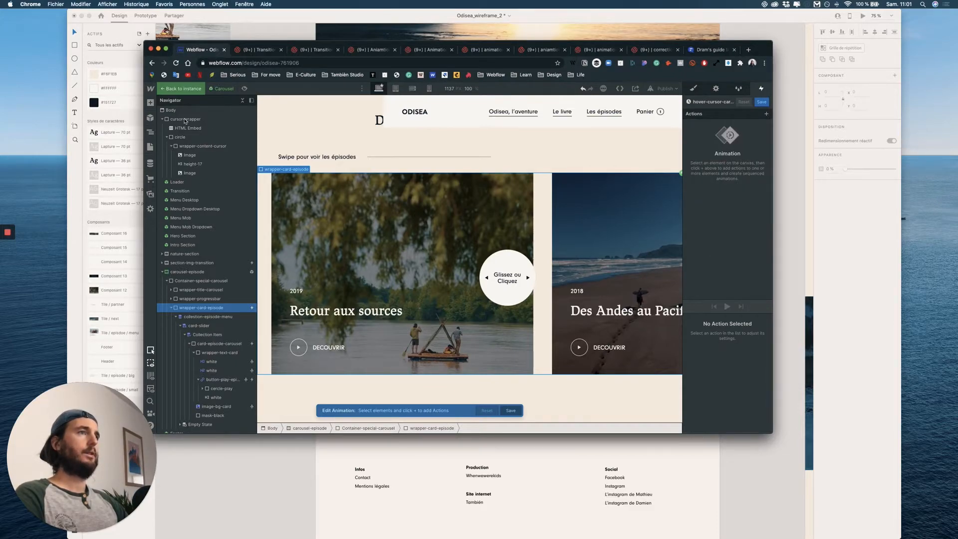
left_click(186, 120)
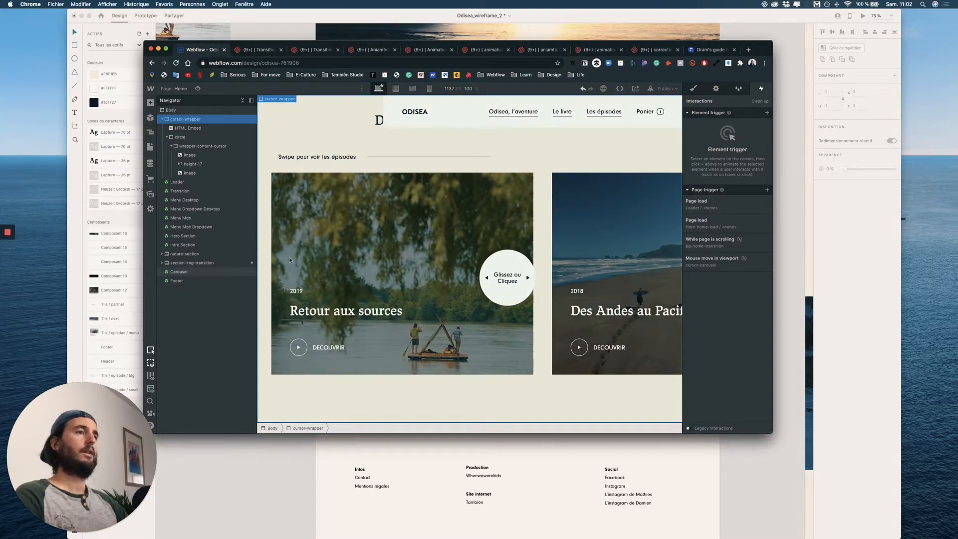
double_click(179, 272)
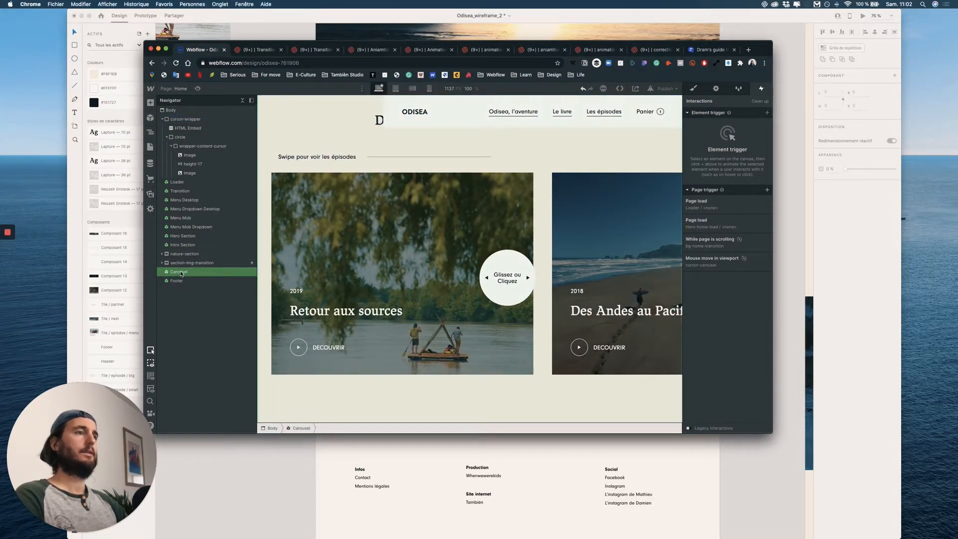
left_click(265, 331)
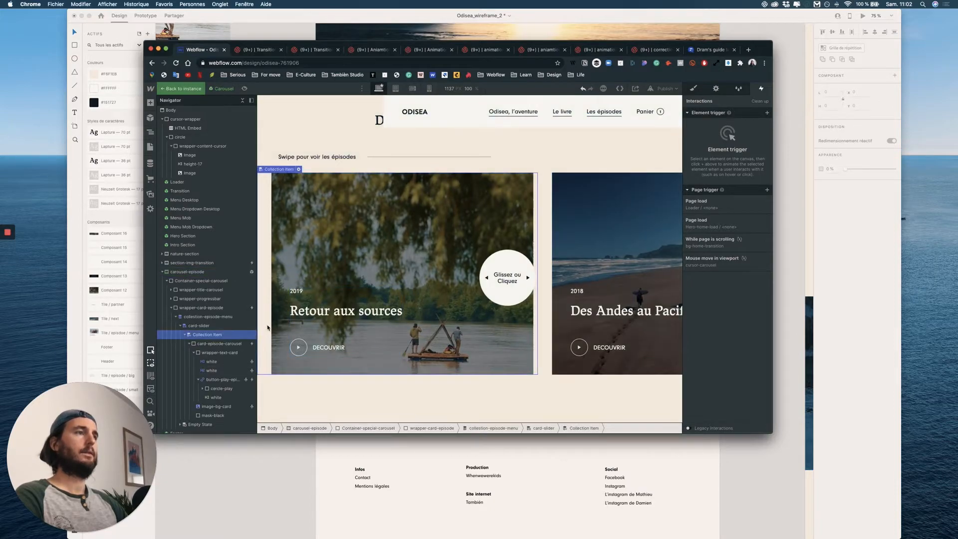
left_click(212, 308)
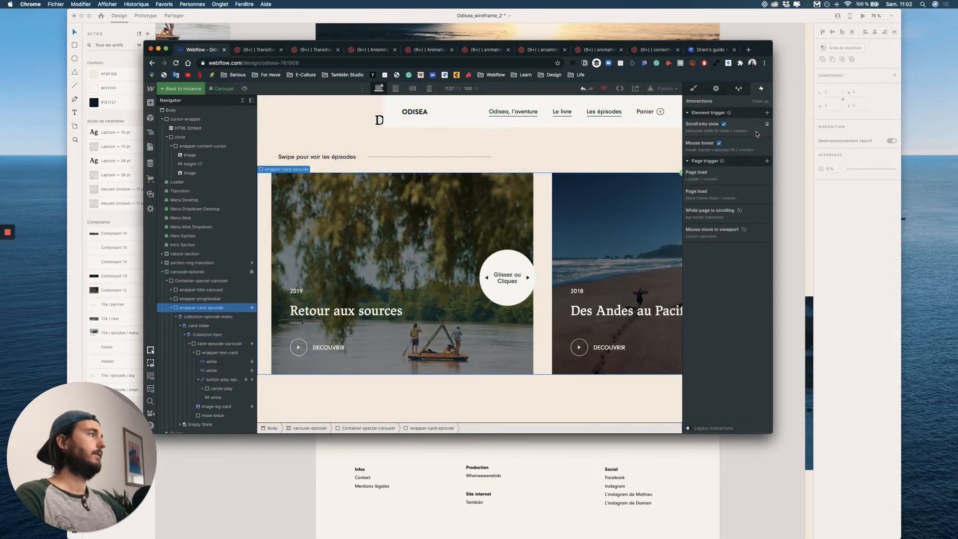
left_click(701, 146)
scroll(731, 306, "down", 4)
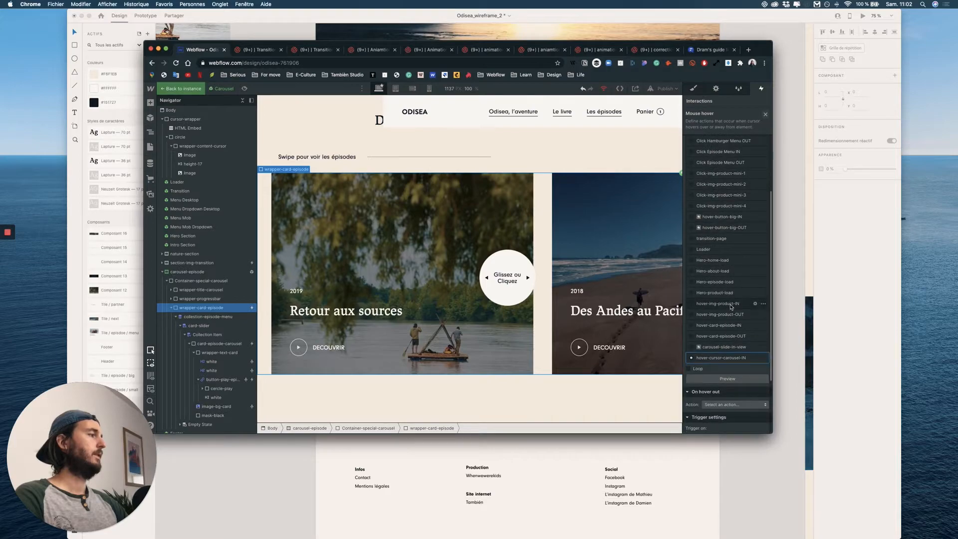
left_click(731, 359)
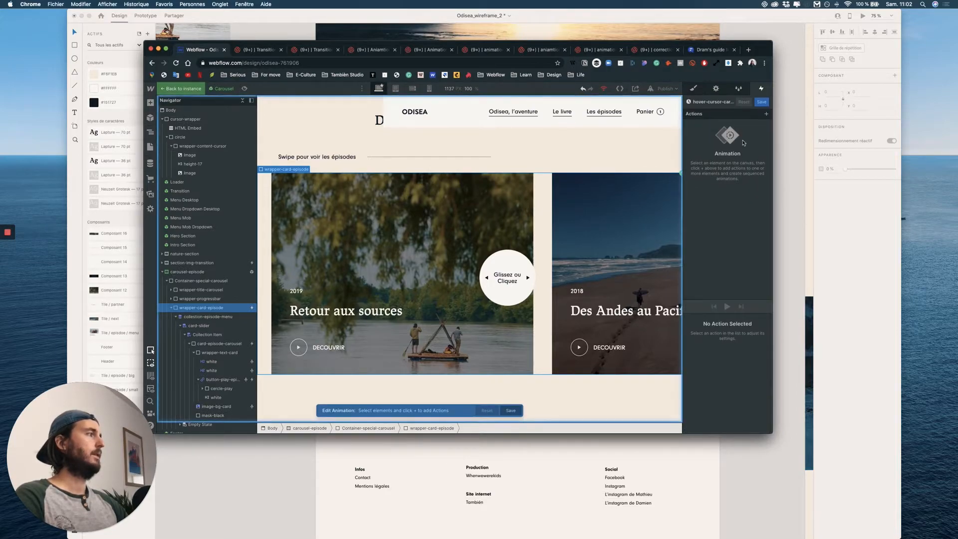
left_click(192, 120)
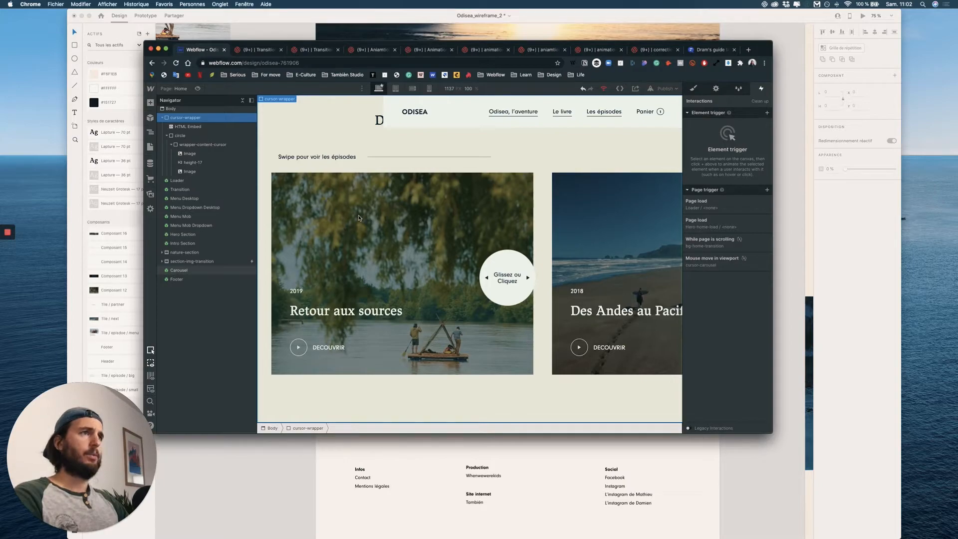
Return to the Carousel symbol and reopen the hover-cursor-carousel-IN animation from the Mouse hover trigger on wrapper-card-episode.
left_click(263, 276)
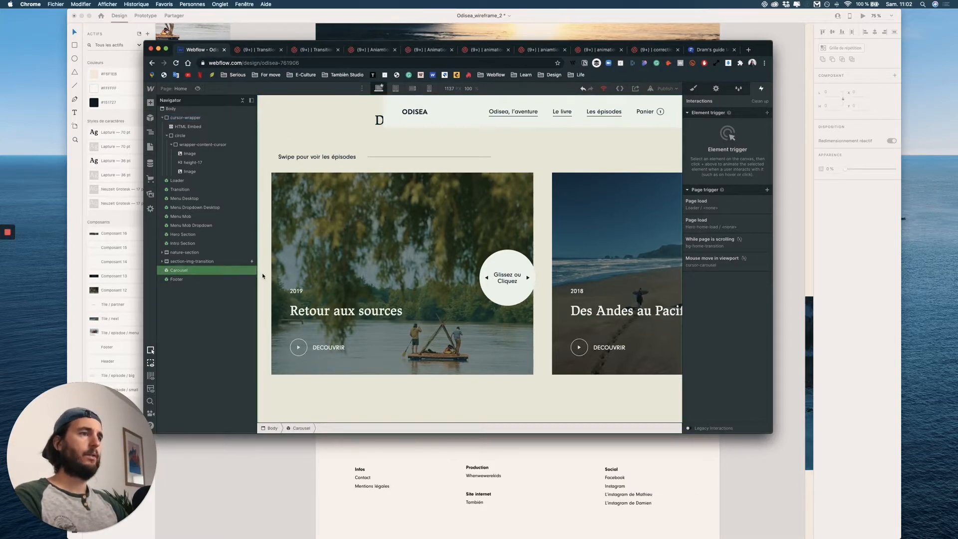
double_click(214, 272)
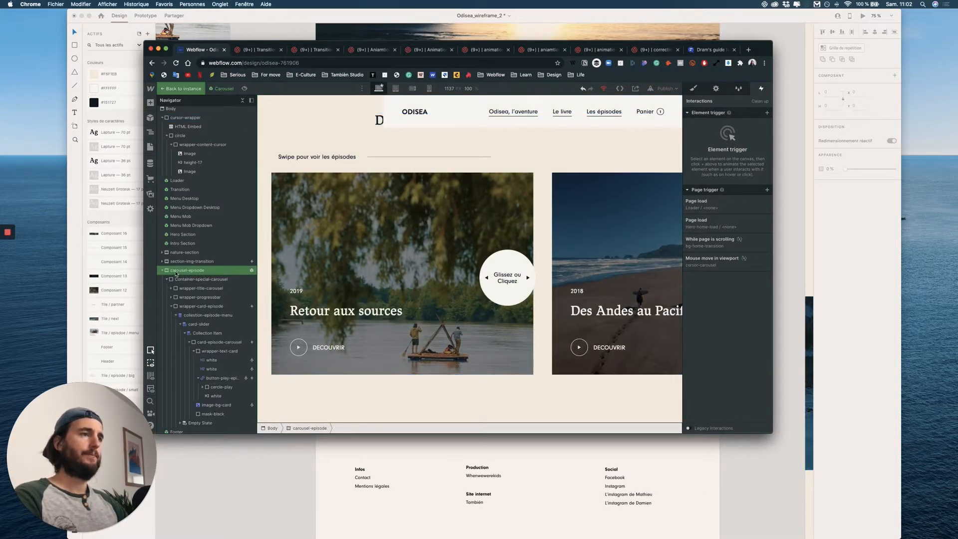
left_click(415, 261)
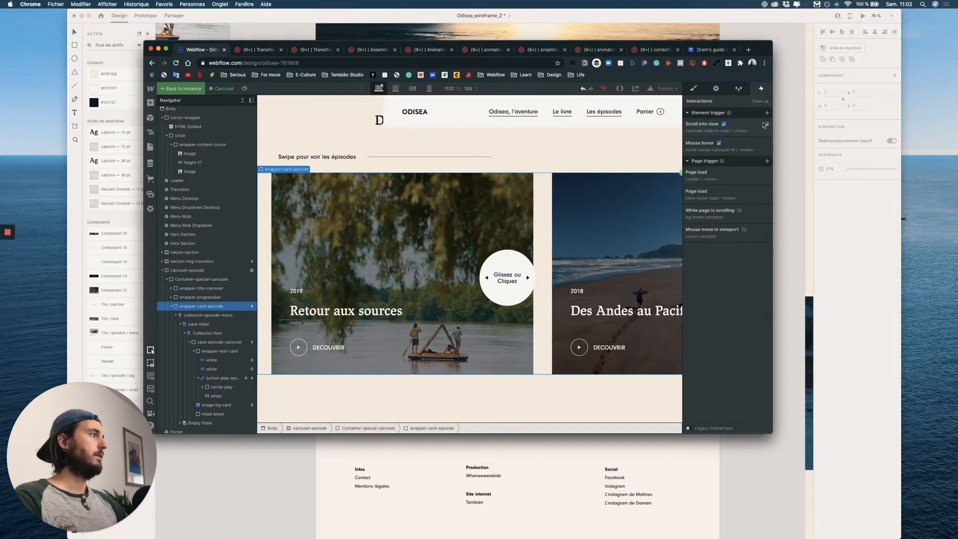
left_click(733, 151)
scroll(680, 385, "down", 5)
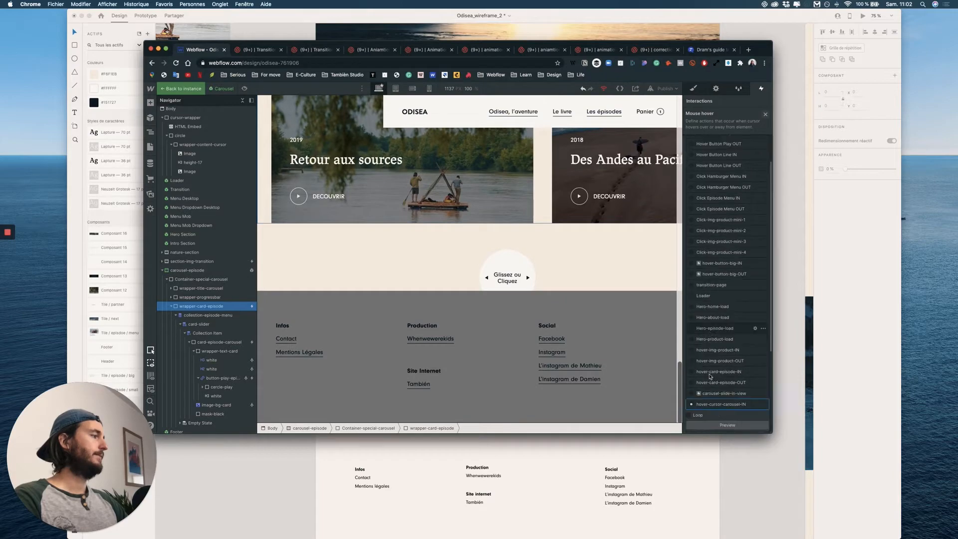
scroll(711, 377, "down", 3)
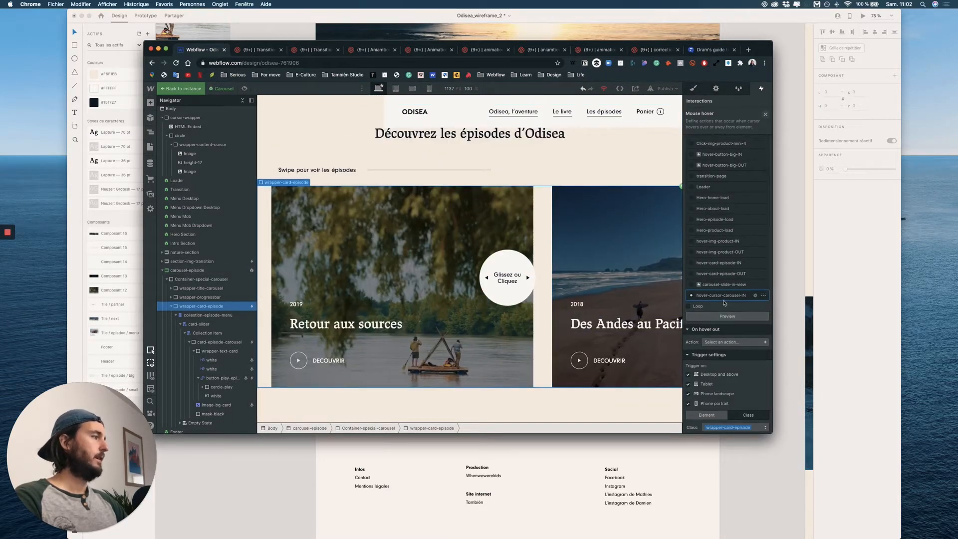
left_click(725, 296)
Add a Hide/Show action, change its target to cursor-wrapper, and set its display to none.
left_click(767, 114)
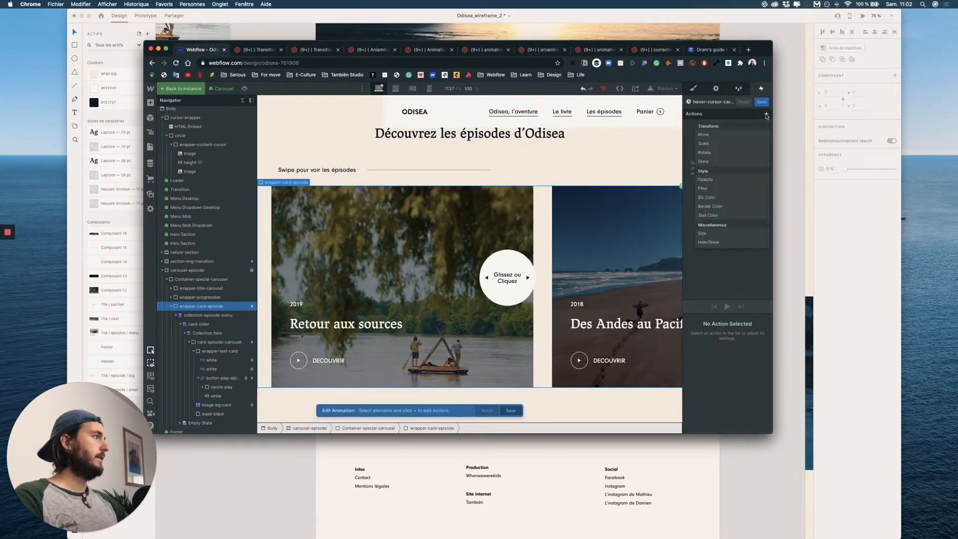
left_click(719, 243)
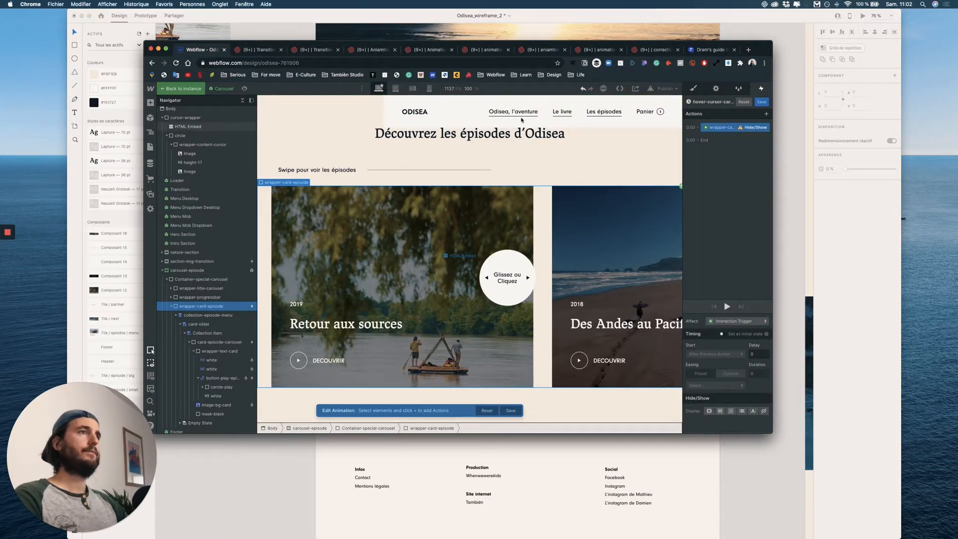
right_click(731, 131)
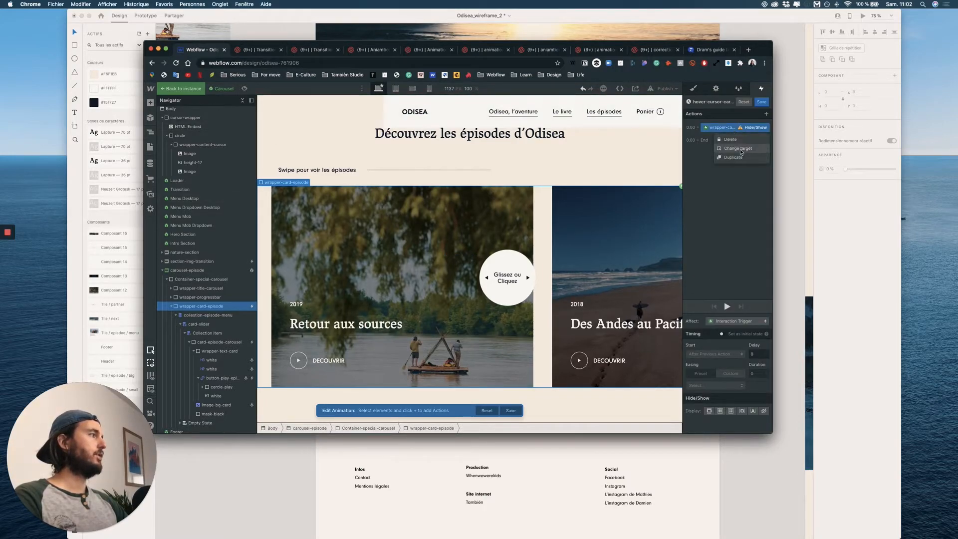
left_click(740, 149)
left_click(193, 118)
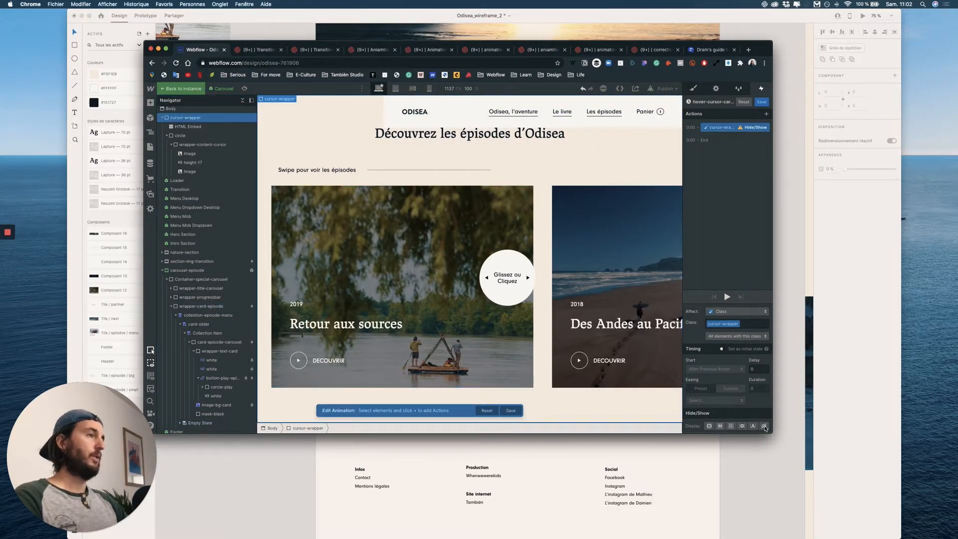
left_click(764, 426)
Duplicate the cursor-wrapper Hide/Show action with display set to flex, and make the first Hide/Show action the initial state.
right_click(717, 129)
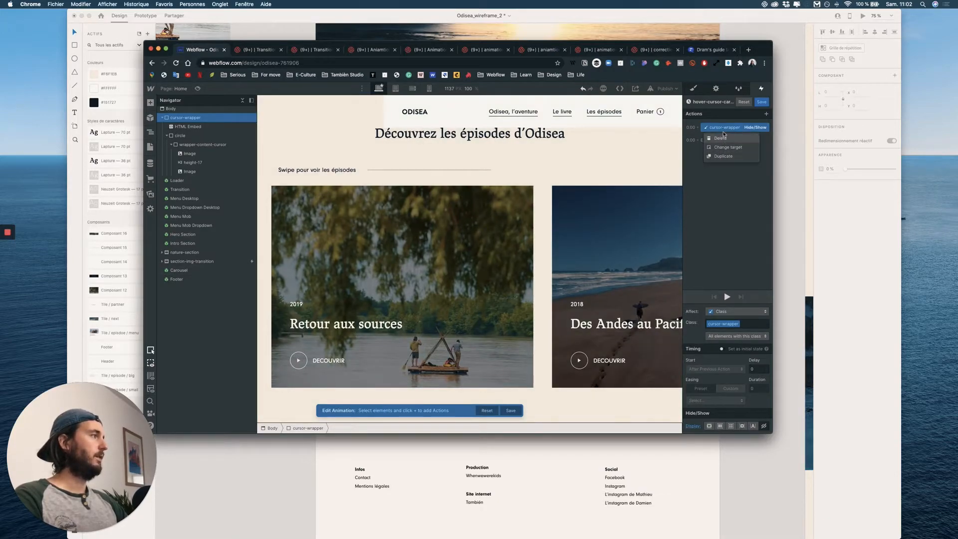
left_click(723, 156)
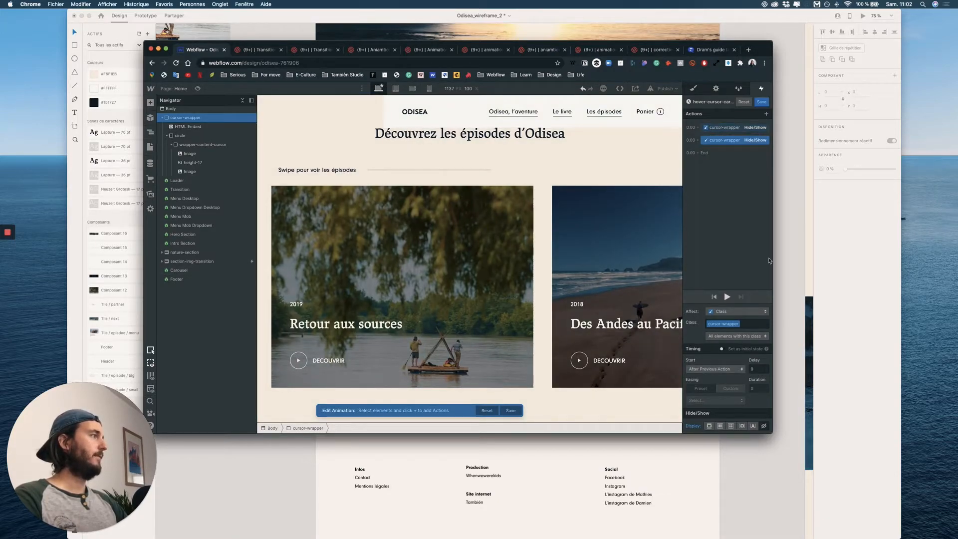
left_click(720, 426)
left_click(727, 128)
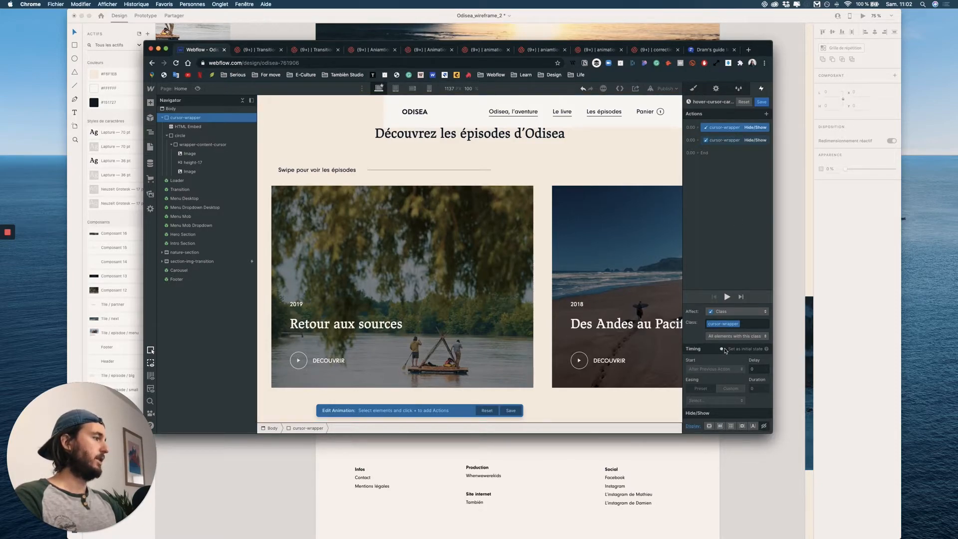
left_click(724, 349)
left_click(731, 140)
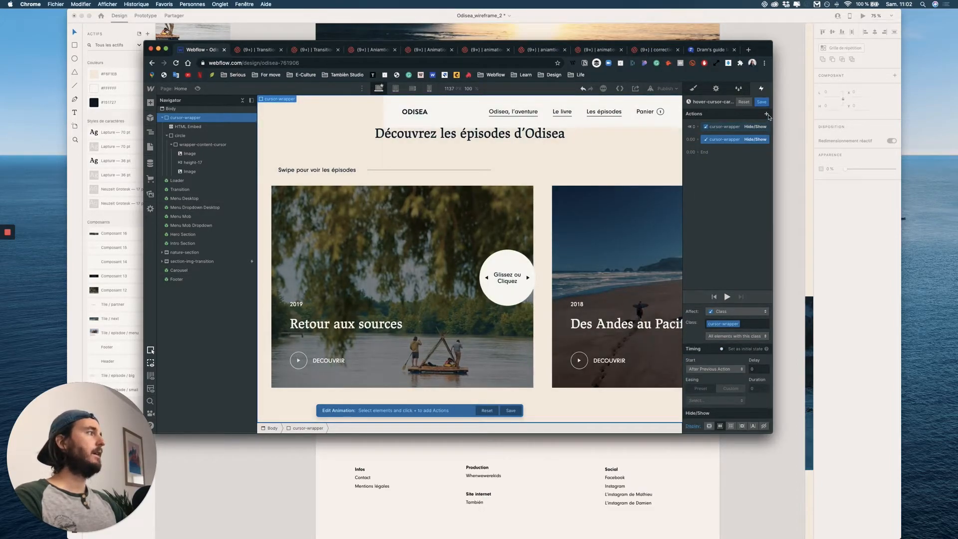
Add a Scale action for cursor-wrapper to the animation and set its easing to Ease In Out.
left_click(767, 114)
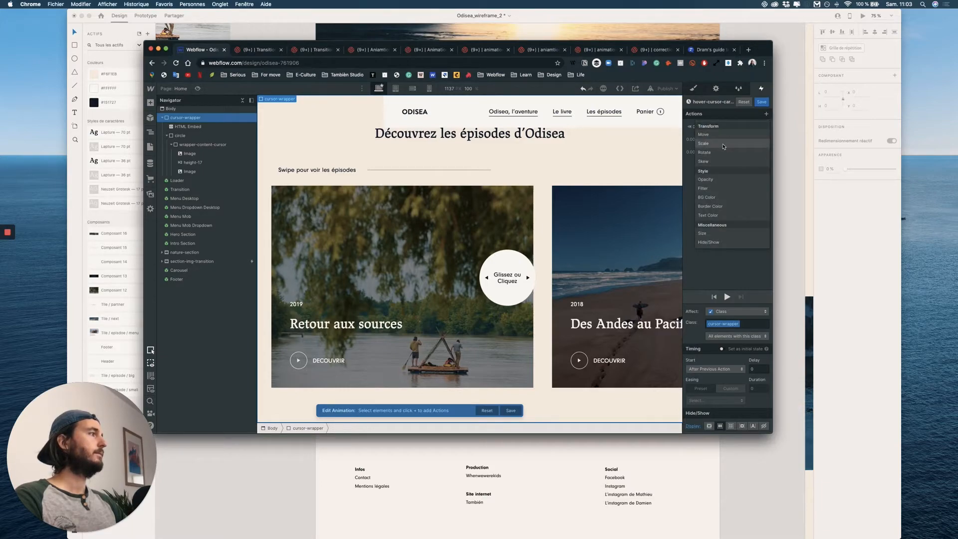
left_click(736, 143)
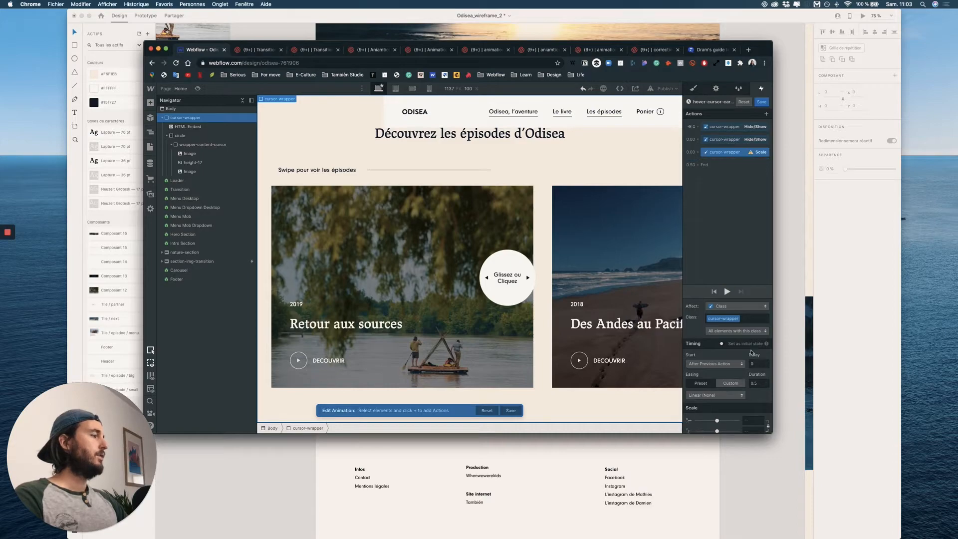
scroll(754, 349, "down", 2)
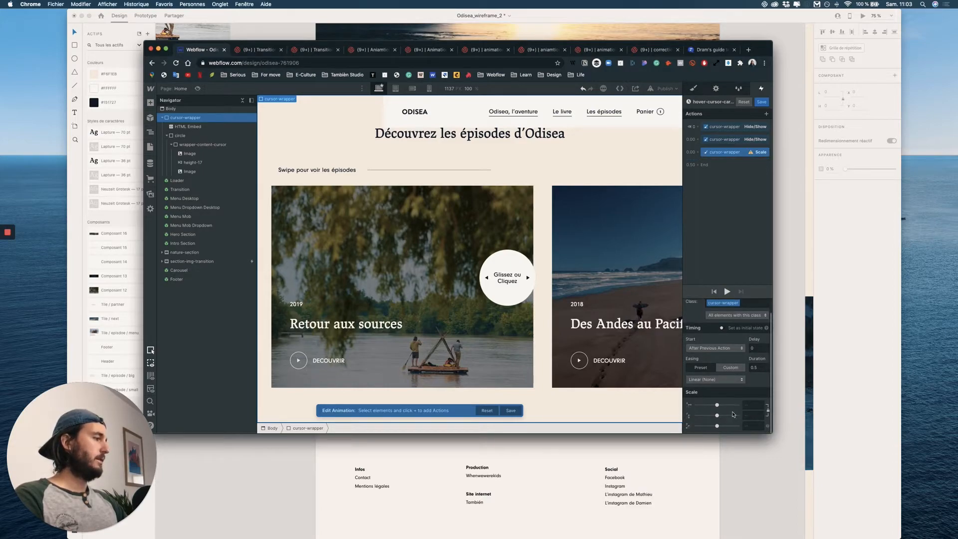
left_click(727, 382)
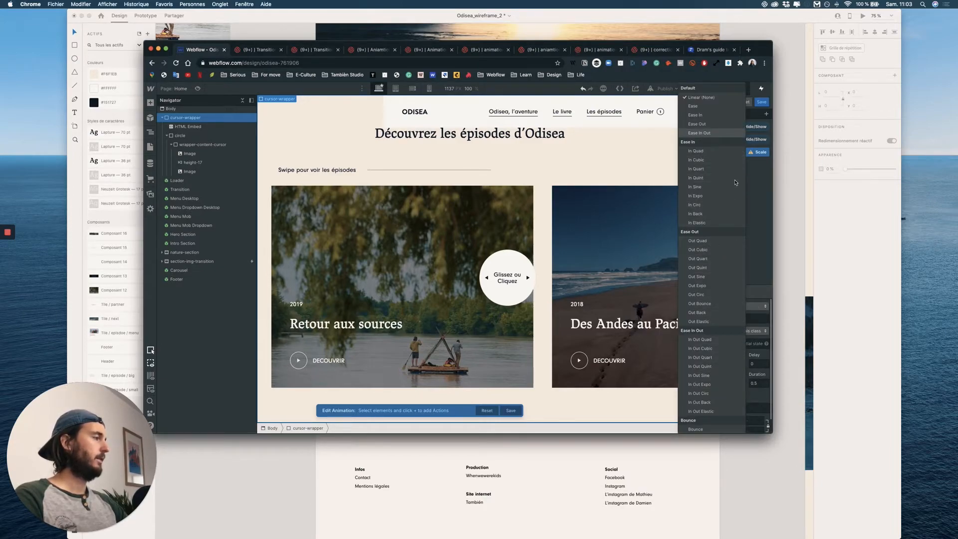
left_click(708, 132)
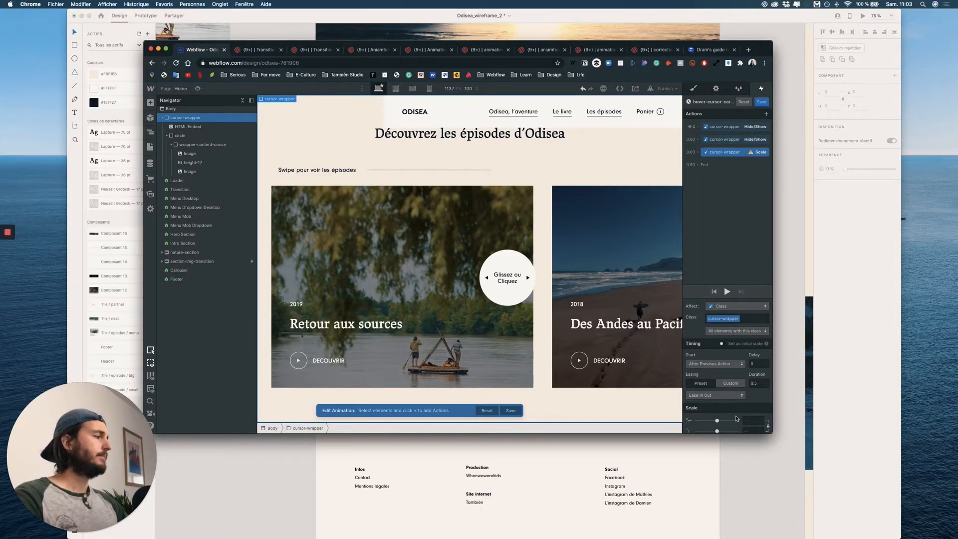
scroll(737, 417, "down", 1)
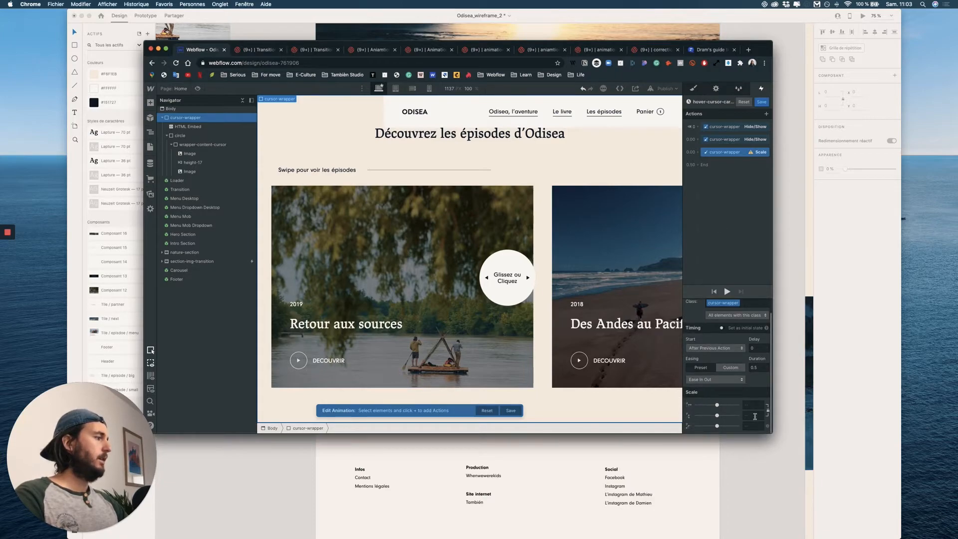
Make the cursor-wrapper Scale action an initial state at 0 on X and Y, and duplicate it as a closing action scaled to 1.
left_click_drag(731, 153, 735, 130)
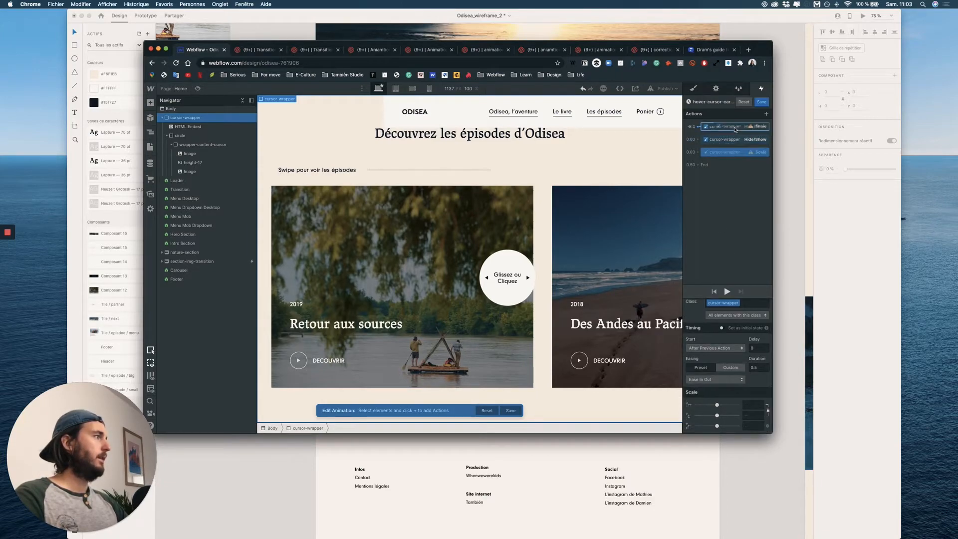
left_click(741, 333)
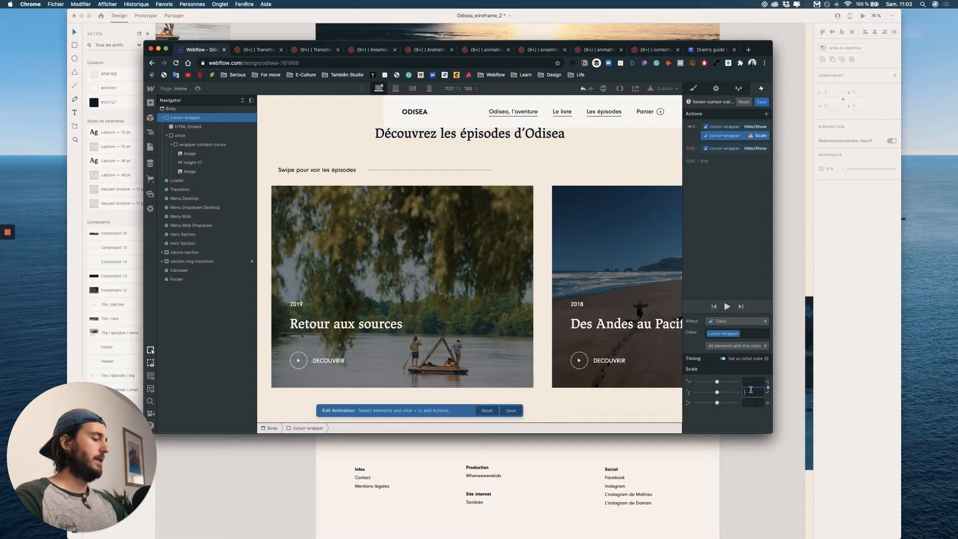
right_click(718, 138)
left_click(731, 163)
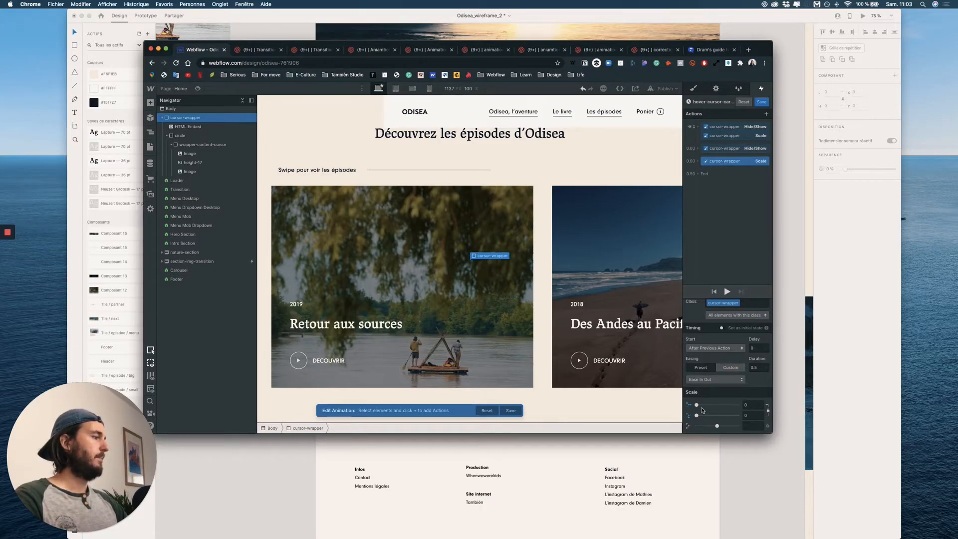
left_click_drag(698, 405, 717, 404)
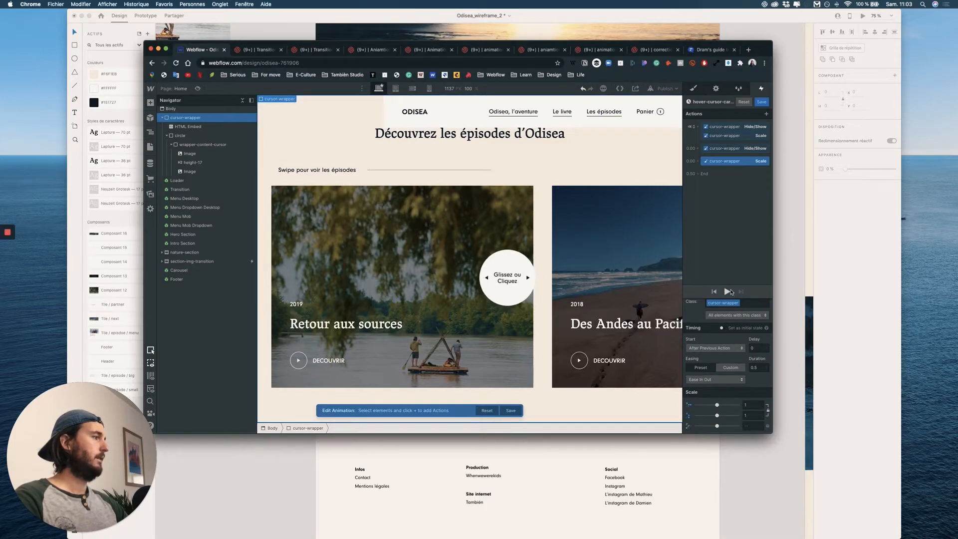
Play the hover-in animation to check the cursor's appearance, and save it.
left_click(727, 292)
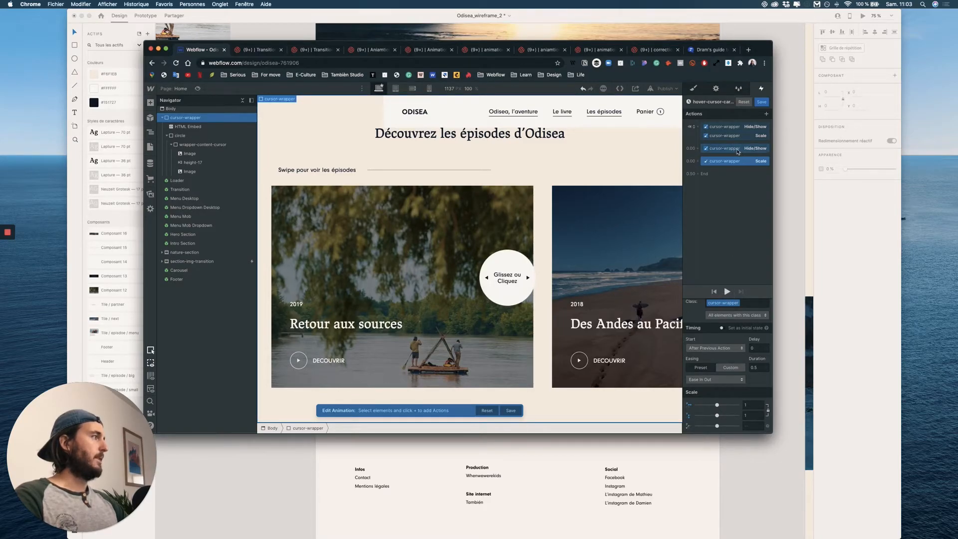
left_click(766, 113)
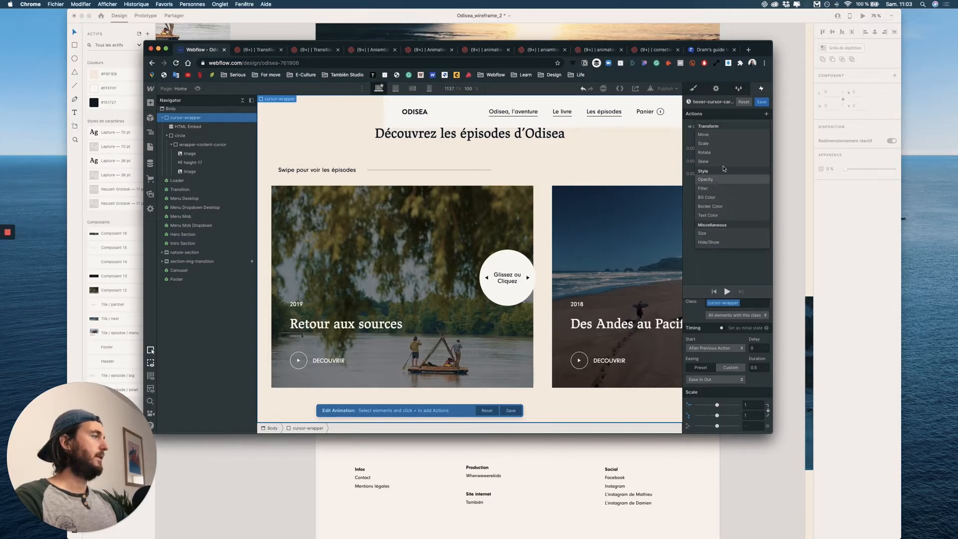
left_click(762, 102)
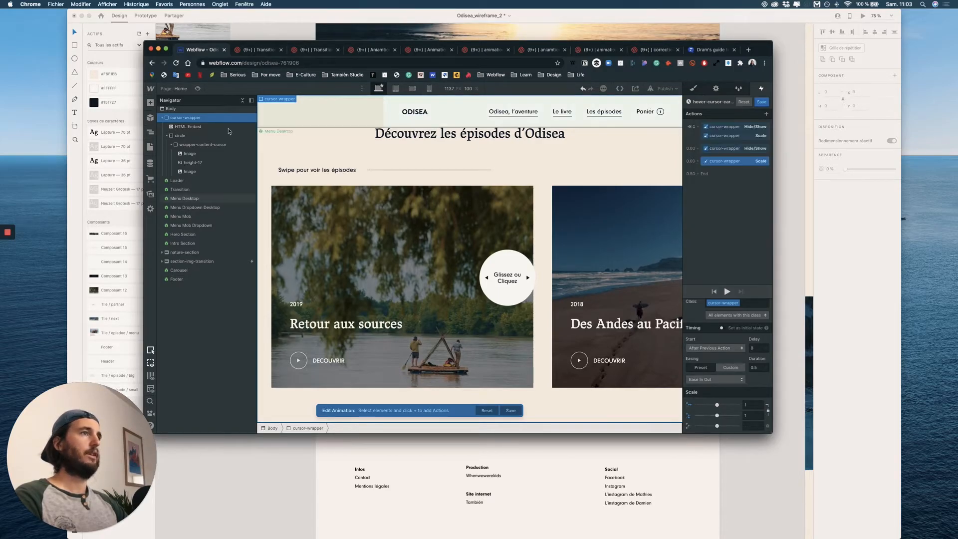
left_click(198, 88)
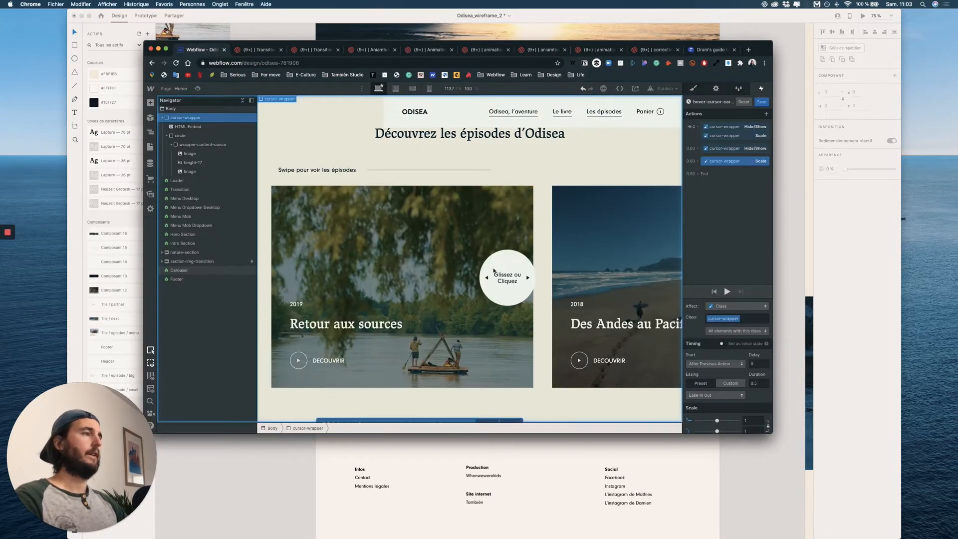
left_click(762, 103)
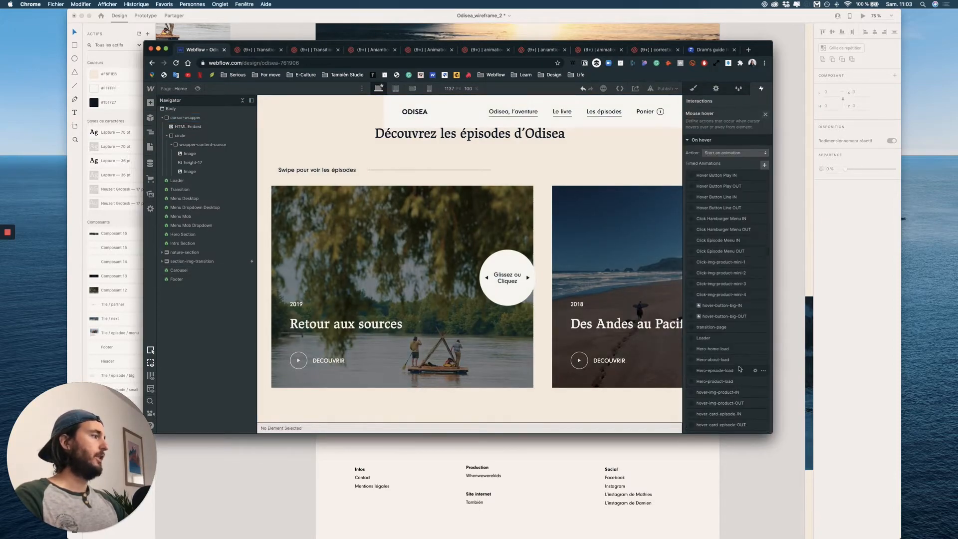
Set the On hover out action to Start an animation, duplicate hover-cursor-carousel-IN for it, and open the duplicate.
left_click(742, 321)
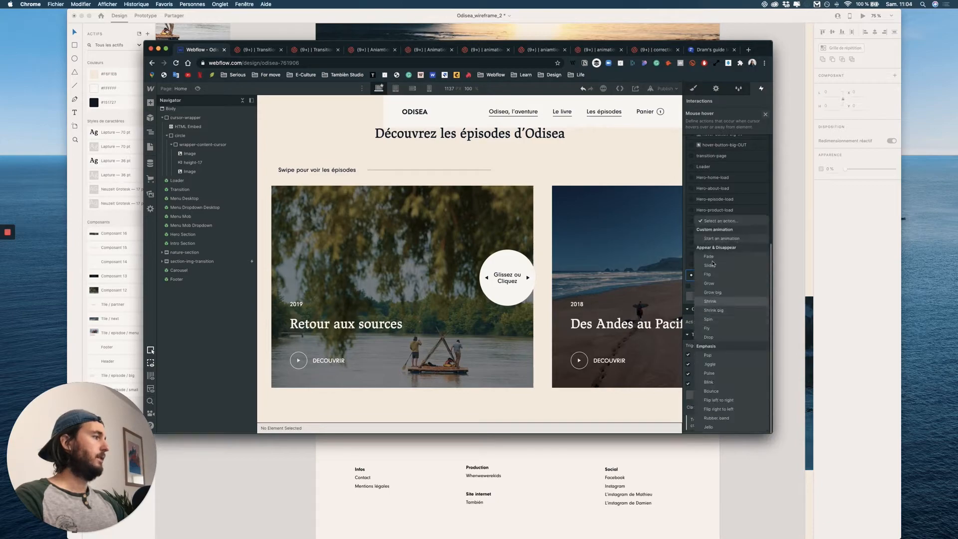
left_click(734, 311)
left_click(730, 375)
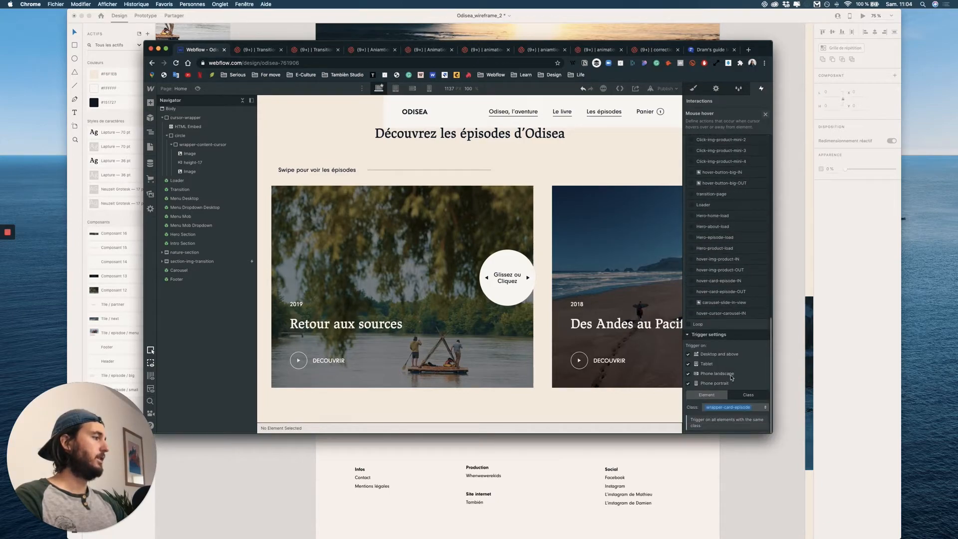
left_click(763, 314)
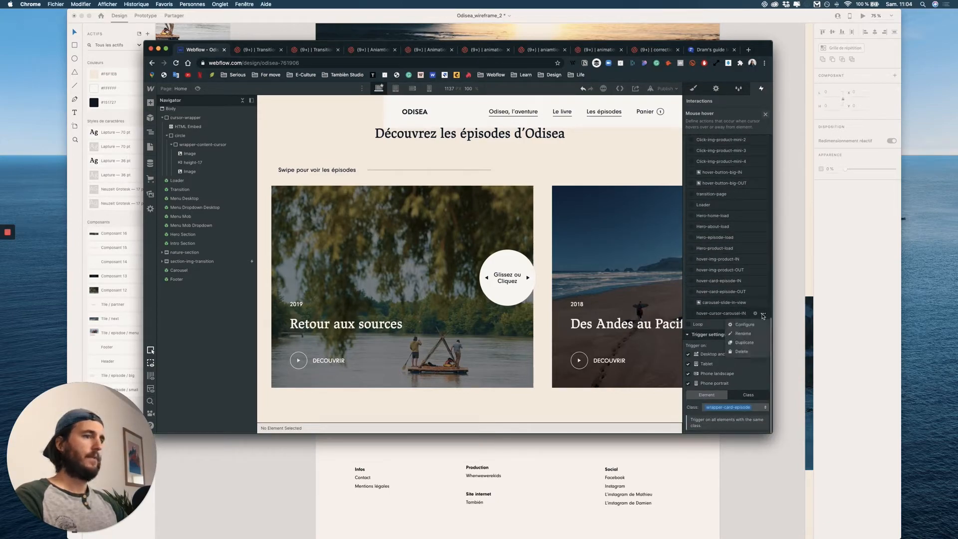
left_click(744, 343)
left_click(719, 336)
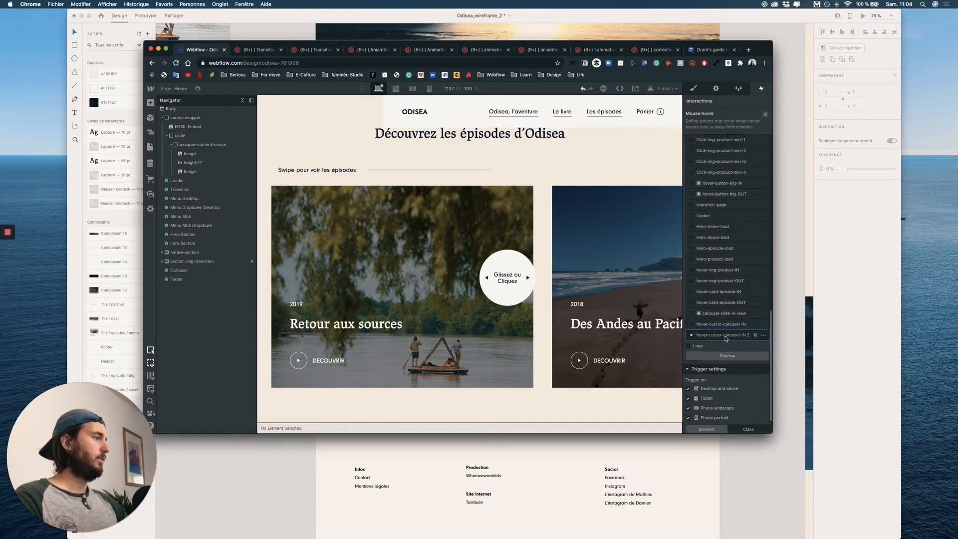
Rename the duplicated animation as hover-cursor-carousel-OUT.
left_click(719, 101)
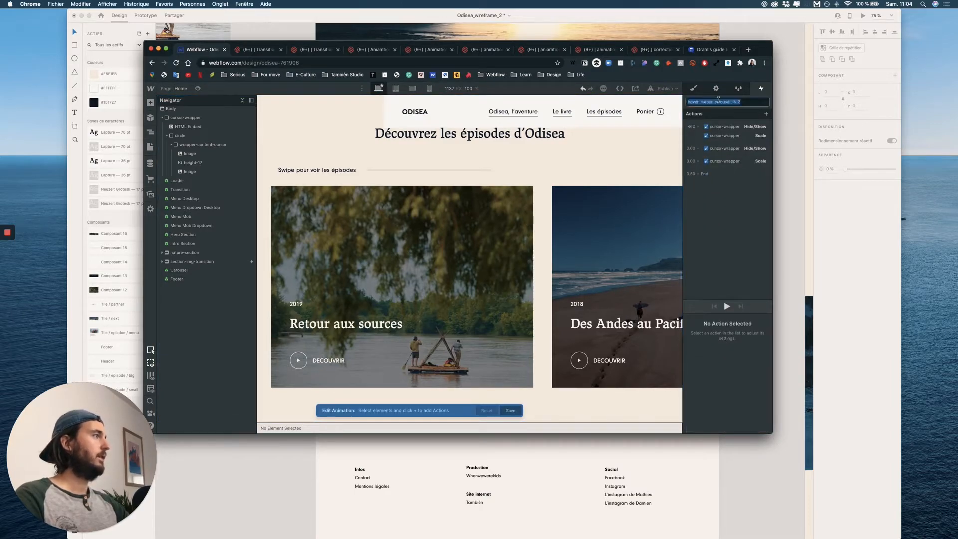
key("Right")
key("BackSpace")
key("BackSpace")
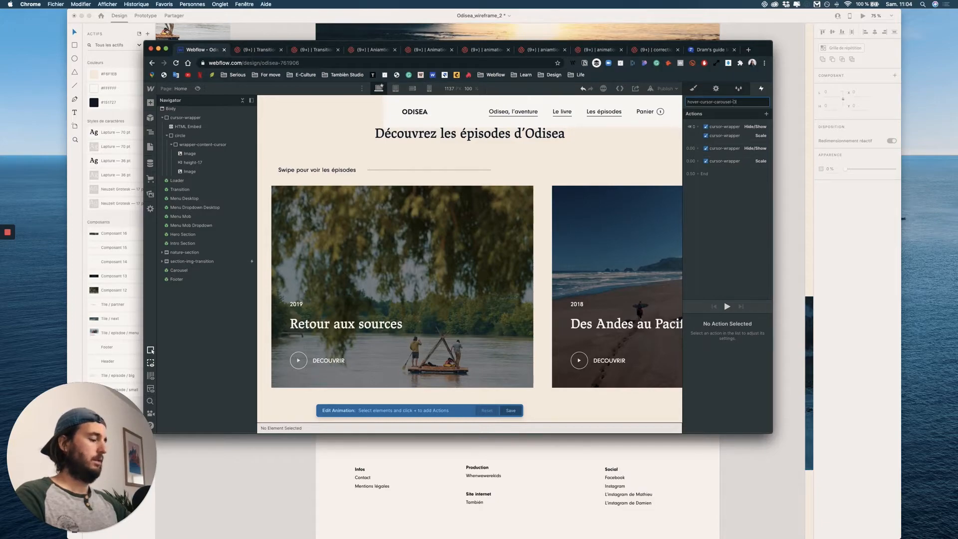
type("OUT")
key("Return")
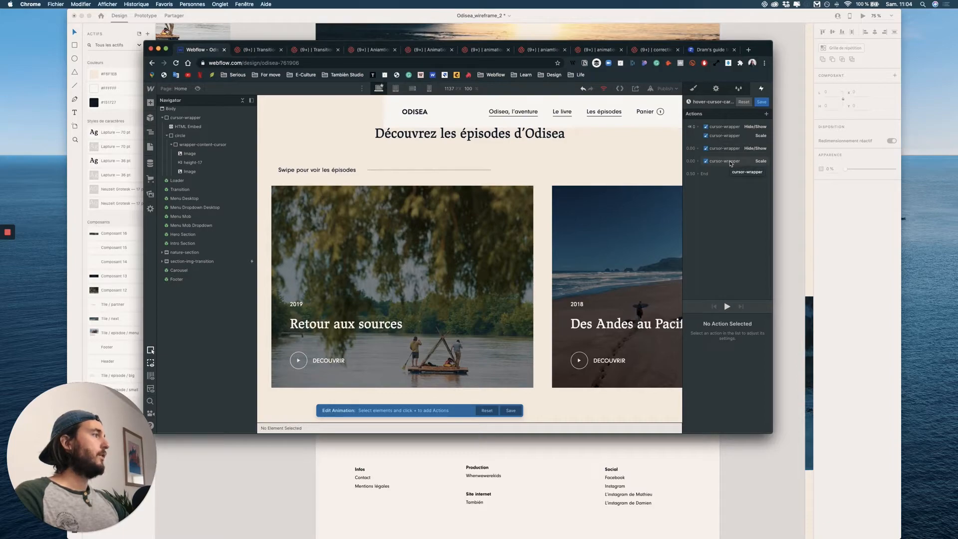
Delete the closing Scale and Hide/Show actions that follow the initial states in the OUT animation.
left_click(731, 162)
key("Delete")
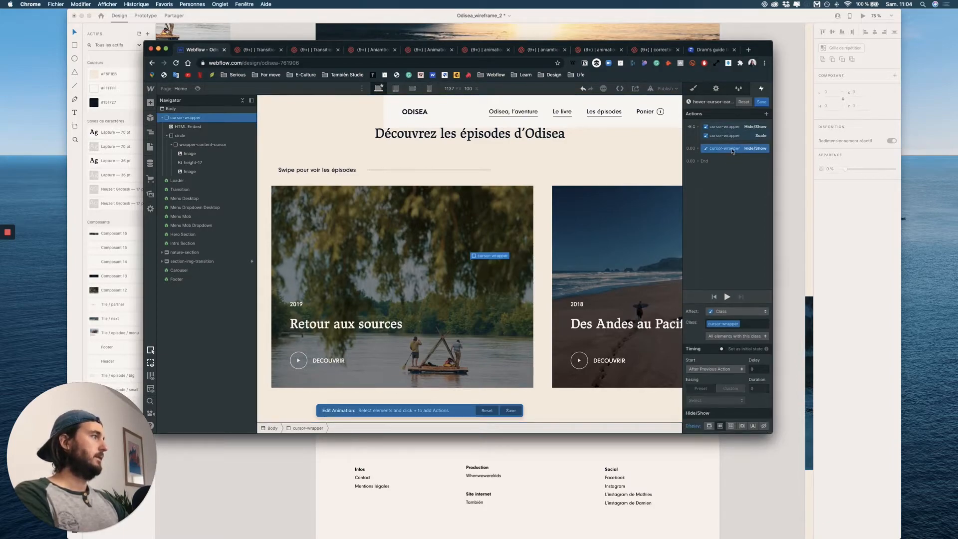
key("Delete")
Turn off the initial state setting for both remaining cursor-wrapper actions, Hide/Show and Scale.
left_click(731, 128)
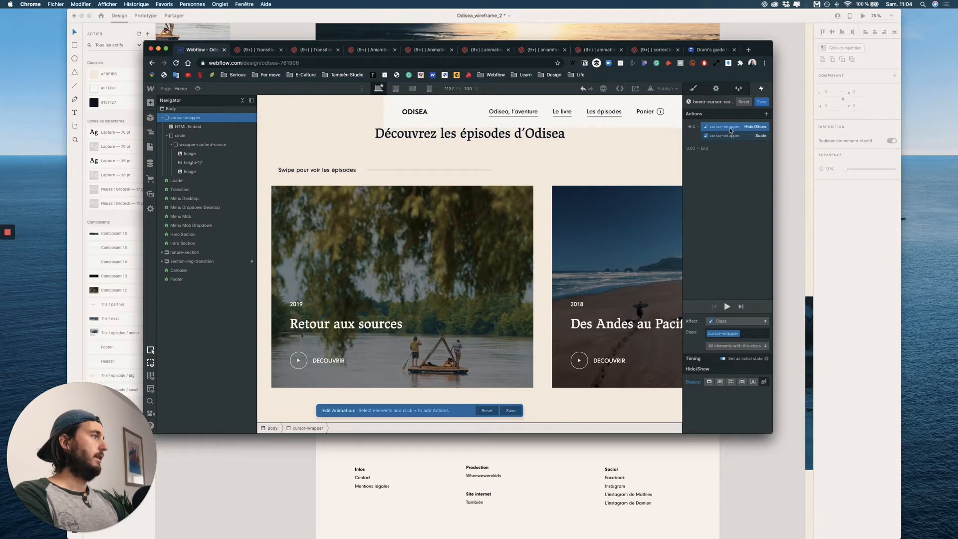
left_click(729, 136)
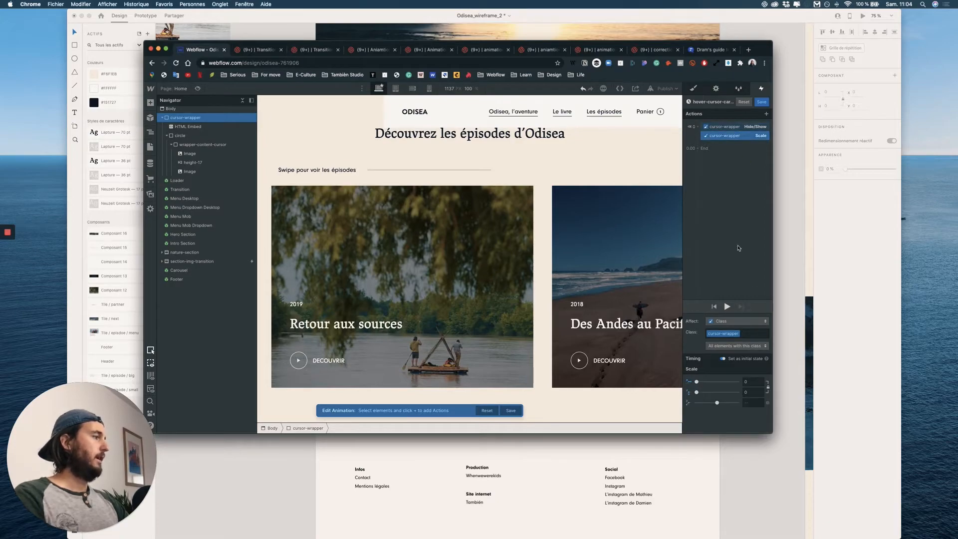
left_click(742, 127, "shift")
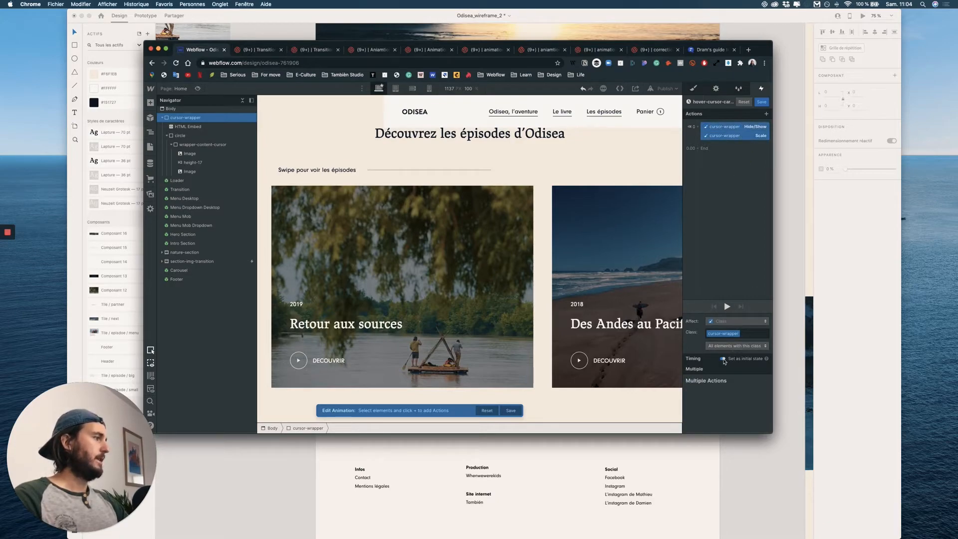
left_click(723, 359)
Move the Hide/Show action after the Scale action so the cursor shrinks to 0 before it is hidden.
left_click(728, 128)
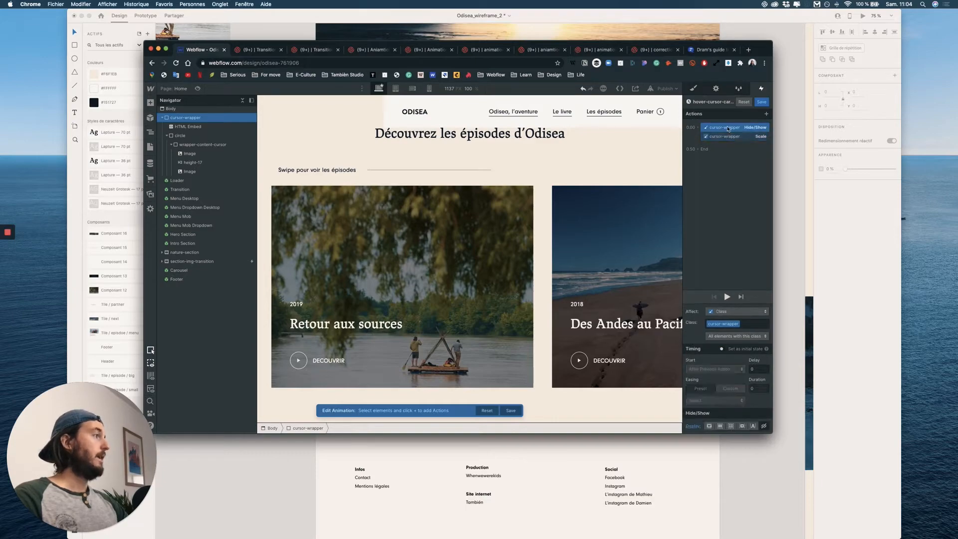
left_click_drag(728, 129, 729, 142)
left_click(729, 128)
scroll(744, 324, "down", 1)
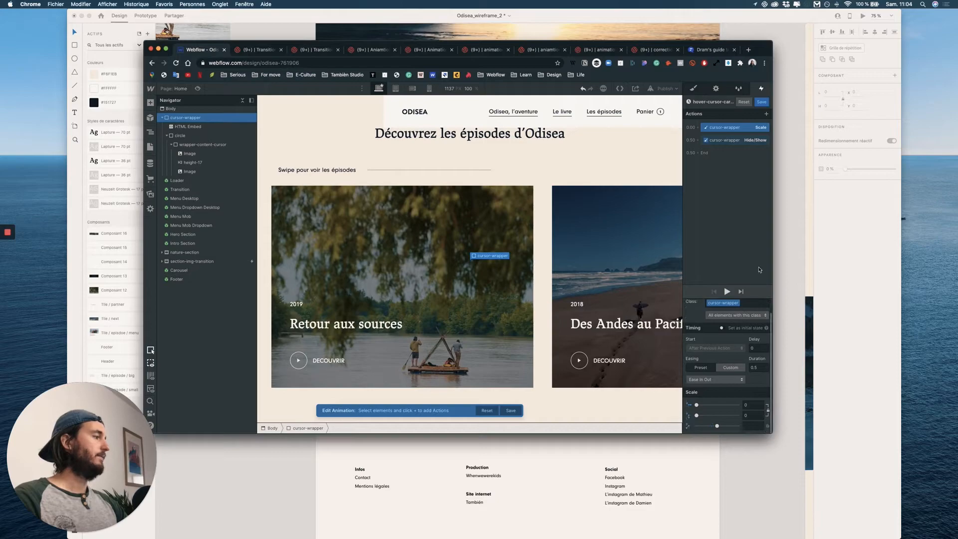
left_click(727, 141)
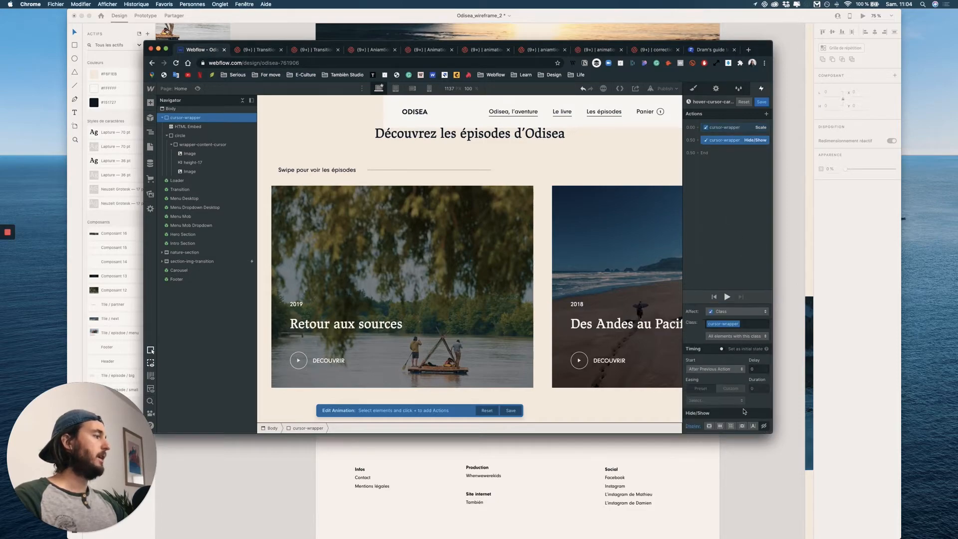
Save the hover-out animation and test the cursor's hover behaviour over the carousel in preview mode.
left_click(762, 102)
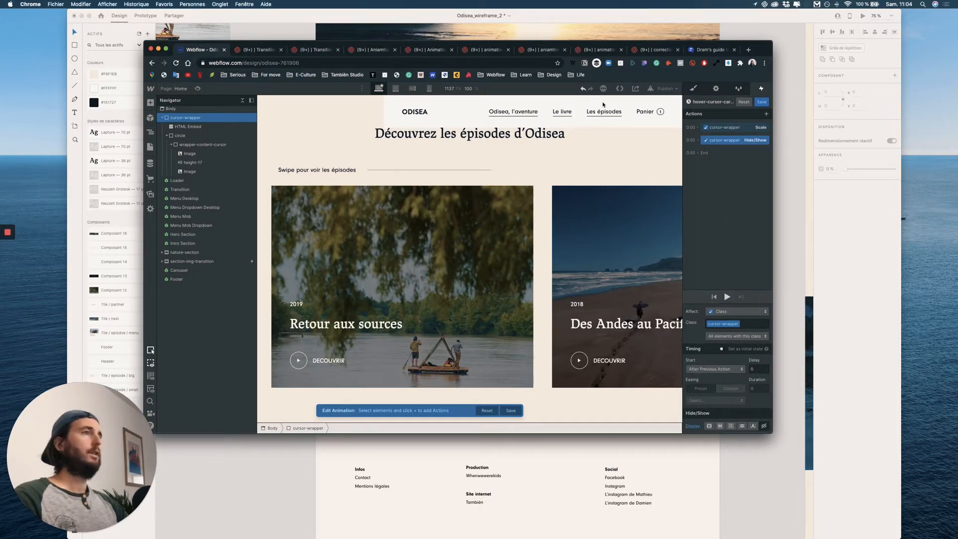
key("super+shift+p")
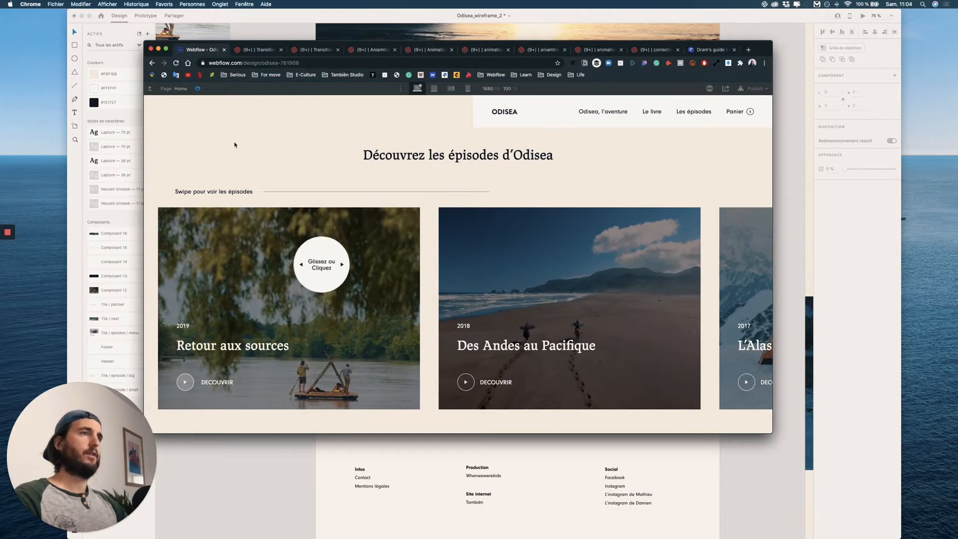
key("Escape")
Reopen the hover-cursor-carousel-IN animation and add an Opacity action for cursor-wrapper after its initial Scale action.
scroll(732, 250, "down", 6)
left_click(731, 229)
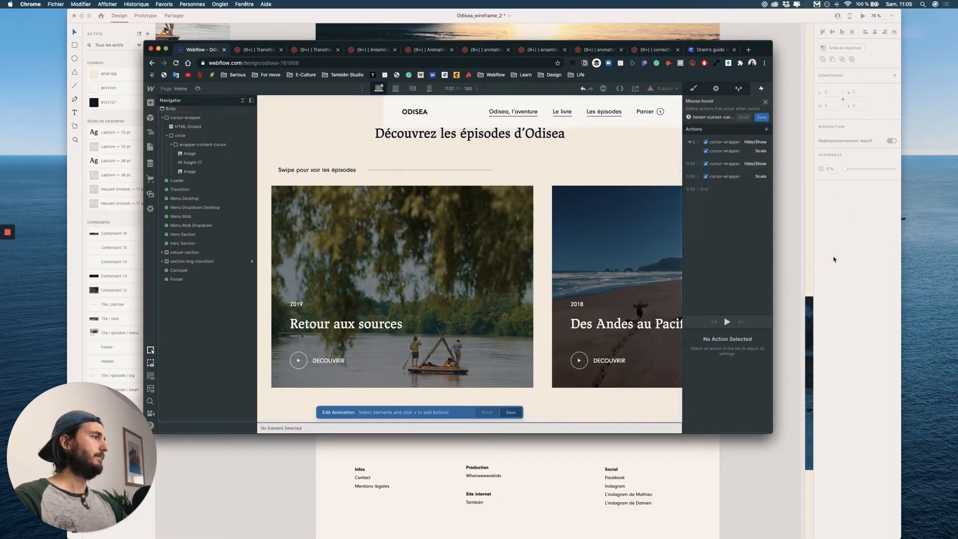
left_click(731, 135)
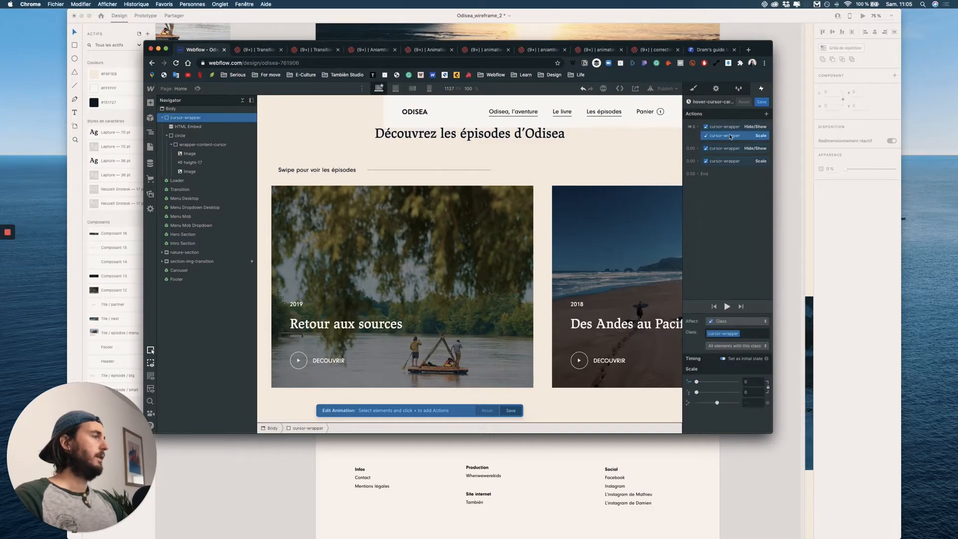
left_click(767, 114)
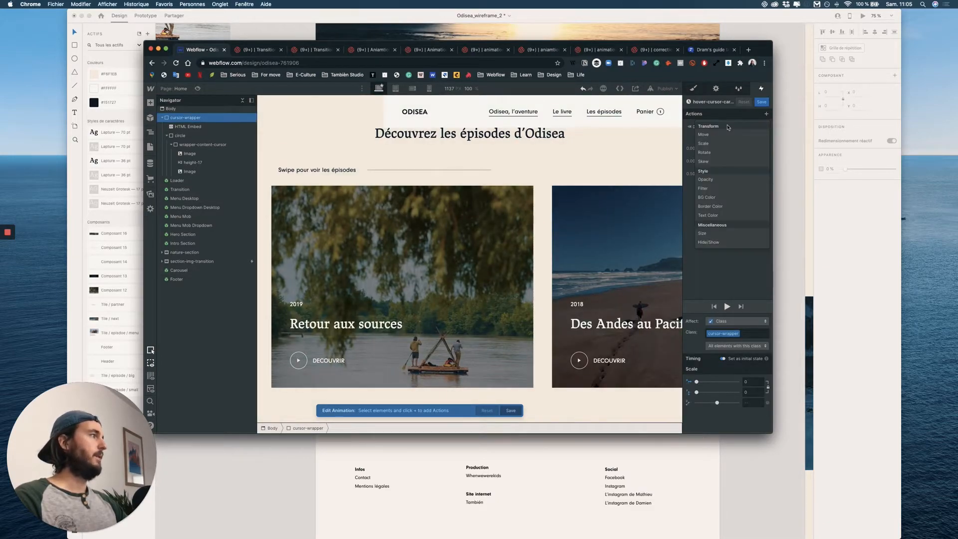
left_click(714, 180)
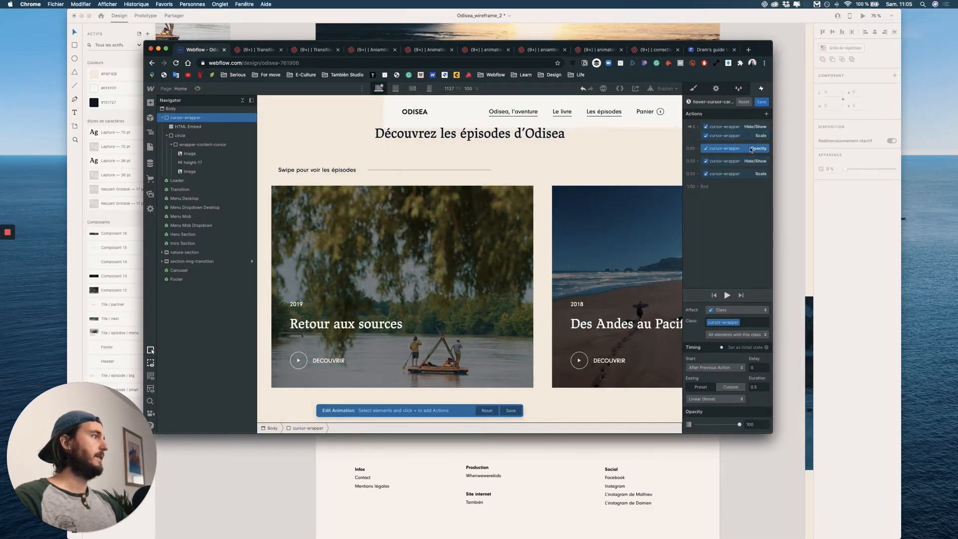
Make the cursor-wrapper Opacity action an initial state with opacity 0 and delete both Scale actions.
mouse_move(751, 150)
left_mouse_down()
mouse_move(748, 140)
mouse_move(741, 160)
left_mouse_up()
left_click(746, 136)
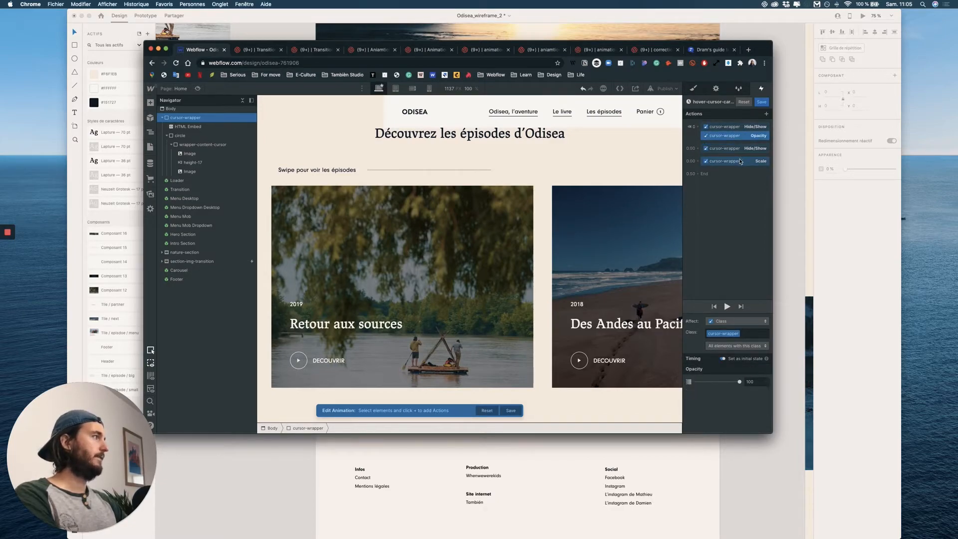
left_click(759, 380)
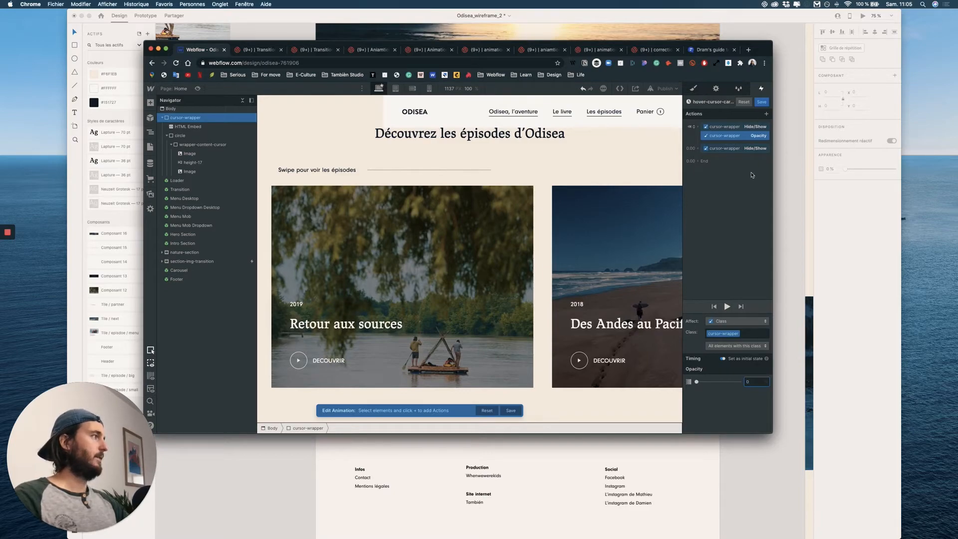
Duplicate the Opacity action after the Hide/Show action, set it to 100 with Ease In Out easing, and save the animation.
right_click(748, 142)
left_click(730, 167)
left_click_drag(750, 259, 751, 261)
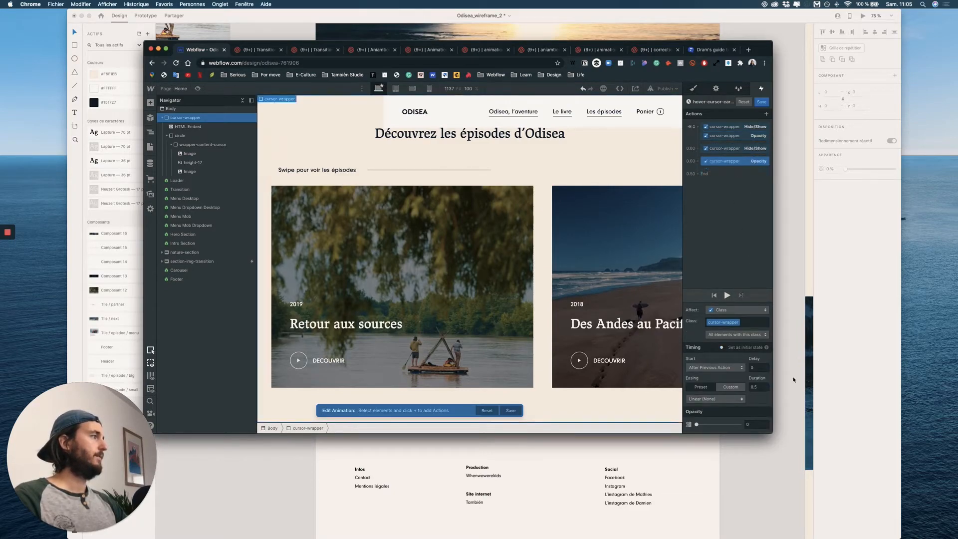
type("100")
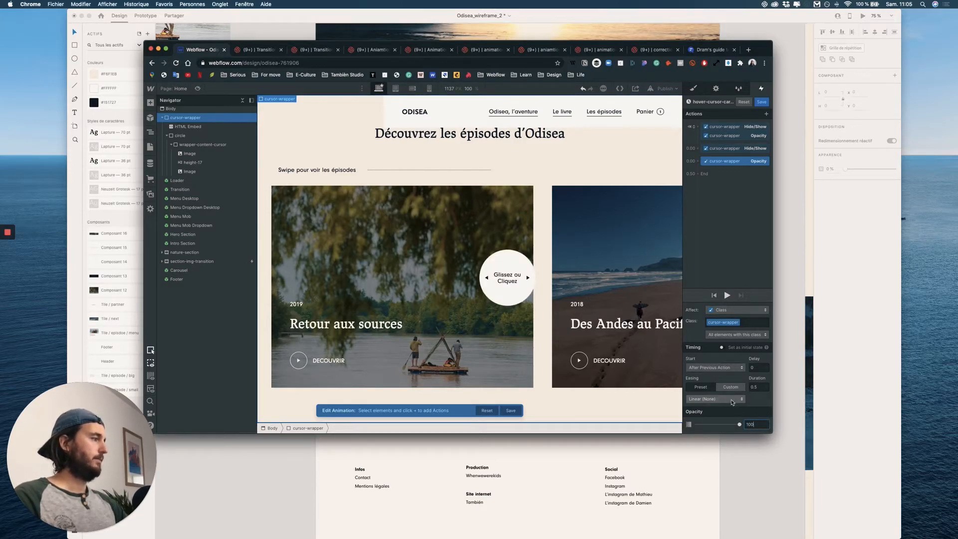
left_click(734, 400)
left_click(707, 135)
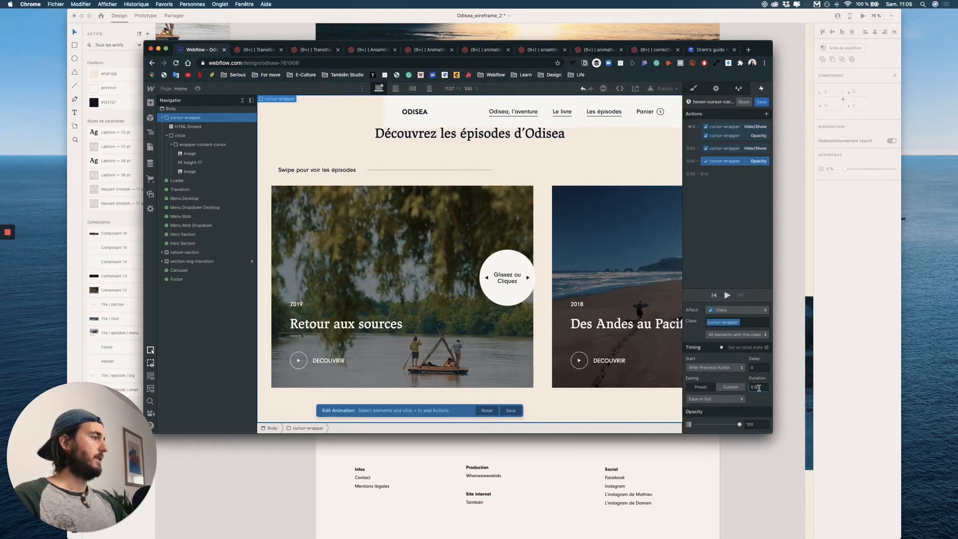
left_click(728, 295)
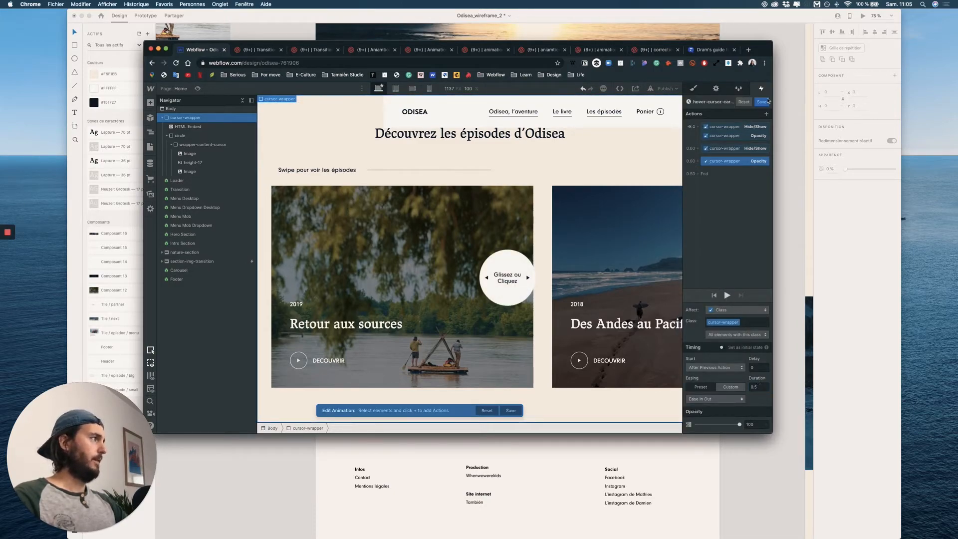
left_click(761, 102)
Open the hover-cursor-carousel-OUT animation and delete its Scale action for cursor-wrapper.
left_click(732, 301)
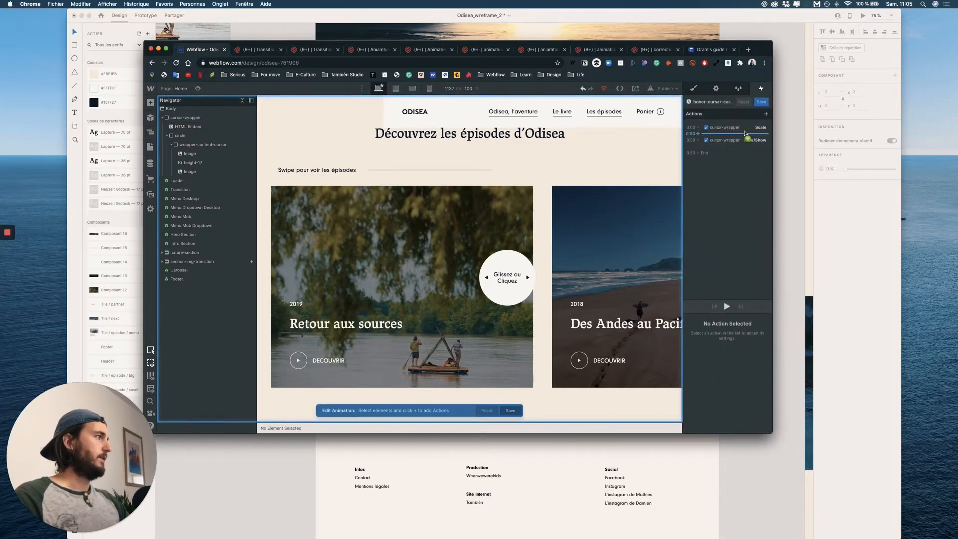
left_click(736, 129)
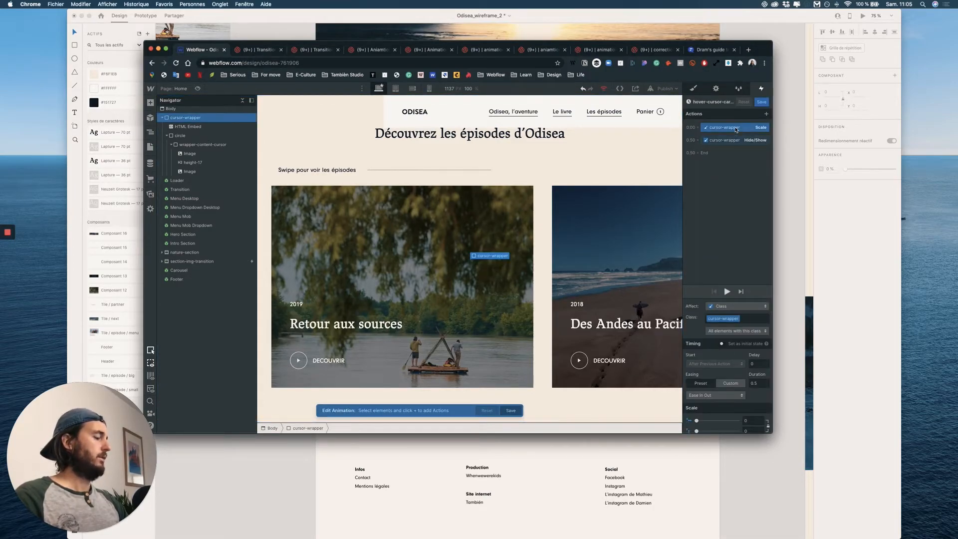
key("Delete")
Add an Opacity action for cursor-wrapper before Hide/Show, with opacity 0 and Ease In Out easing.
left_click(766, 115)
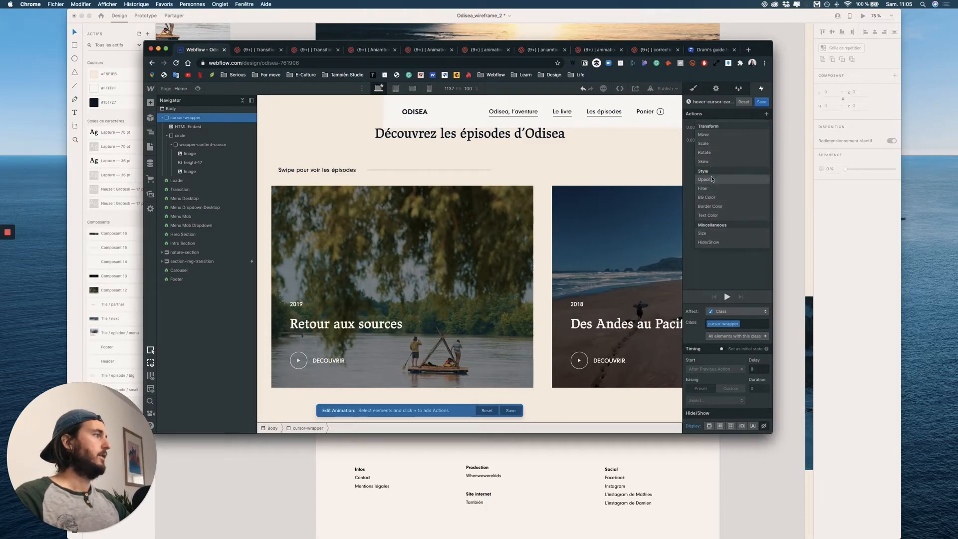
left_click(705, 179)
left_click_drag(723, 141, 728, 131)
key("super+z")
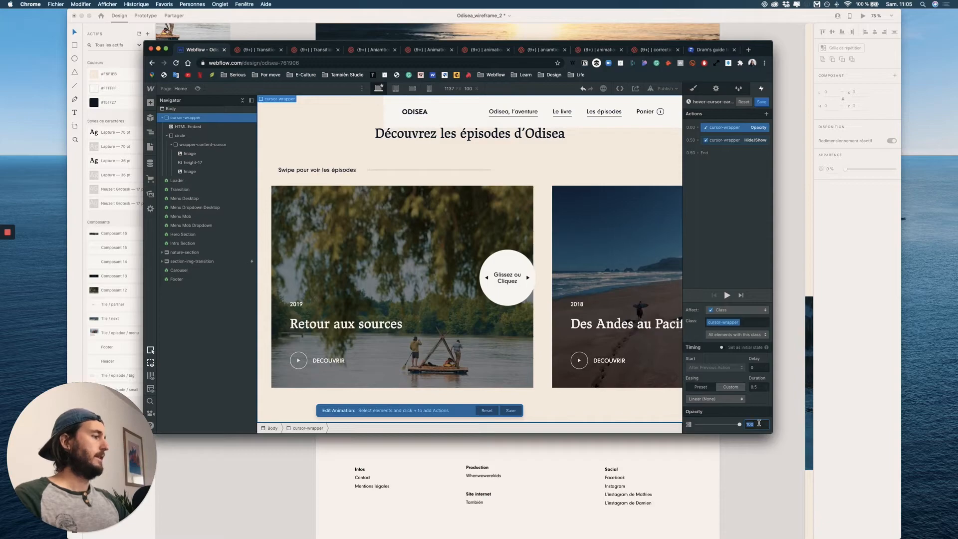
type("0")
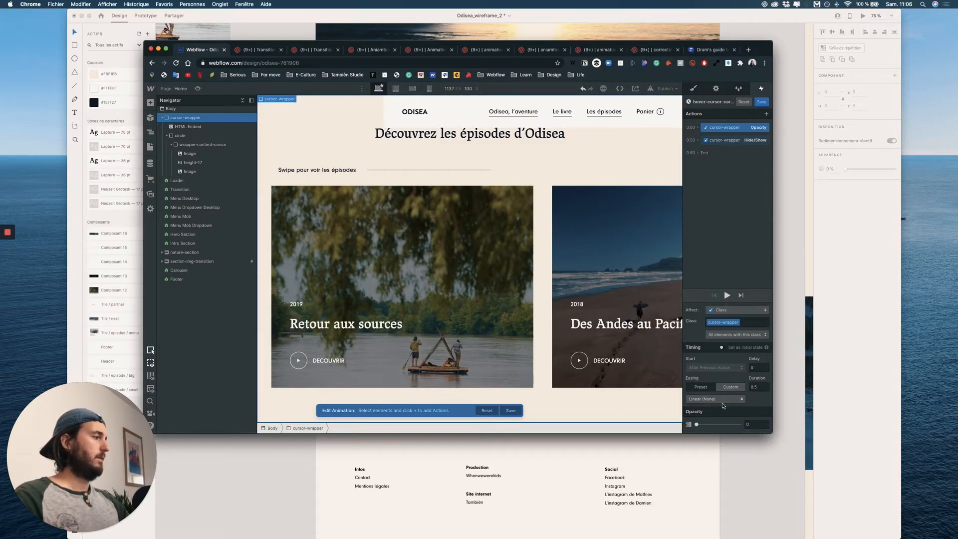
left_click(722, 399)
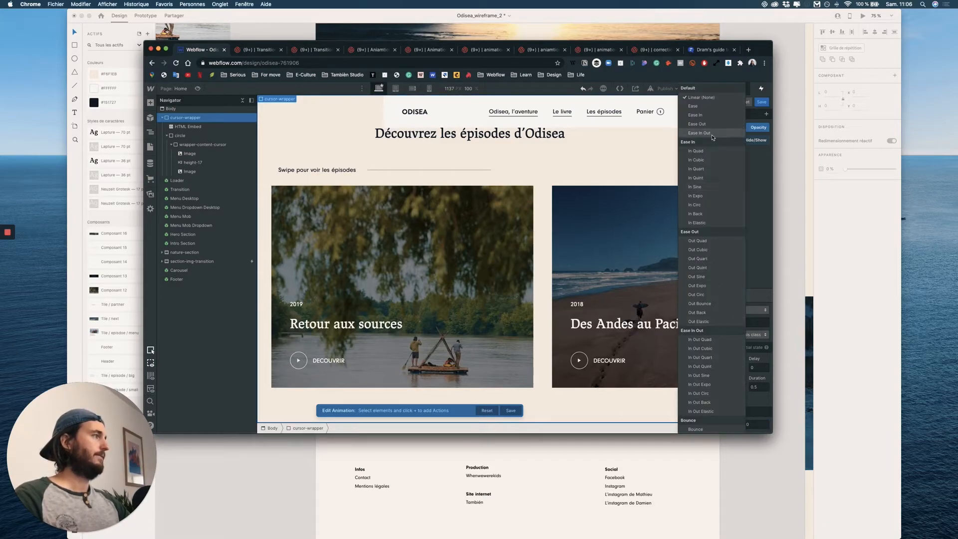
Save the hover-out animation and test the cursor's opacity fade over the carousel in preview mode.
left_click(760, 101)
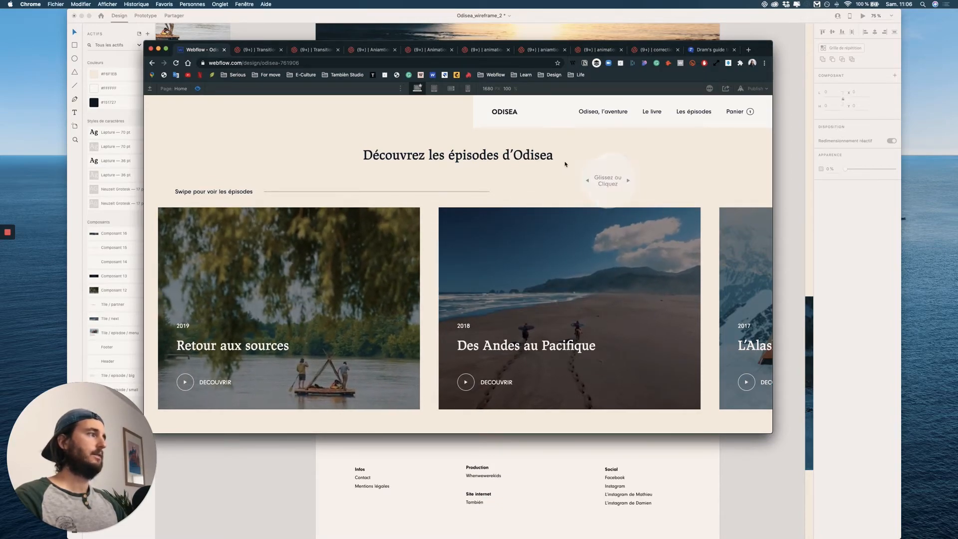
key("super+shift+p")
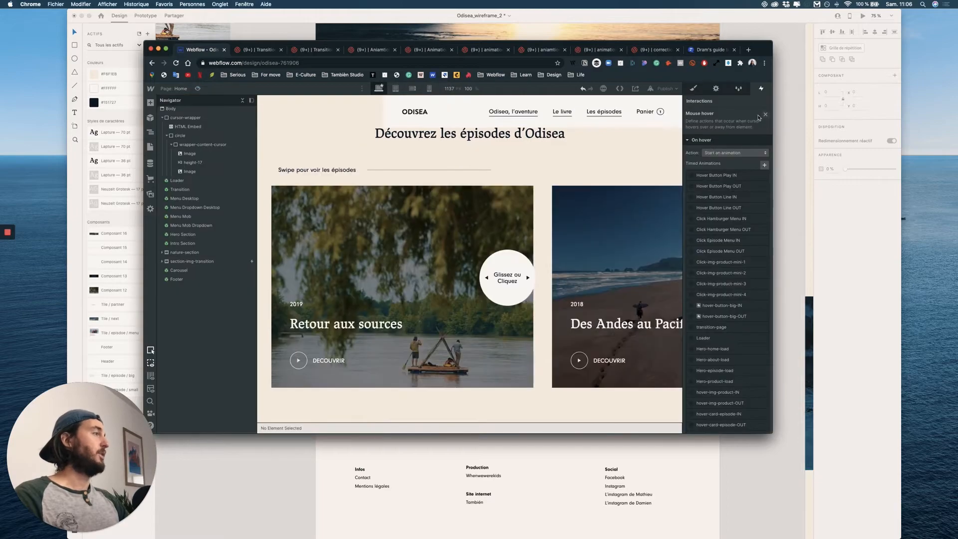
Reopen hover-cursor-carousel-IN and add a cursor-wrapper Scale action as an initial state with X and Y at 0.8.
scroll(755, 367, "down", 3)
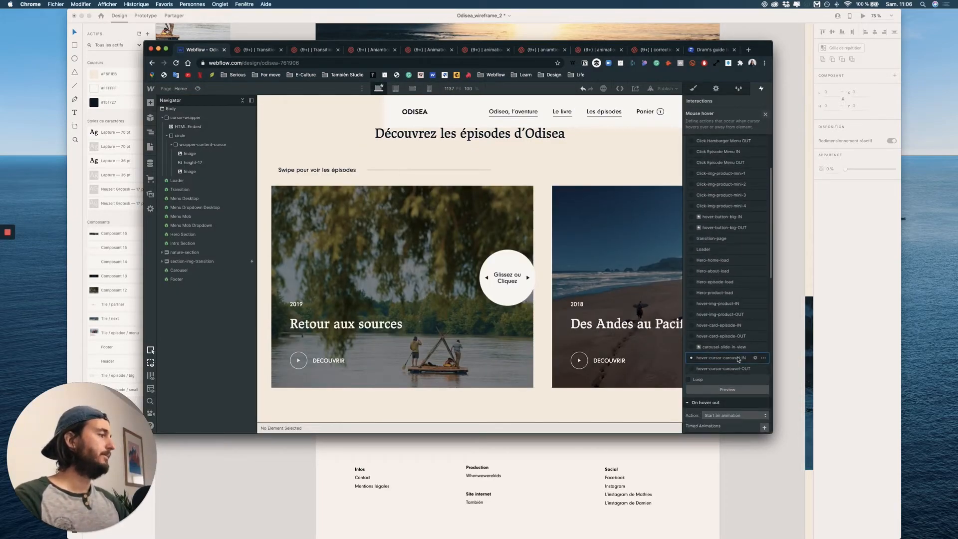
left_click(738, 359)
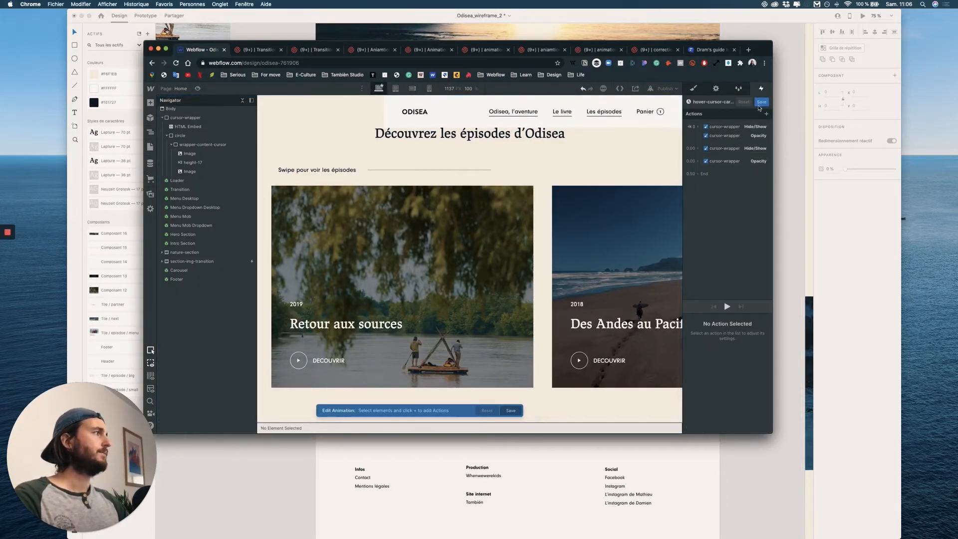
left_click(751, 135)
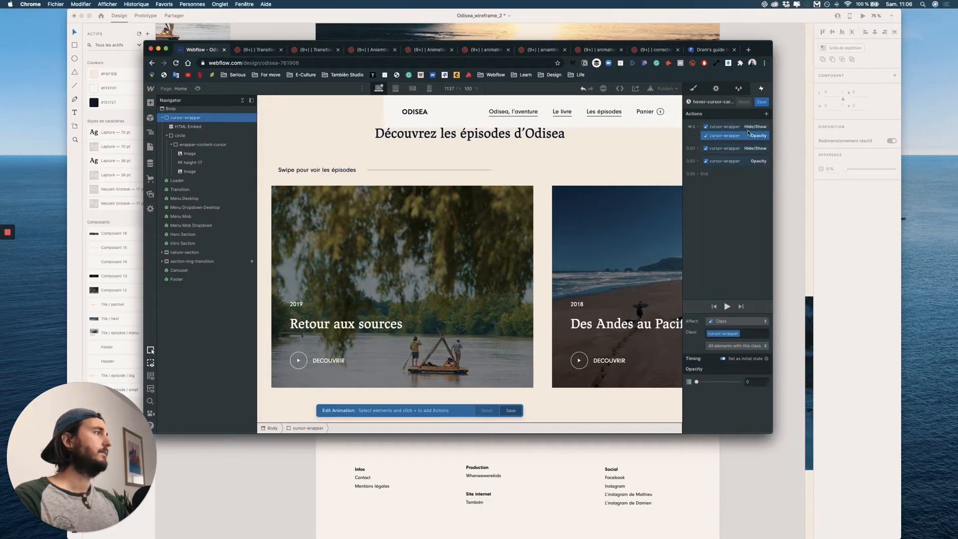
left_click(766, 114)
left_click(743, 140)
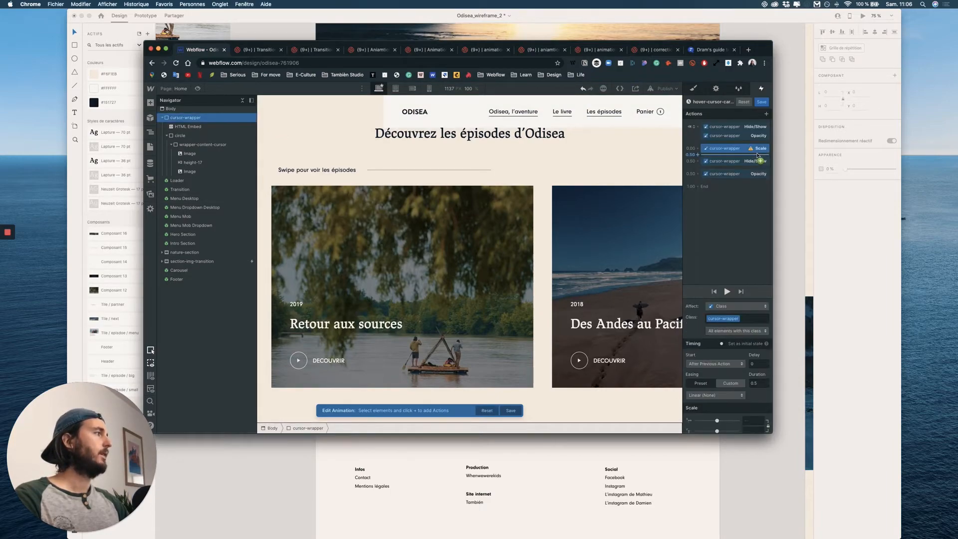
left_click(736, 344)
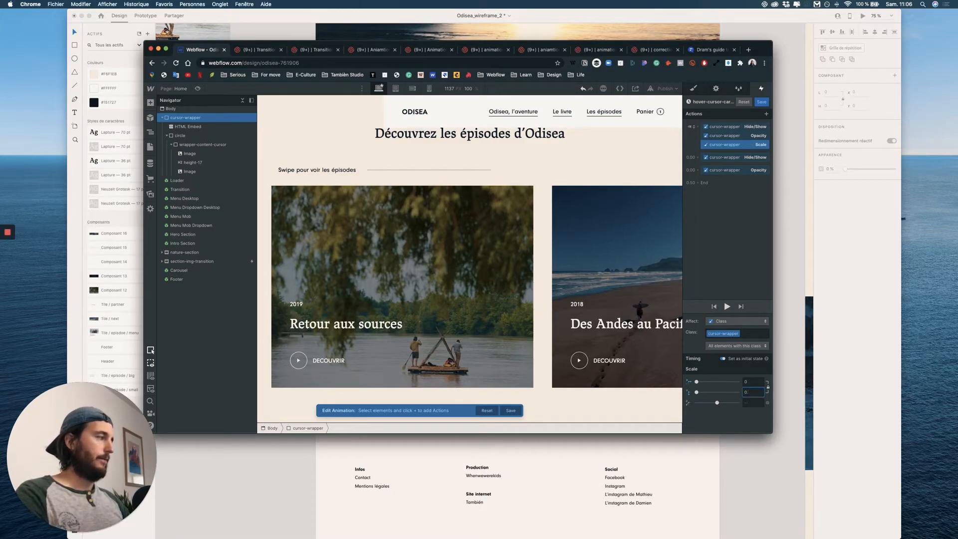
Duplicate the Scale action to run with the final Opacity action, and set its scale to 1 with Ease In Out easing.
right_click(715, 148)
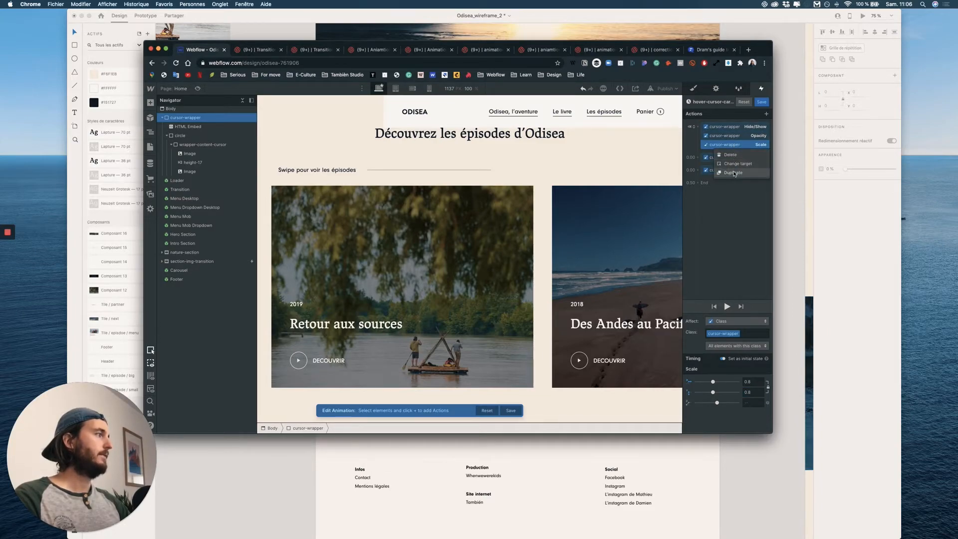
left_click(737, 171)
left_click_drag(731, 160, 732, 183)
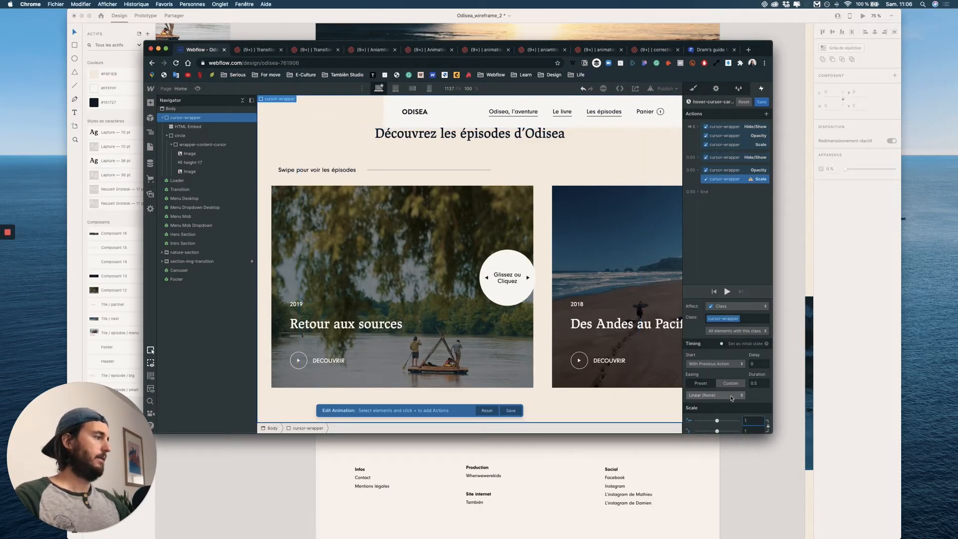
left_click(733, 395)
left_click(769, 94)
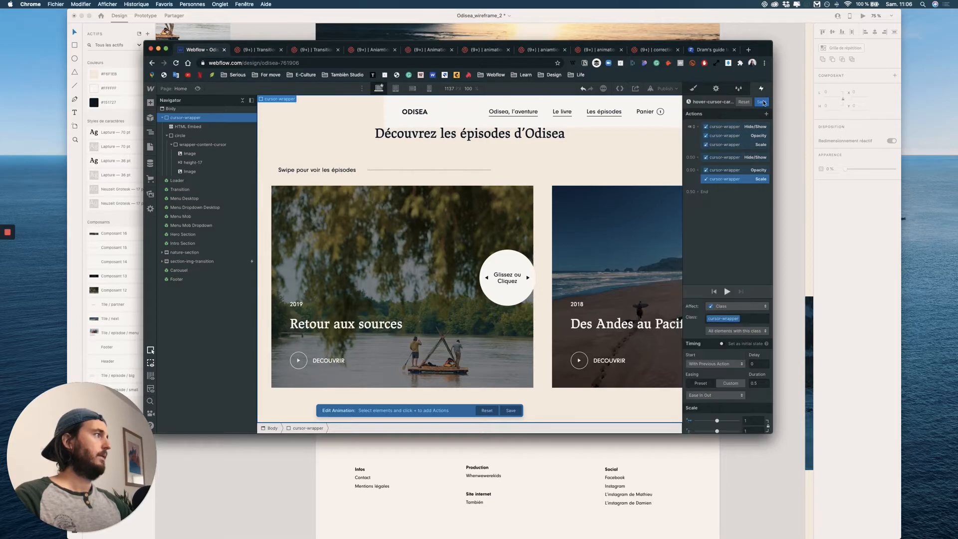
Save the hover-in animation and test the combined scale and fade over the carousel in preview mode.
left_click(761, 102)
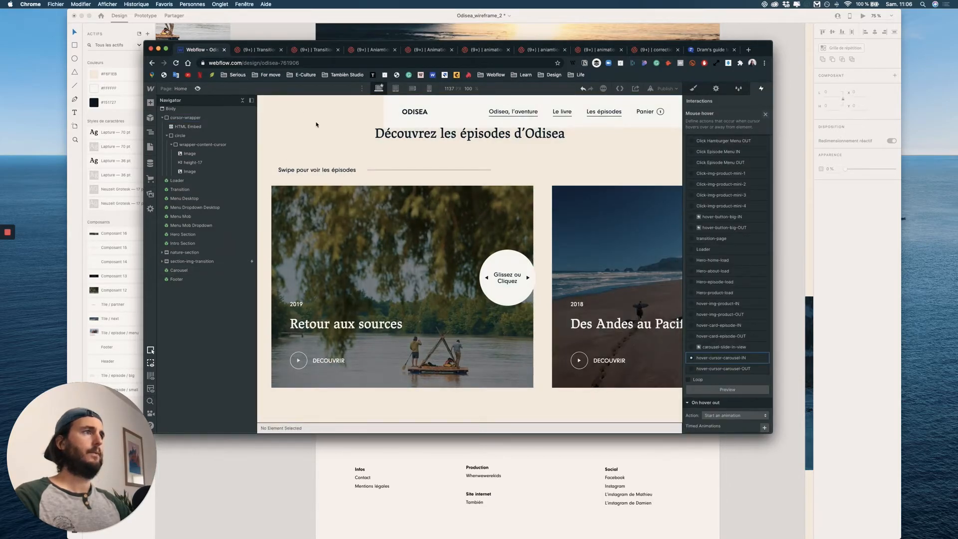
key("super+shift+p")
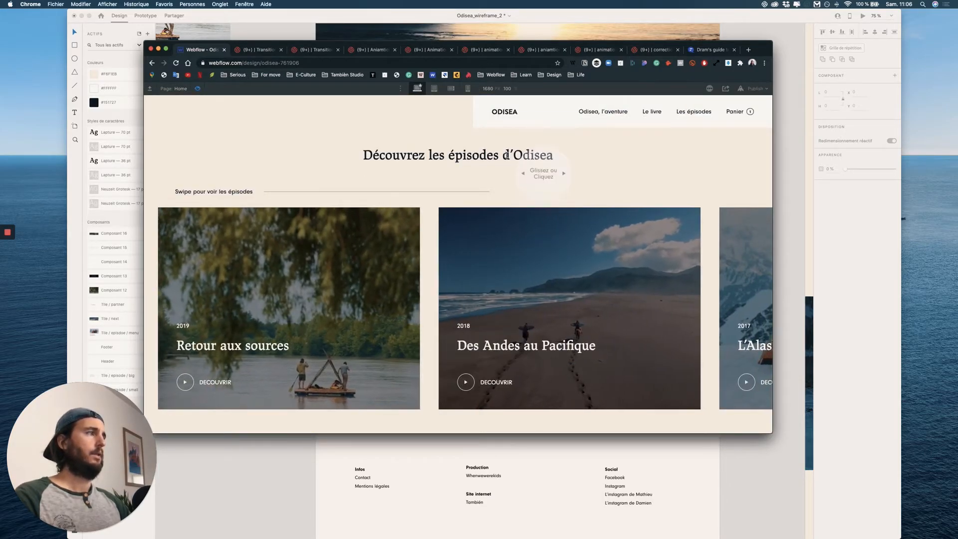
key("super+shift+p")
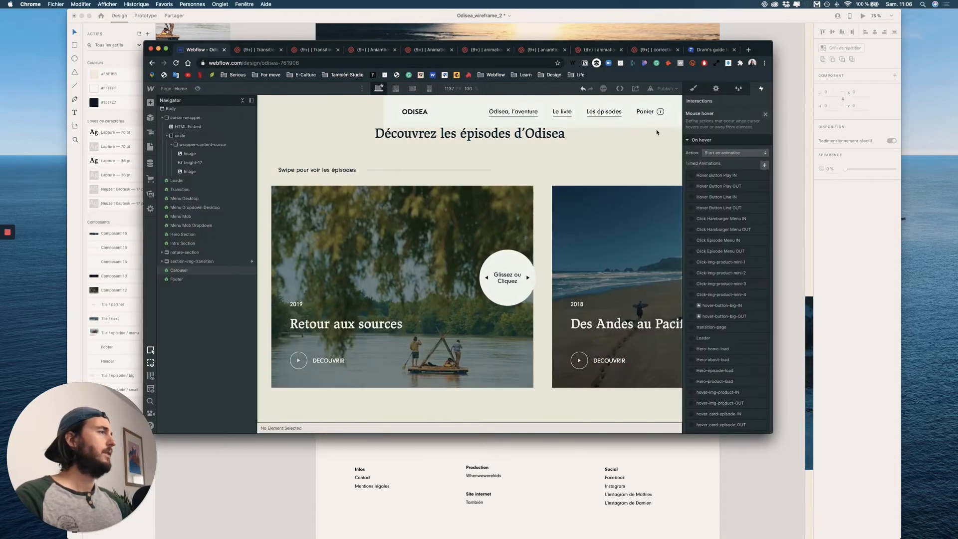
Reopen the hover-cursor-carousel-IN animation and review the order of its Scale and Hide/Show actions.
left_click(765, 115)
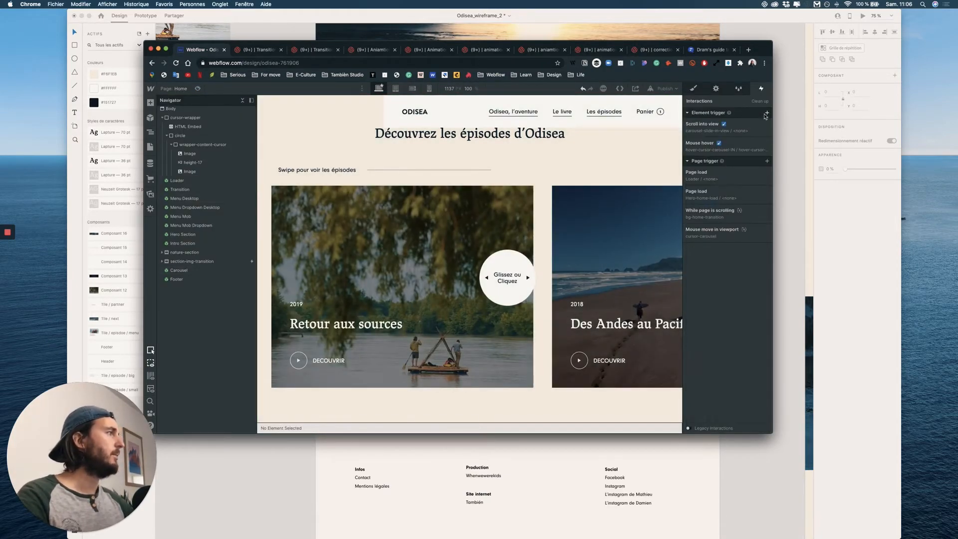
left_click(739, 146)
scroll(728, 324, "down", 5)
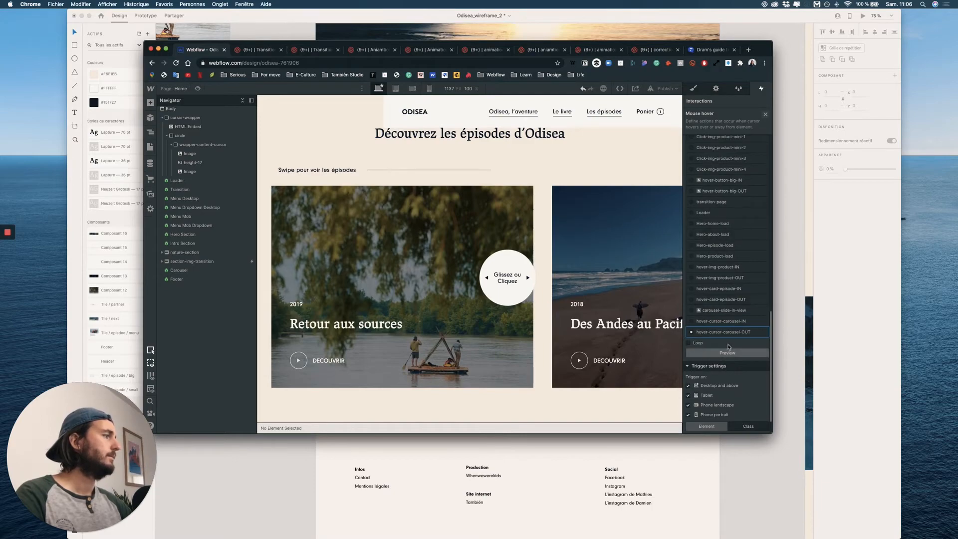
scroll(732, 335, "up", 5)
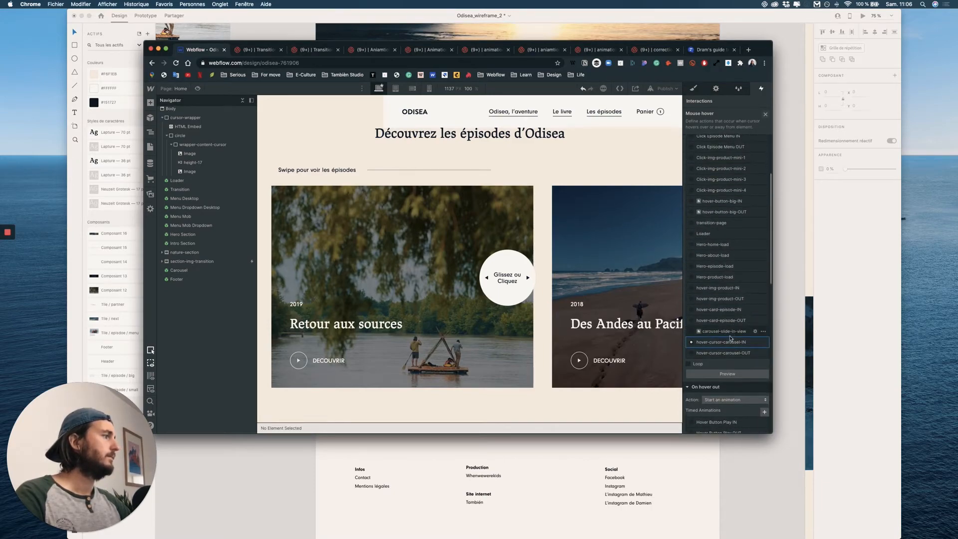
left_click(755, 342)
left_click(722, 145)
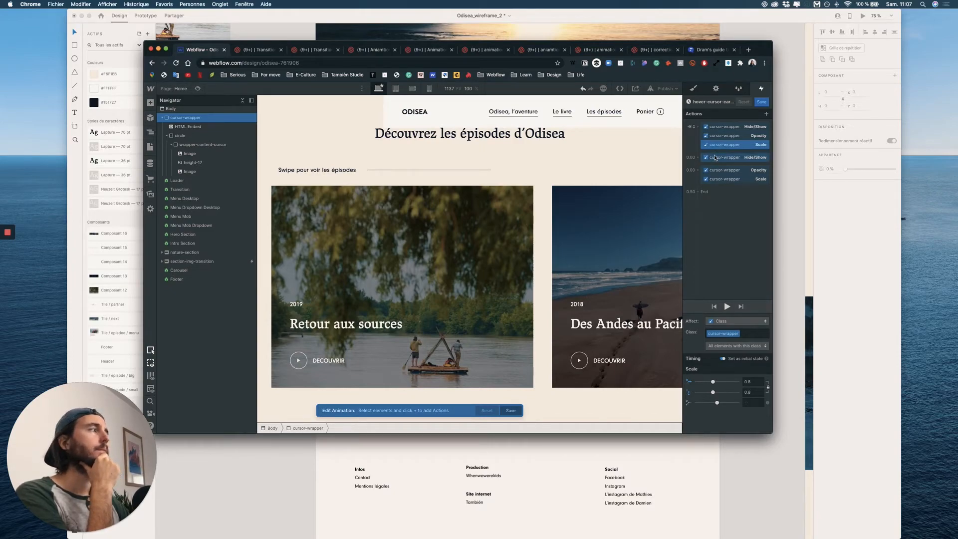
left_click_drag(730, 157, 728, 151)
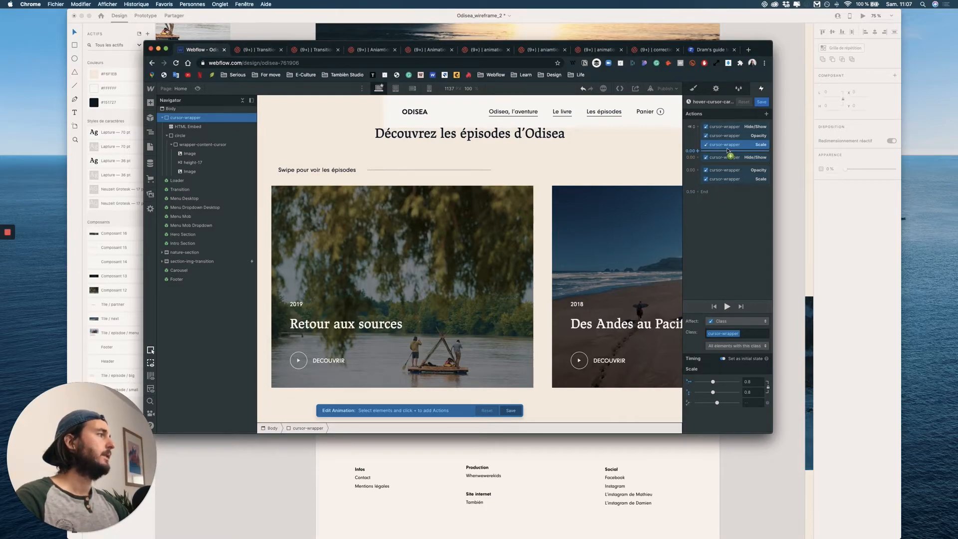
left_click_drag(728, 150, 726, 157)
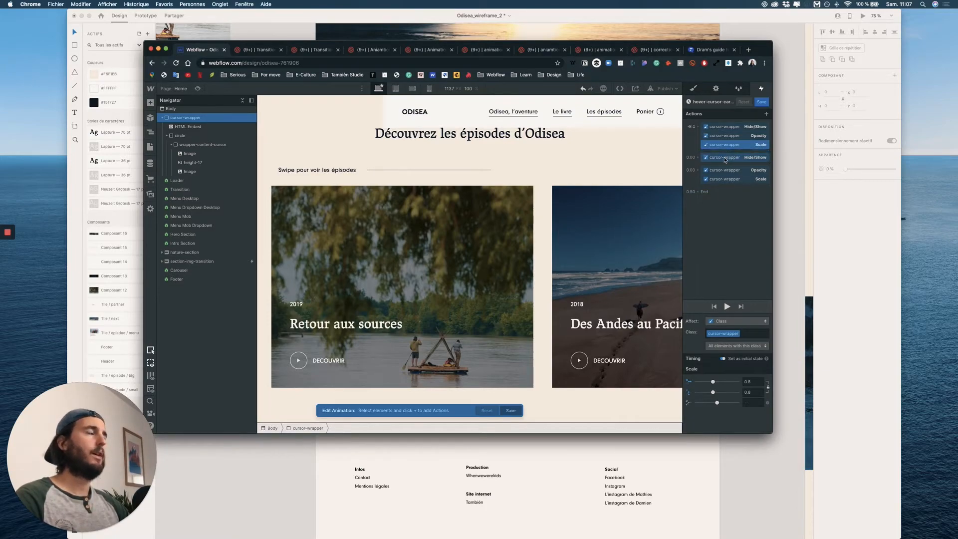
Change the target of all the hover-in animation's actions from cursor-wrapper to the circle element.
left_click(730, 128, "shift")
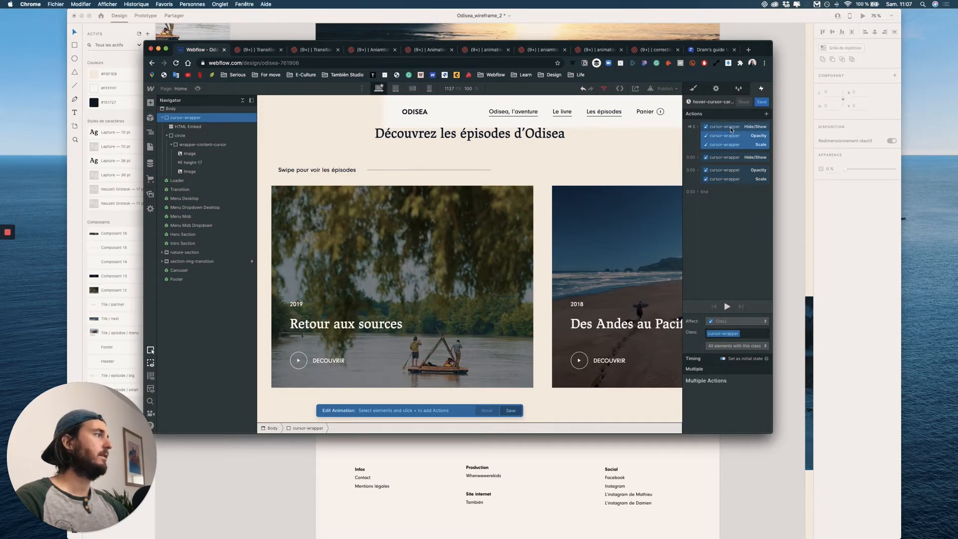
left_click(727, 158, "shift")
left_click(727, 178, "shift")
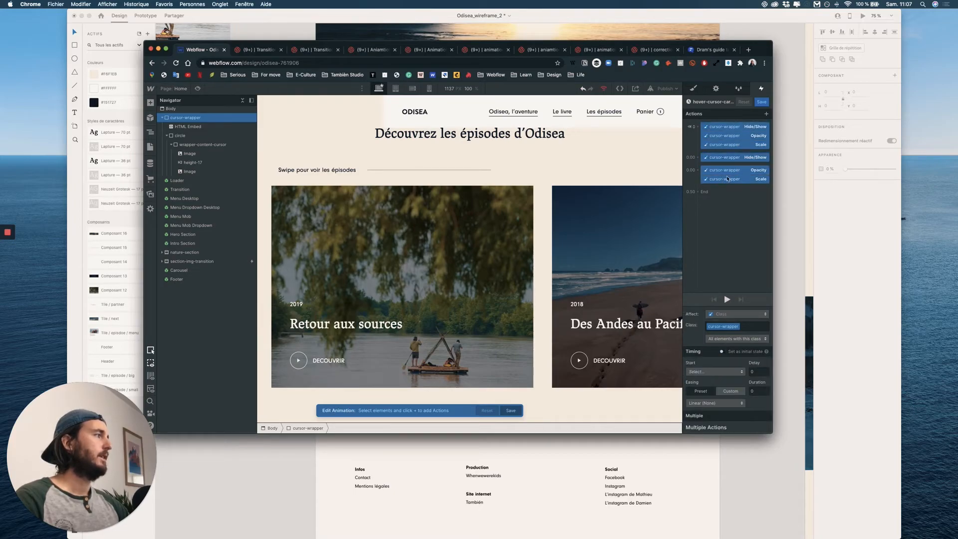
right_click(727, 178)
left_click(738, 195)
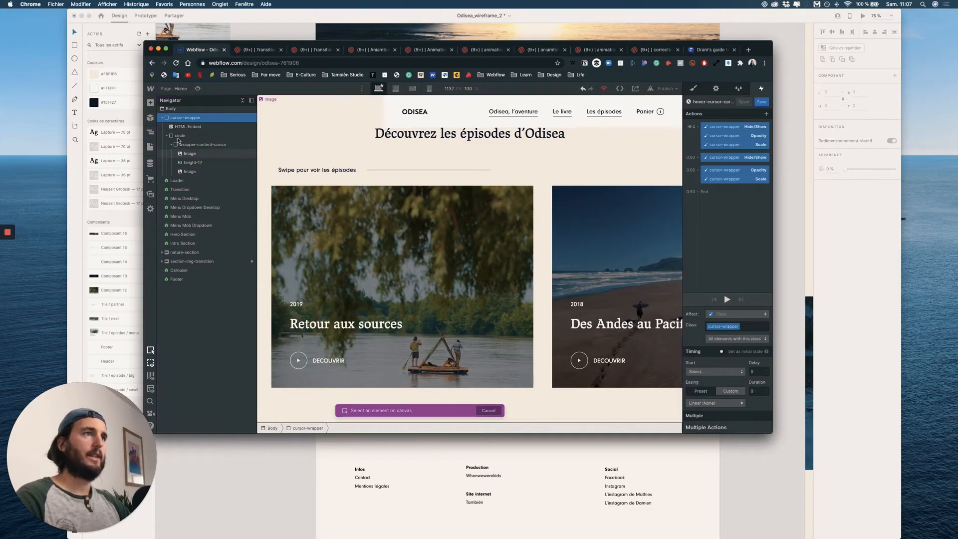
left_click(180, 136)
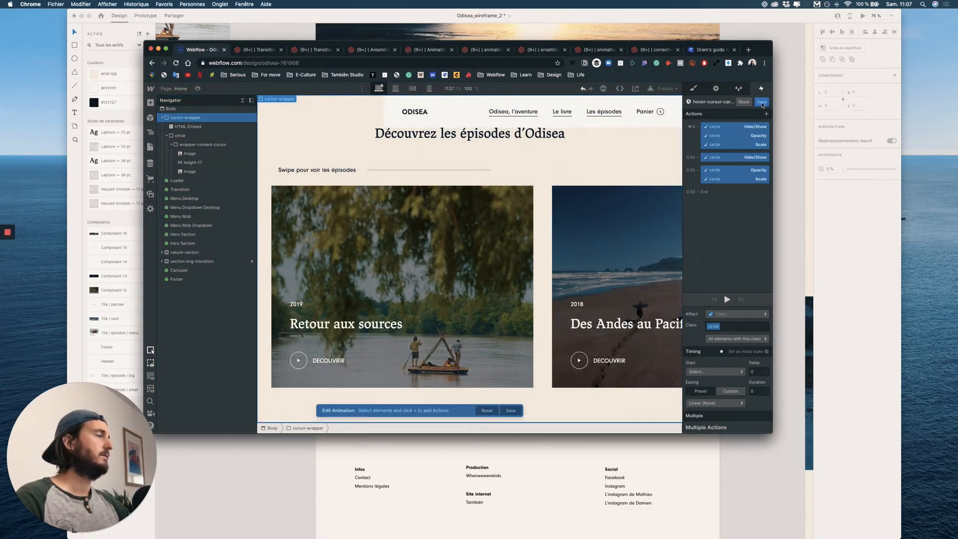
Change the target of both Hide/Show actions in the hover-in animation back to cursor-wrapper and save the animation.
left_click(725, 145)
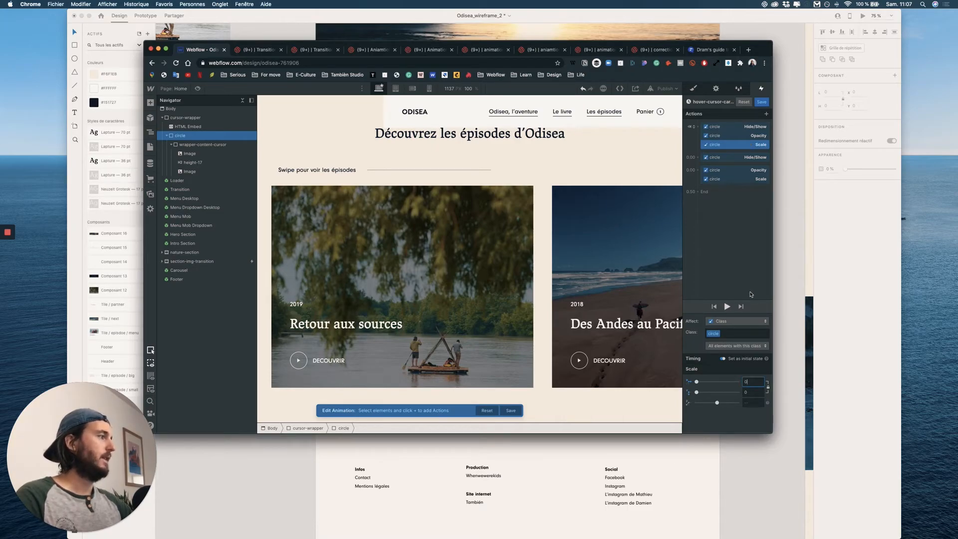
left_click(727, 306)
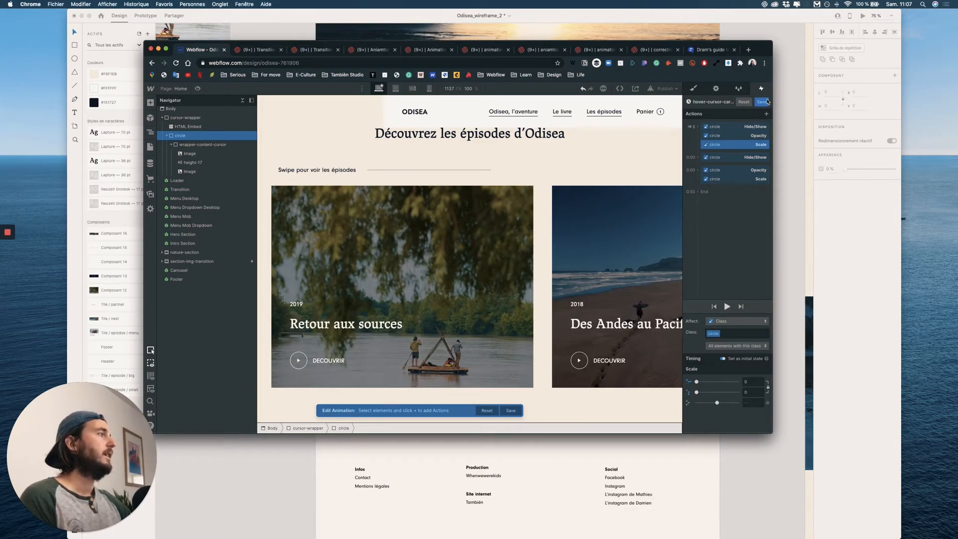
left_click(740, 128)
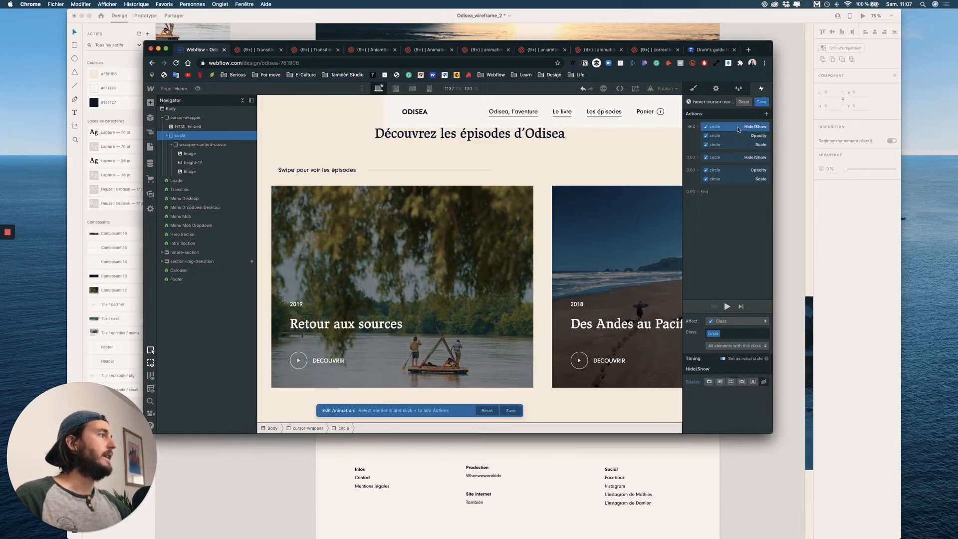
left_click(741, 160)
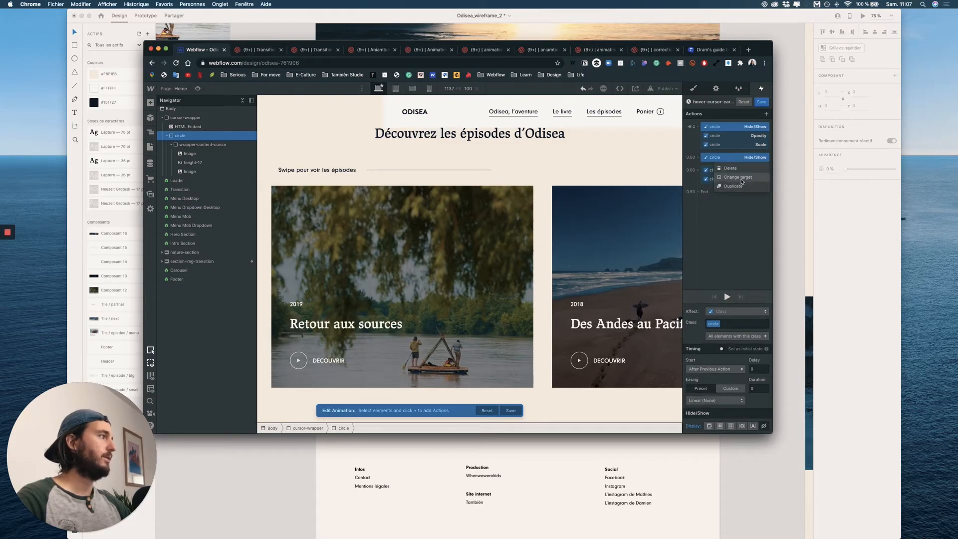
left_click(187, 118)
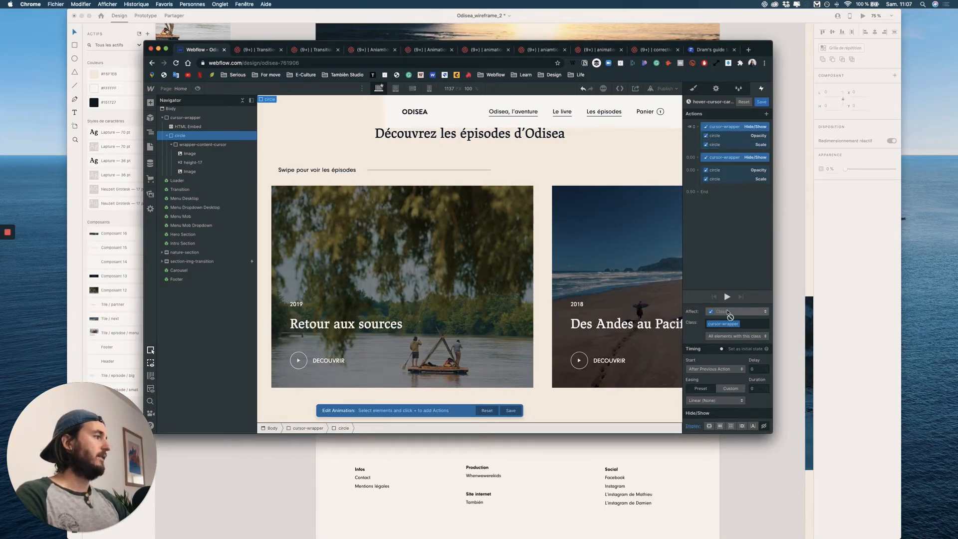
left_click(727, 297)
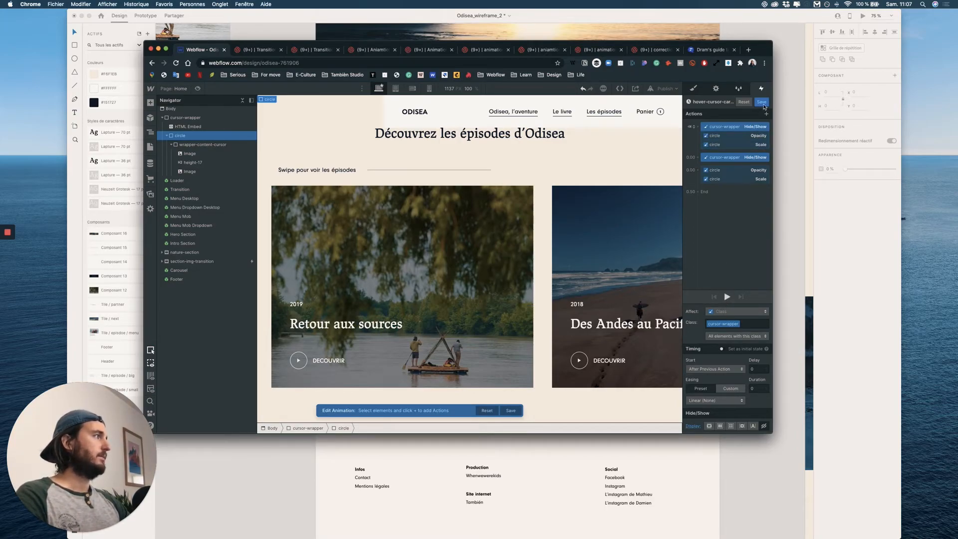
left_click(762, 102)
Open the carousel cursor's hover-out animation and change the target of its Opacity action to the circle element.
scroll(731, 350, "down", 5)
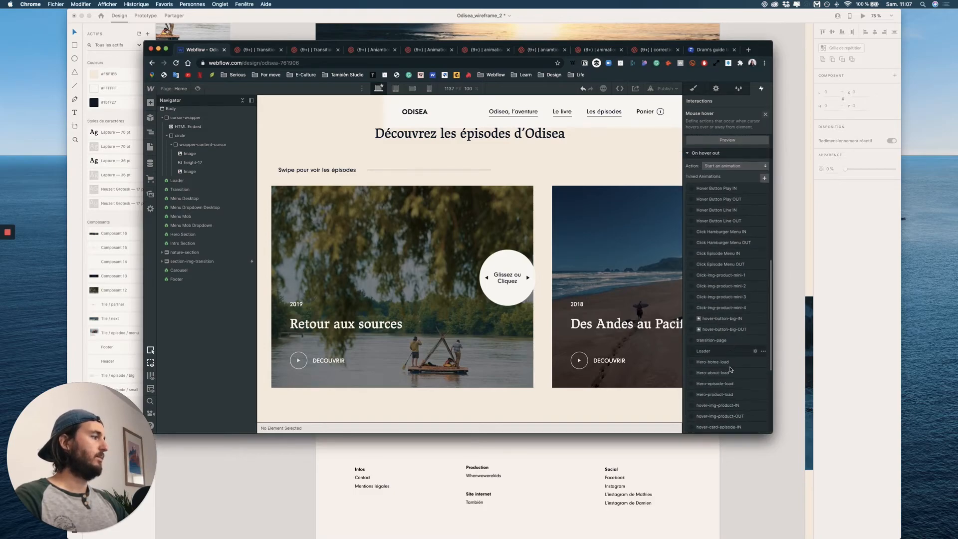
left_click(759, 301)
left_click(719, 128)
right_click(718, 129)
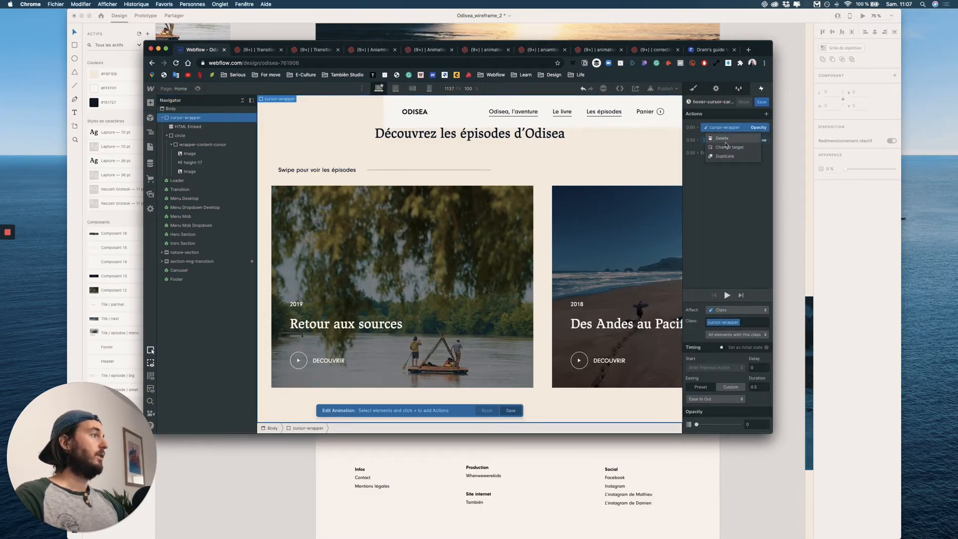
left_click(726, 147)
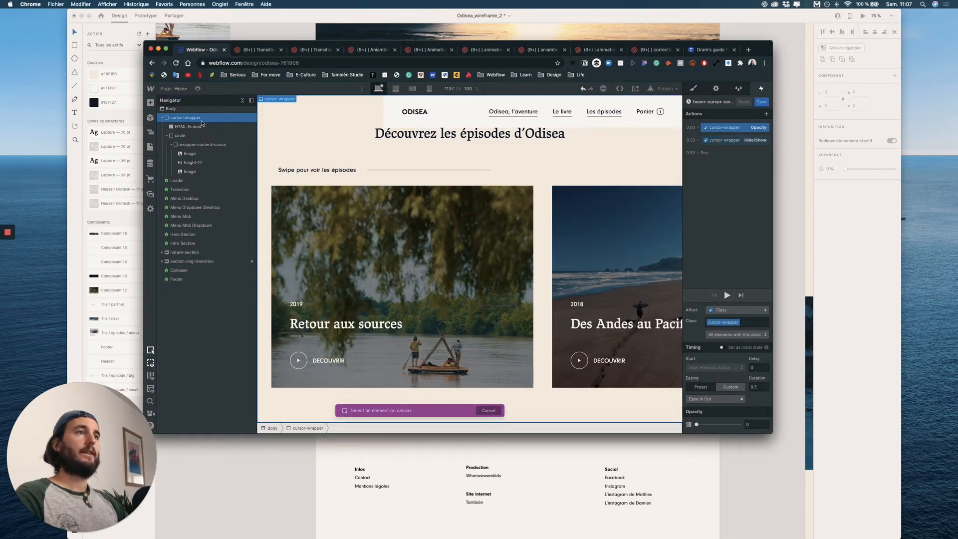
left_click(181, 136)
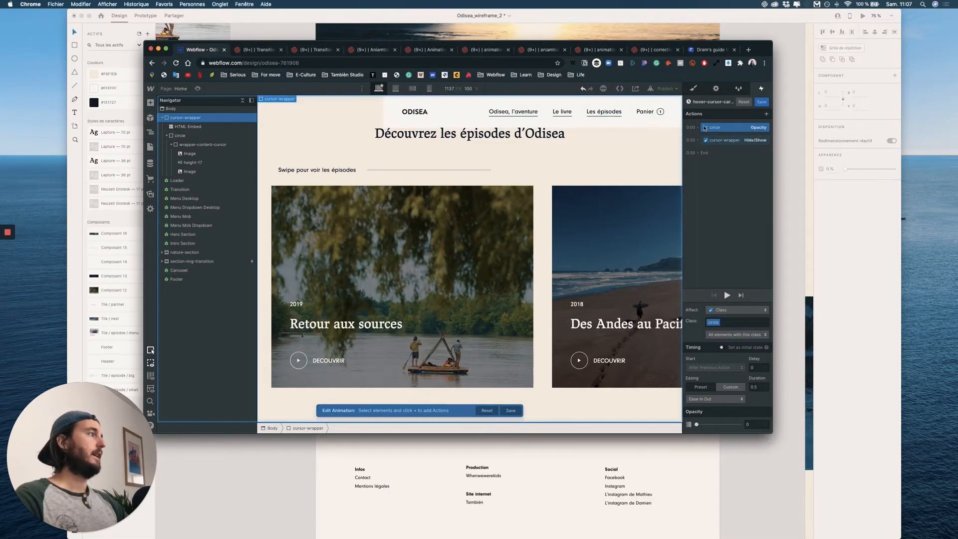
Add a Scale action on the circle element, running with the hover-out Opacity action, with scale 0 and Ease In Out easing.
left_click(767, 114)
left_click(722, 144)
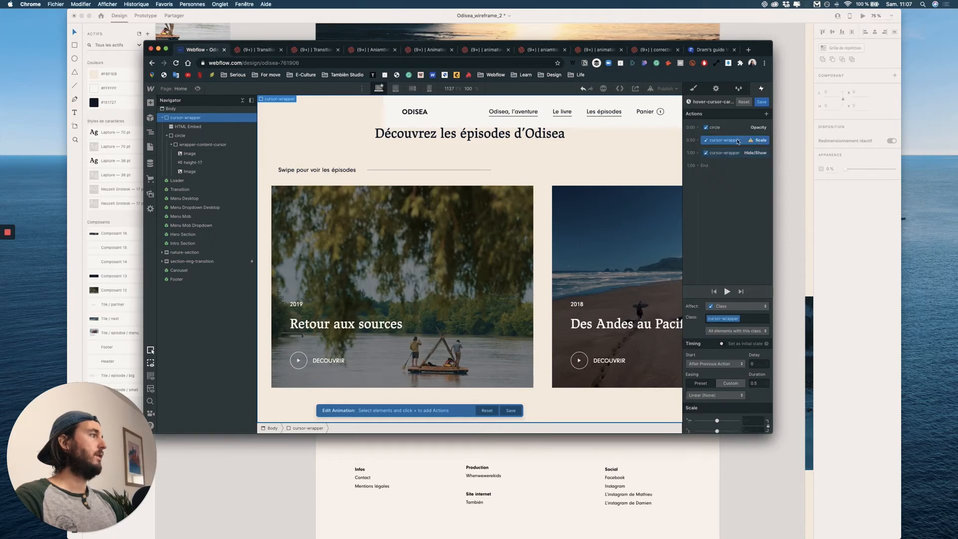
scroll(751, 400, "down", 1)
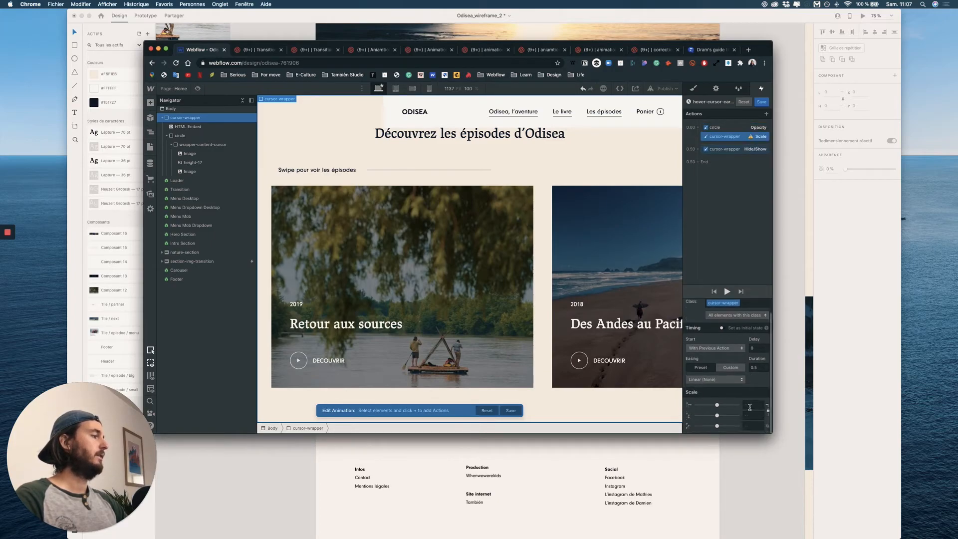
type("0")
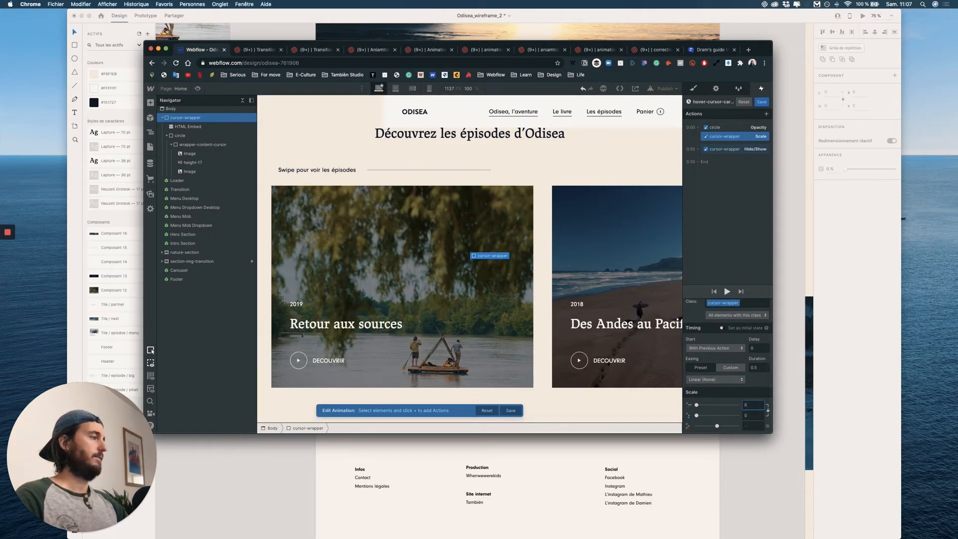
left_click(738, 380)
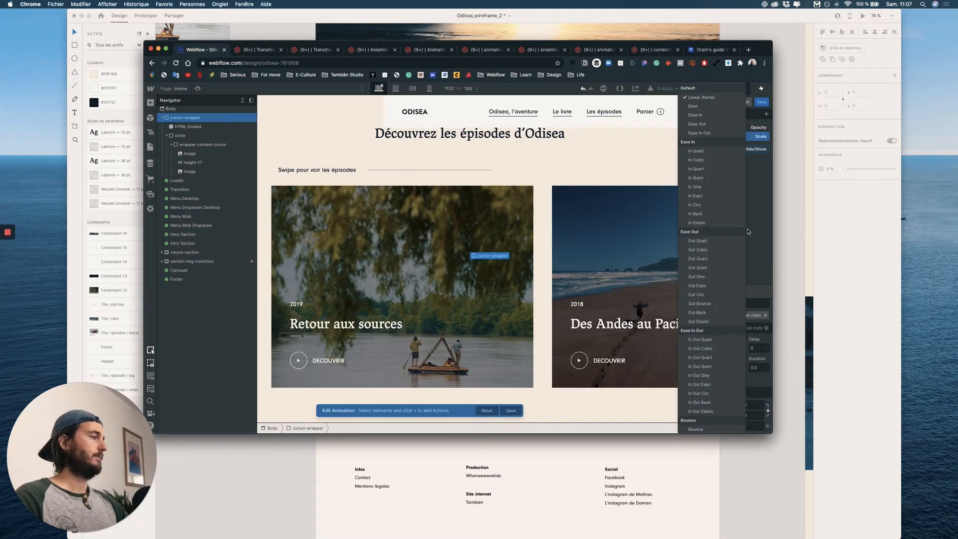
left_click(724, 140)
right_click(724, 148)
left_click(731, 156)
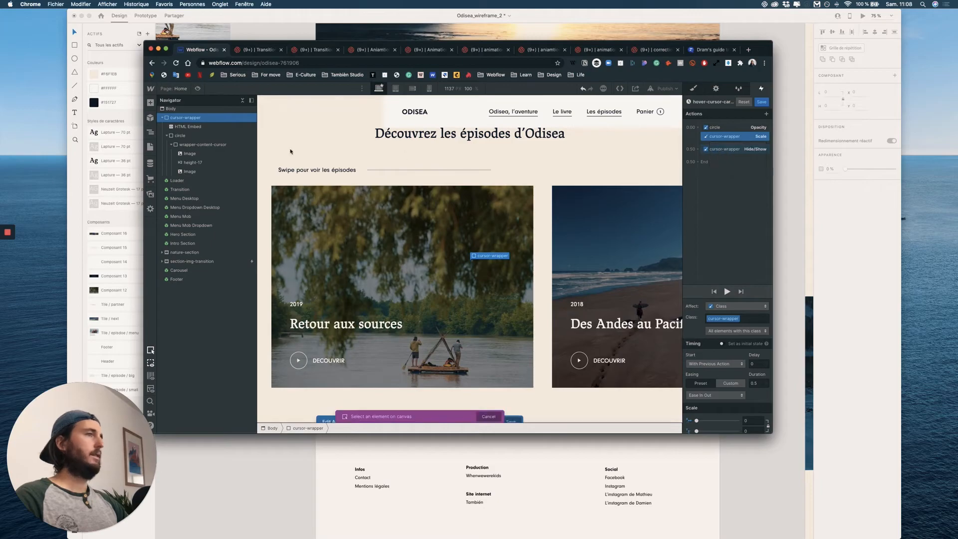
left_click(194, 137)
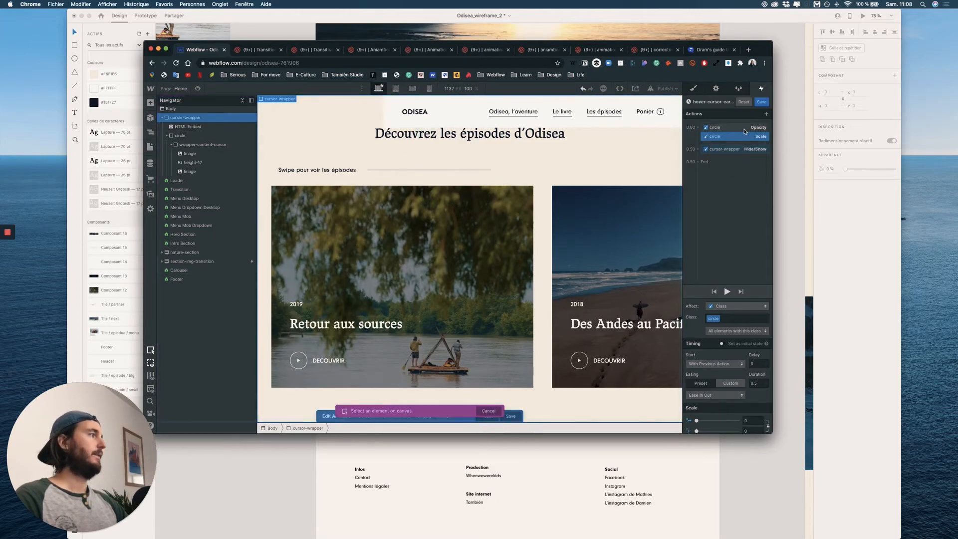
Save the hover-out animation and test the cursor's hover effects over the episode carousel in preview mode.
left_click(761, 103)
left_click(199, 89)
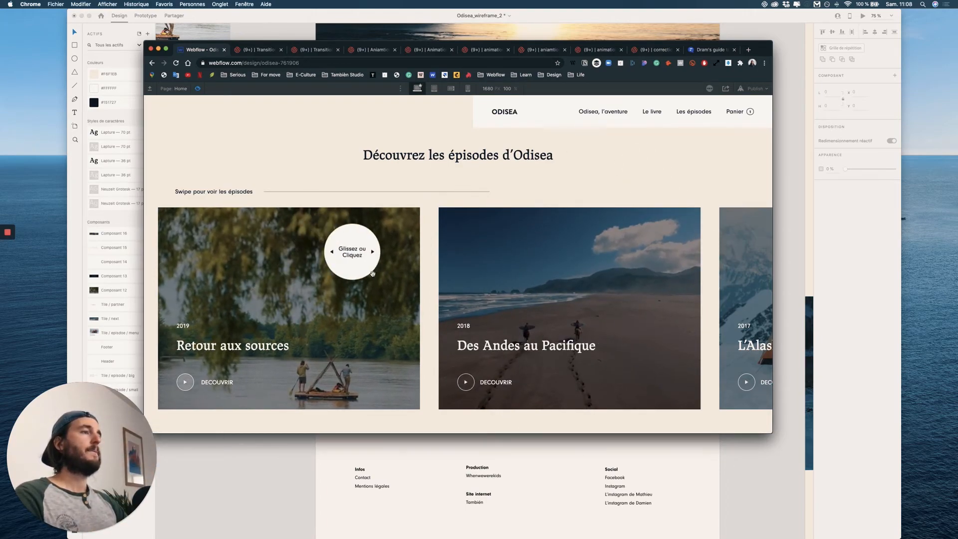
left_click(200, 89)
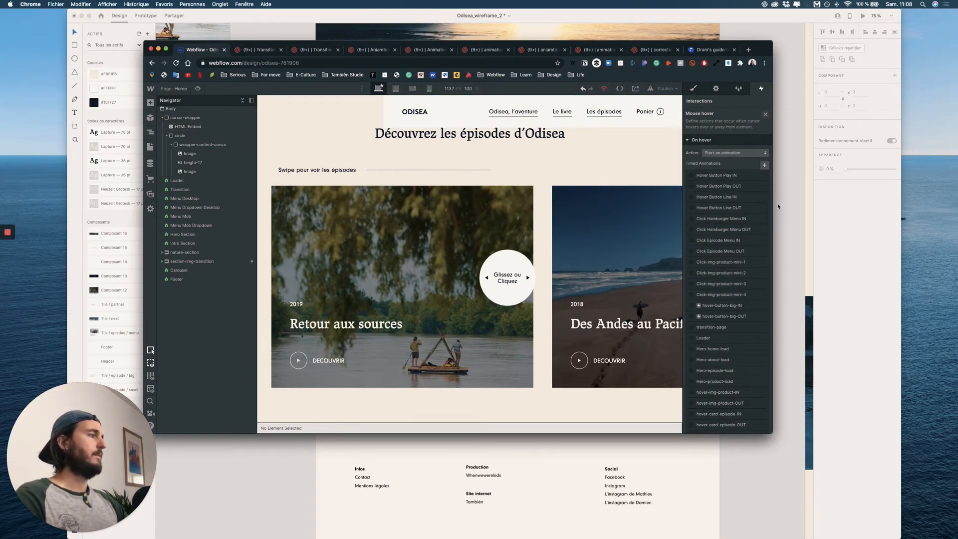
Review the animation assigned to the hover-out part of the mouse hover trigger and its trigger settings.
scroll(726, 299, "down", 3)
left_click(726, 365)
scroll(725, 364, "down", 3)
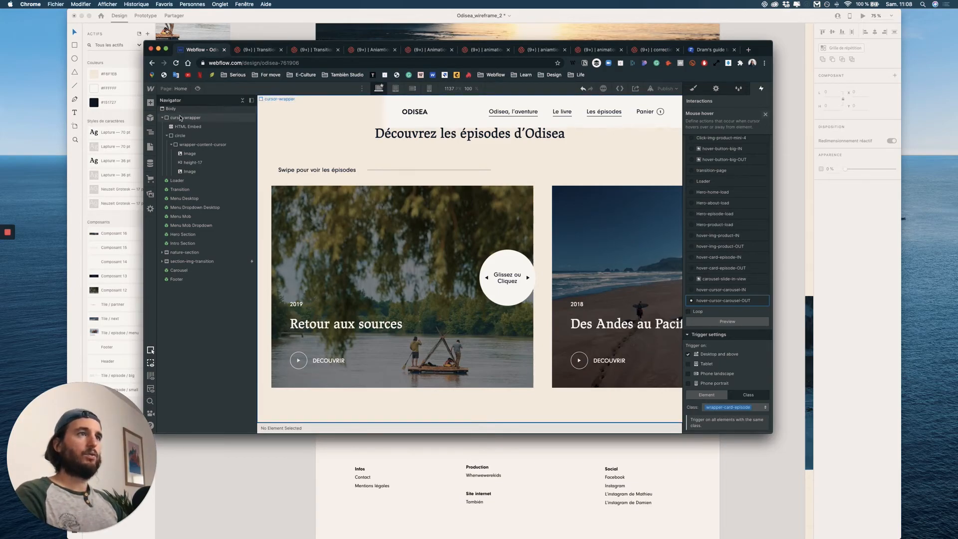
Set the cursor-wrapper element's display to None so the cursor is hidden by default.
left_click(181, 117)
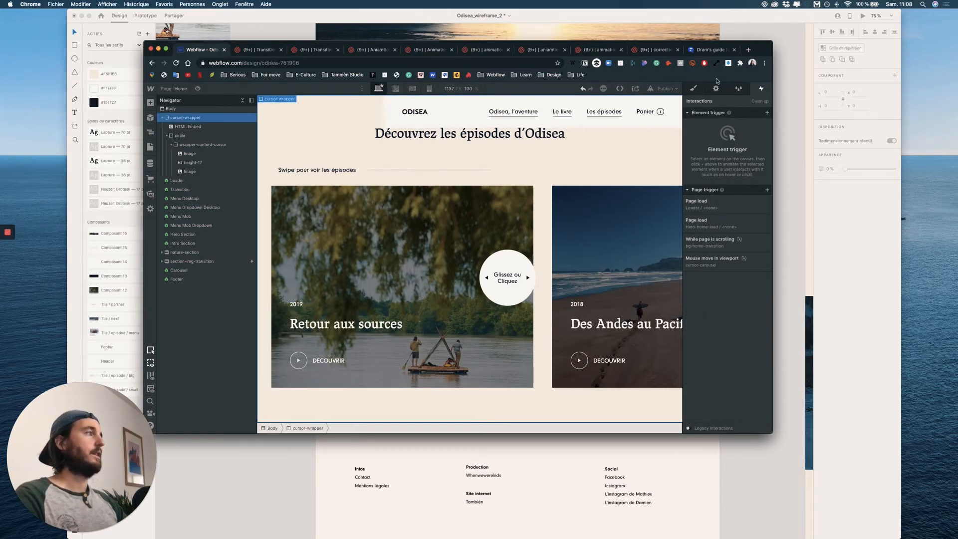
key("s")
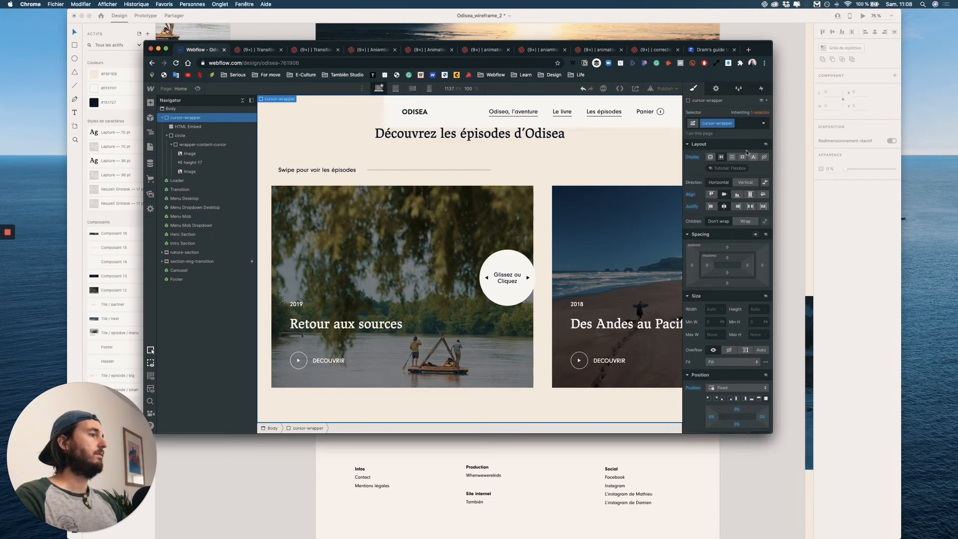
scroll(597, 174, "up", 7)
scroll(598, 175, "up", 6)
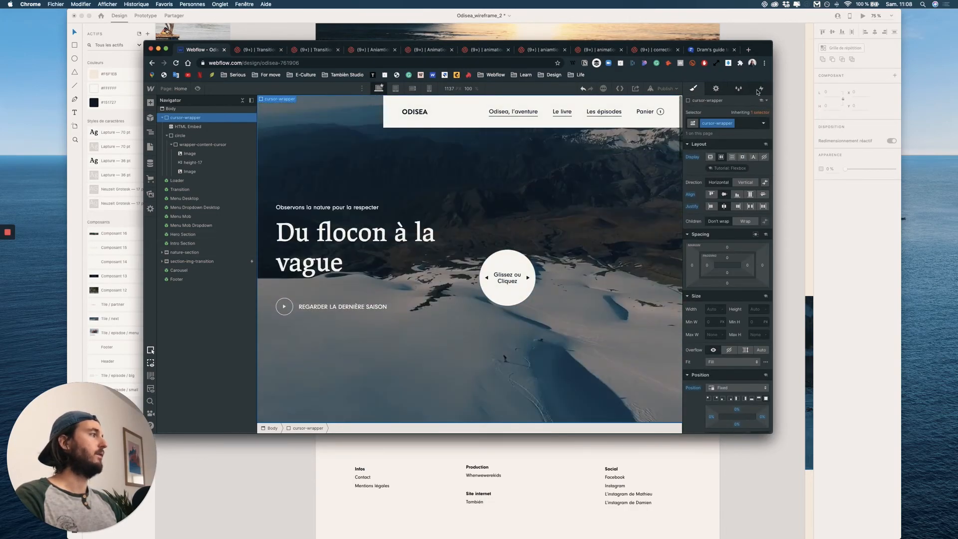
left_click(764, 157)
scroll(430, 310, "down", 10)
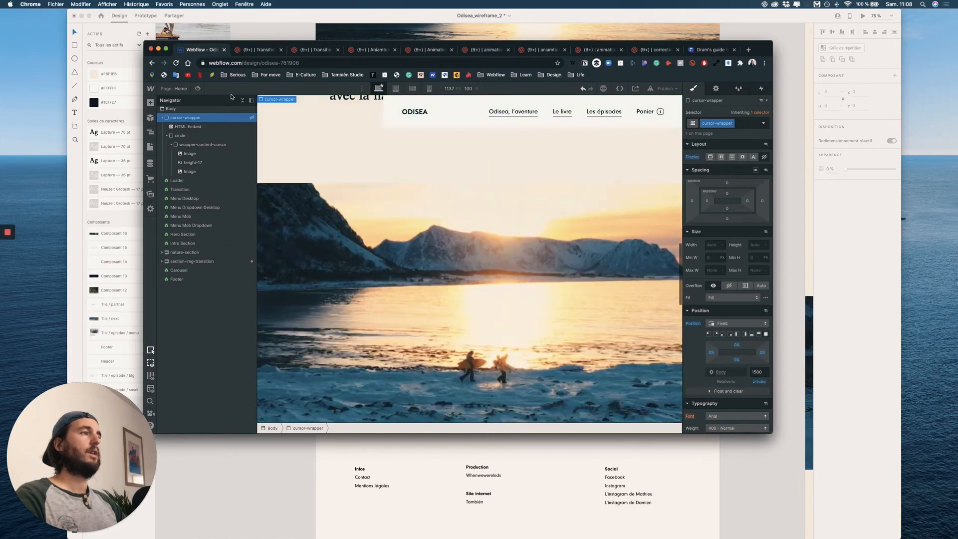
Preview the page and test how the custom cursor appears and disappears when entering and leaving the episode carousel.
key("super+shift+p")
scroll(426, 300, "down", 10)
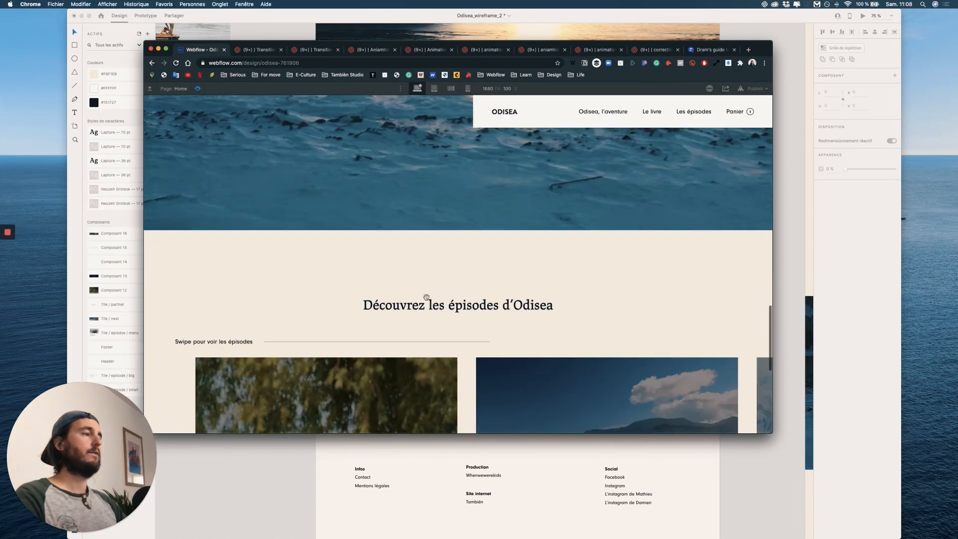
scroll(522, 239, "up", 3)
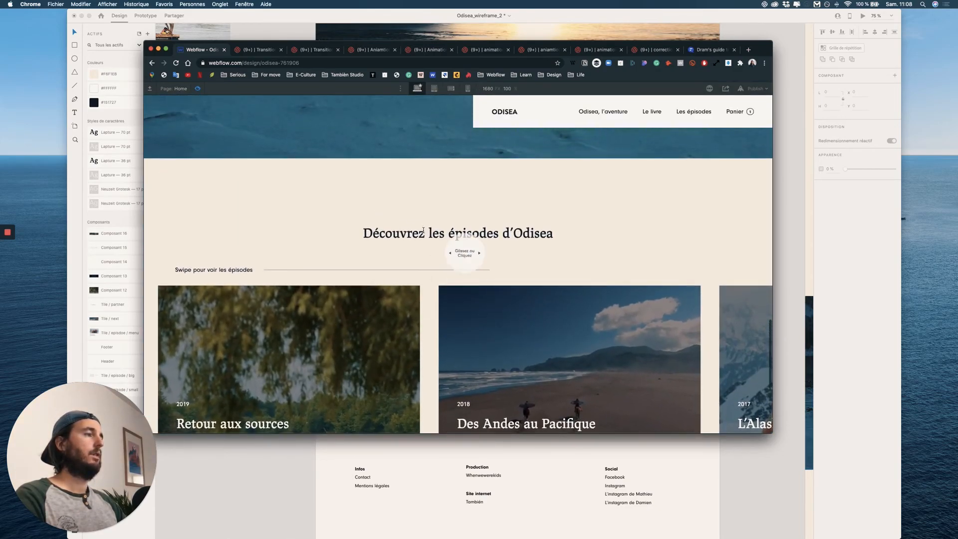
scroll(517, 353, "down", 5)
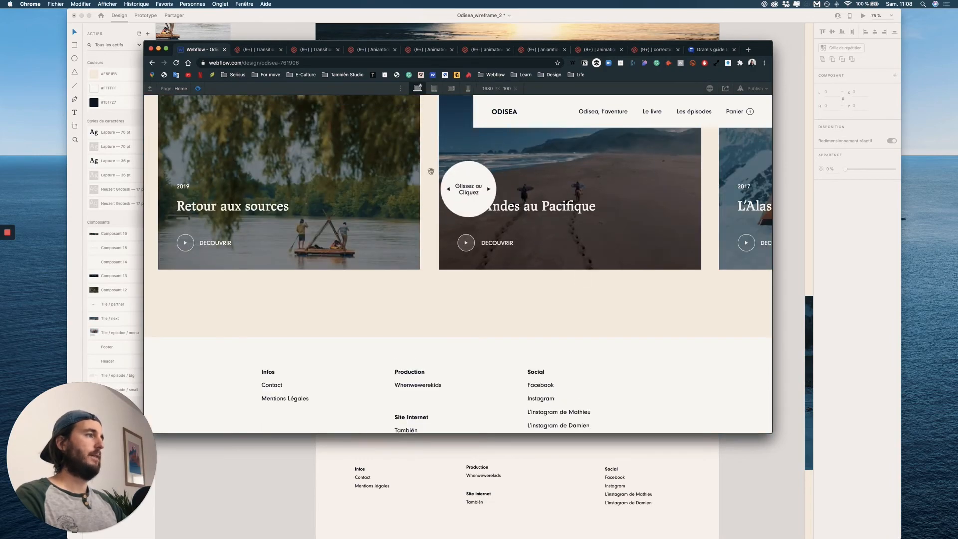
scroll(469, 195, "up", 3)
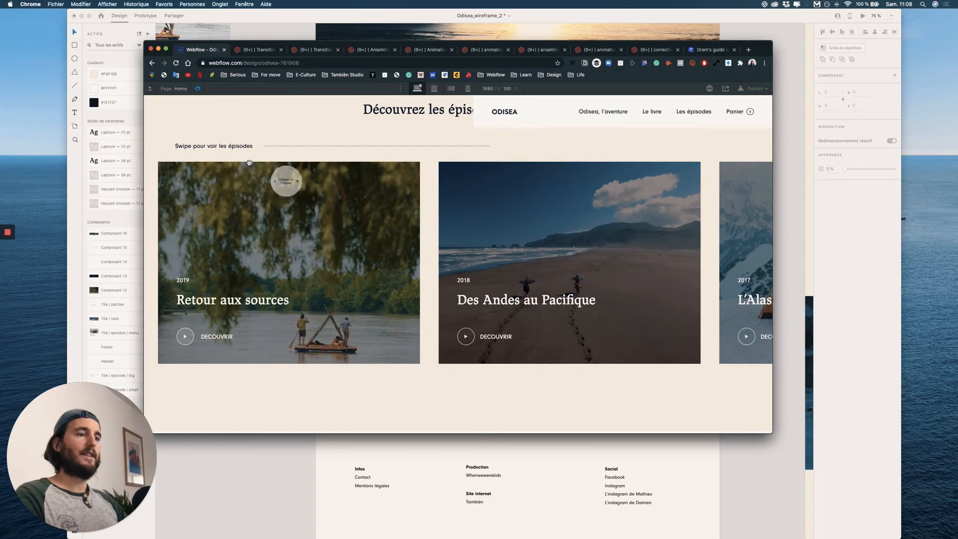
scroll(499, 224, "up", 10)
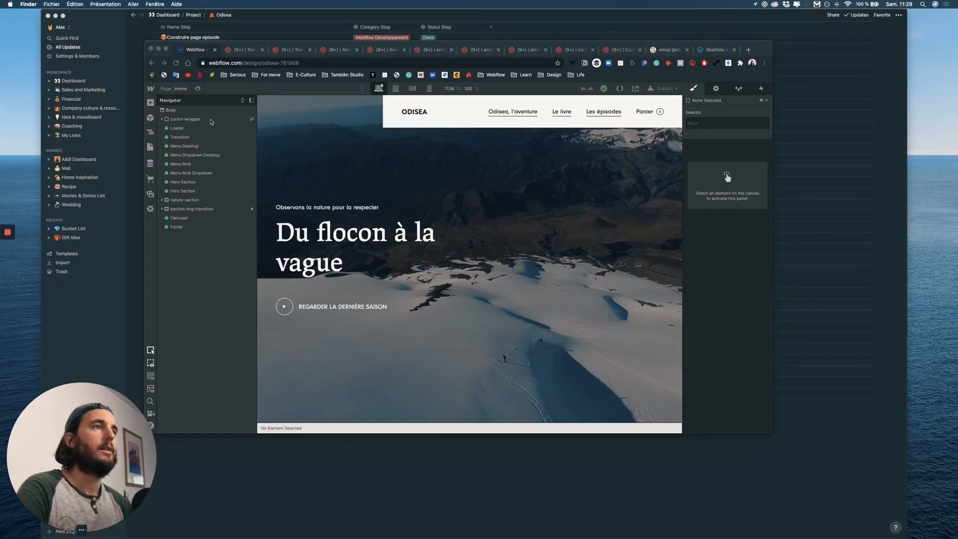
Create a symbol named Cursor-carousel from the cursor-wrapper element.
left_click(211, 122)
left_click(204, 121)
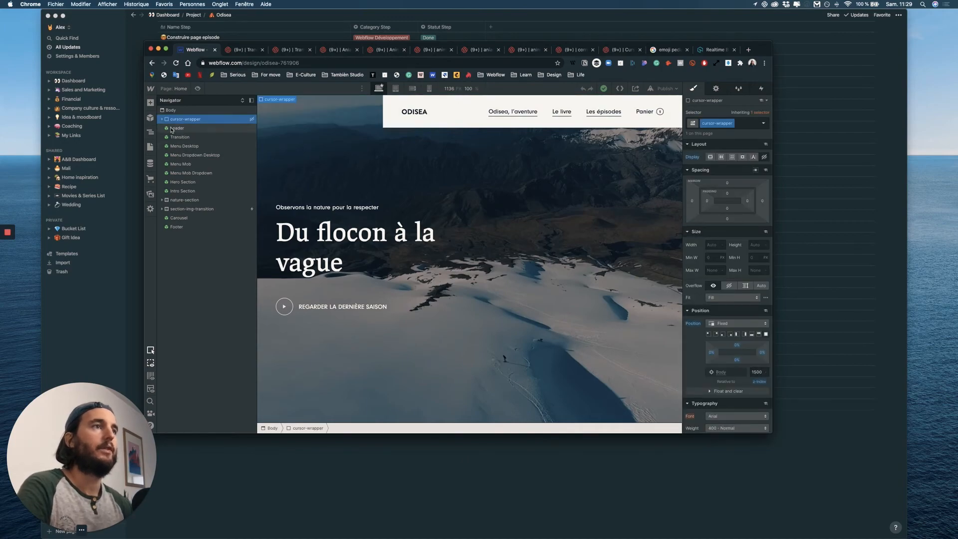
left_click(151, 103)
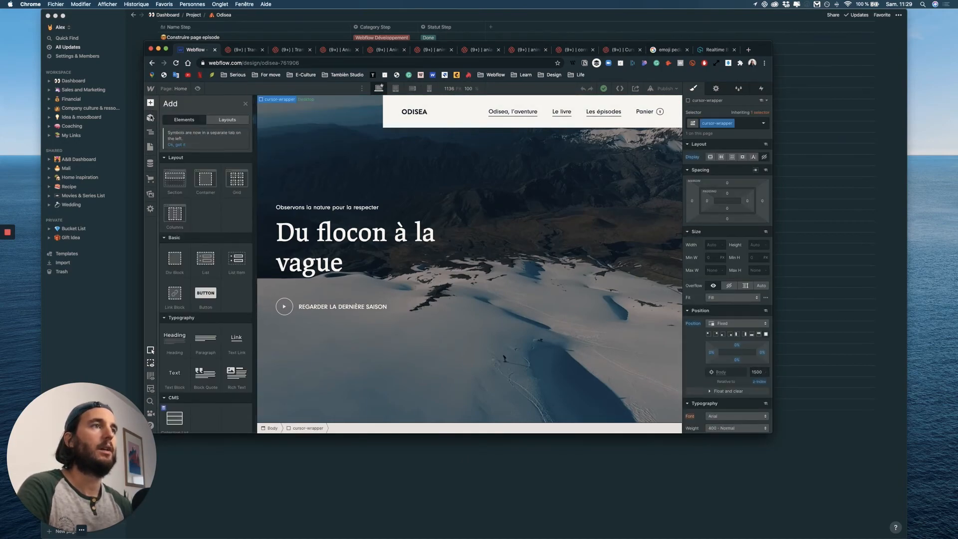
left_click(150, 117)
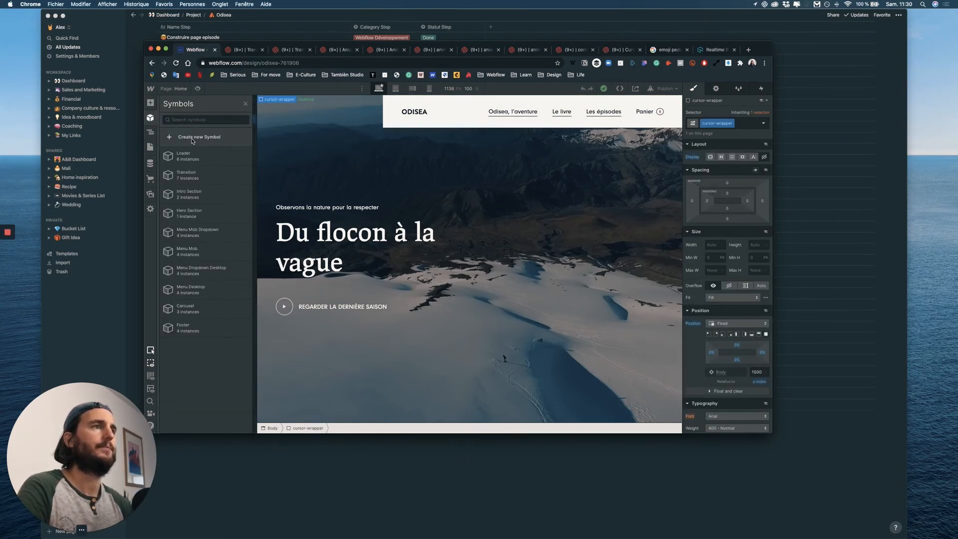
left_click(192, 139)
type("carousel")
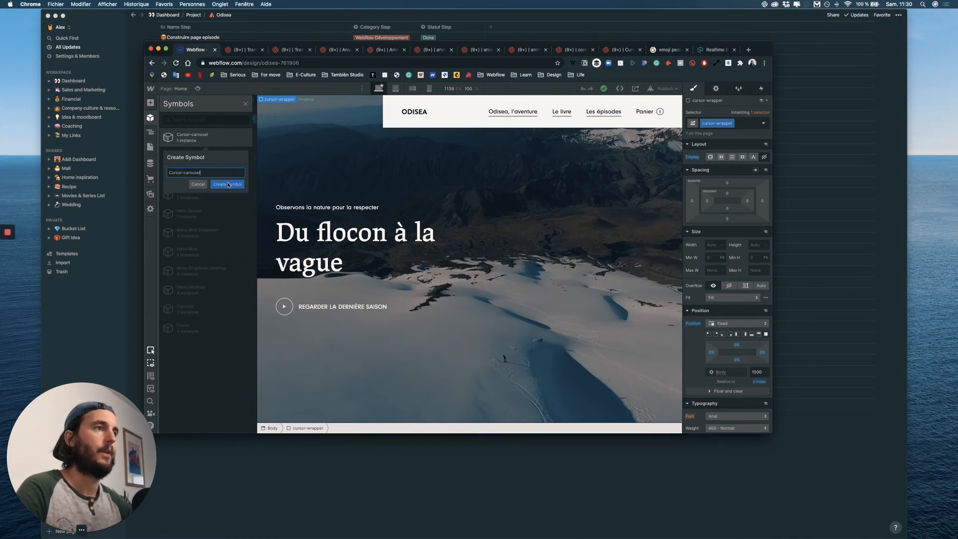
left_click(228, 184)
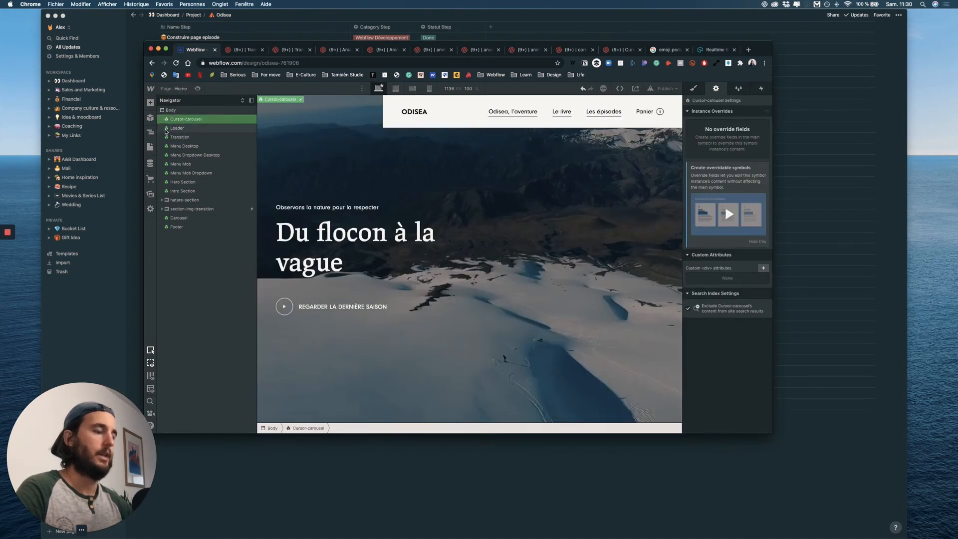
Open the Odisea, l'aventure page and place the Cursor-carousel symbol as the first element inside its Body.
left_click(150, 147)
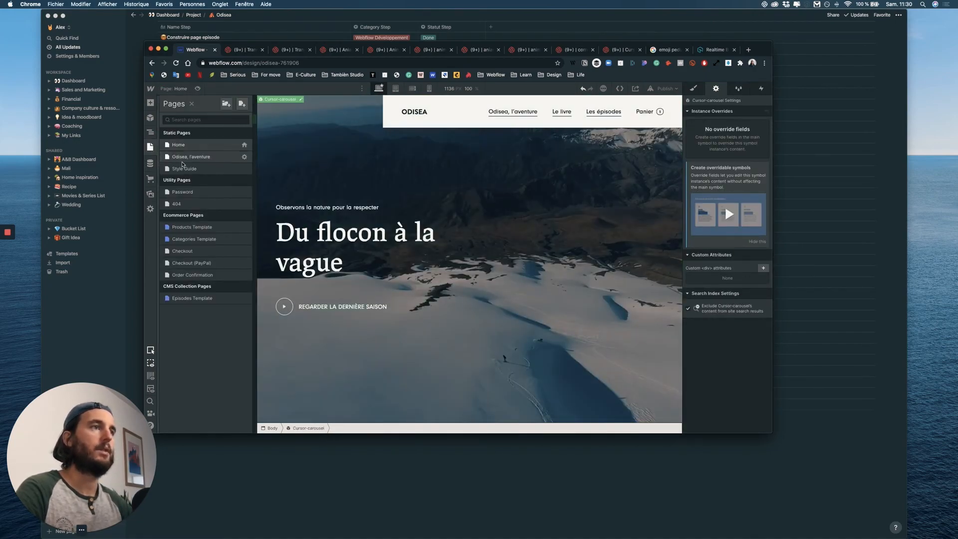
left_click(193, 159)
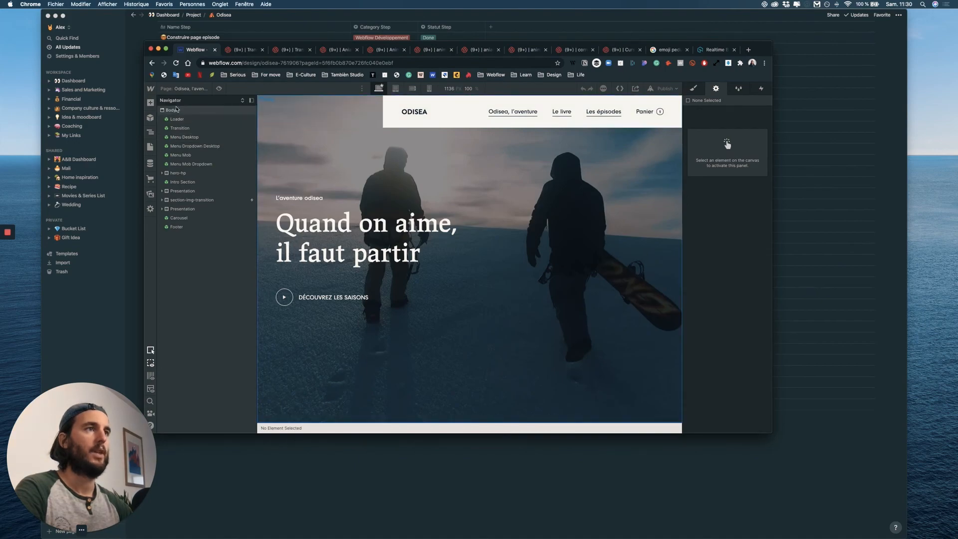
left_click(176, 109)
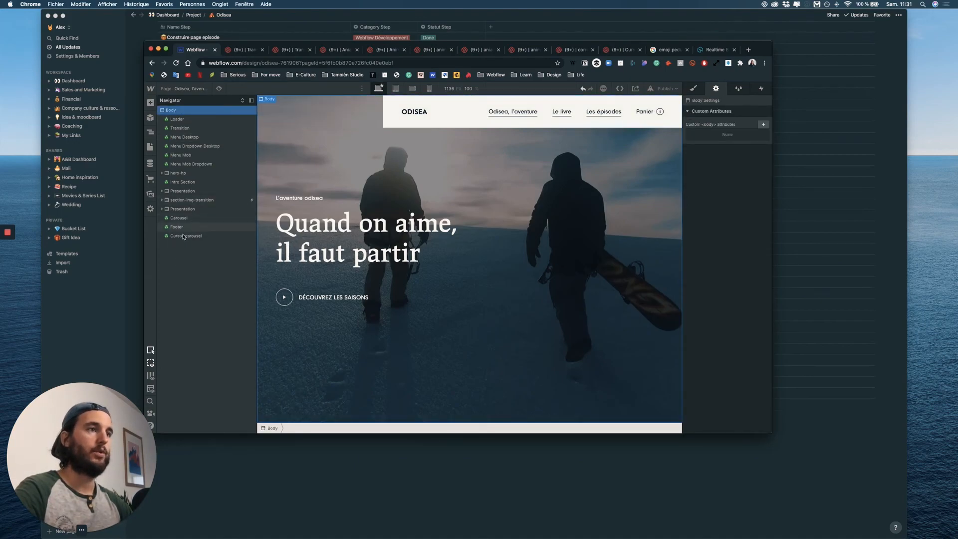
left_click_drag(167, 134, 171, 114)
left_click(176, 236)
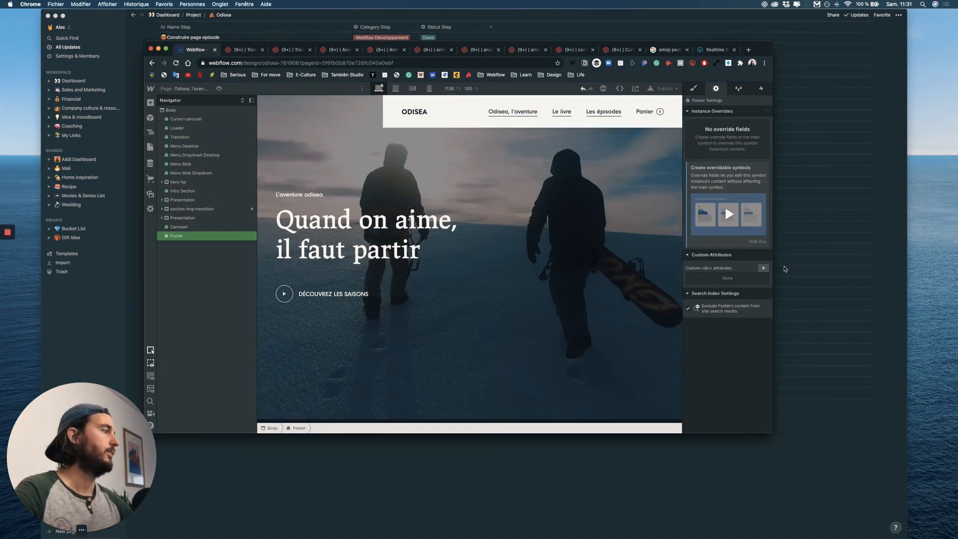
Add a Mouse move in viewport page trigger and set its action to Play mouse animation.
left_click(762, 89)
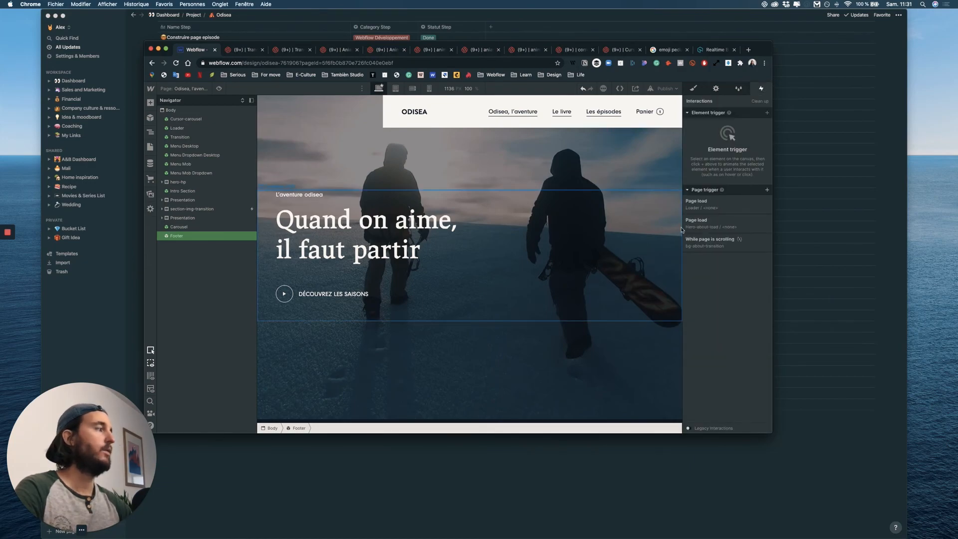
left_click(767, 191)
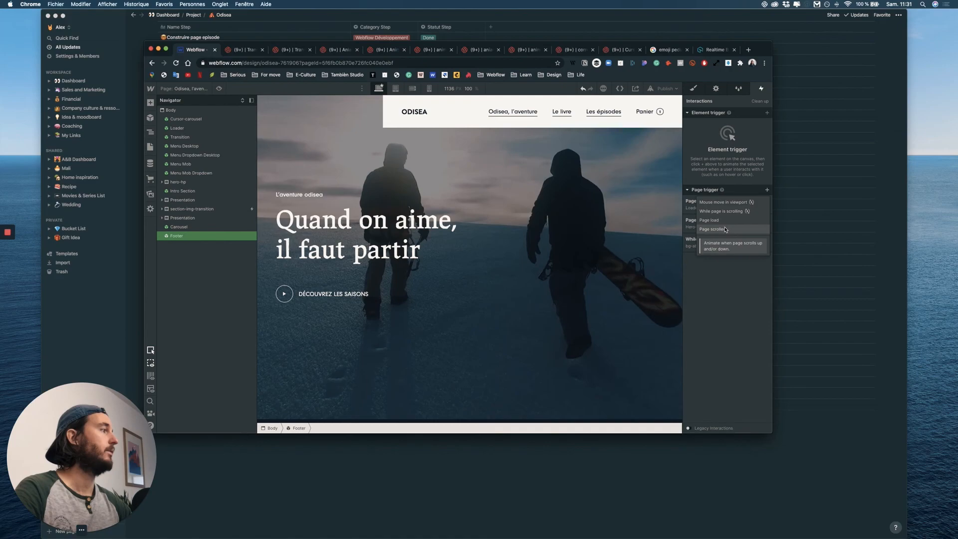
left_click(724, 202)
left_click(724, 159)
left_click(724, 178)
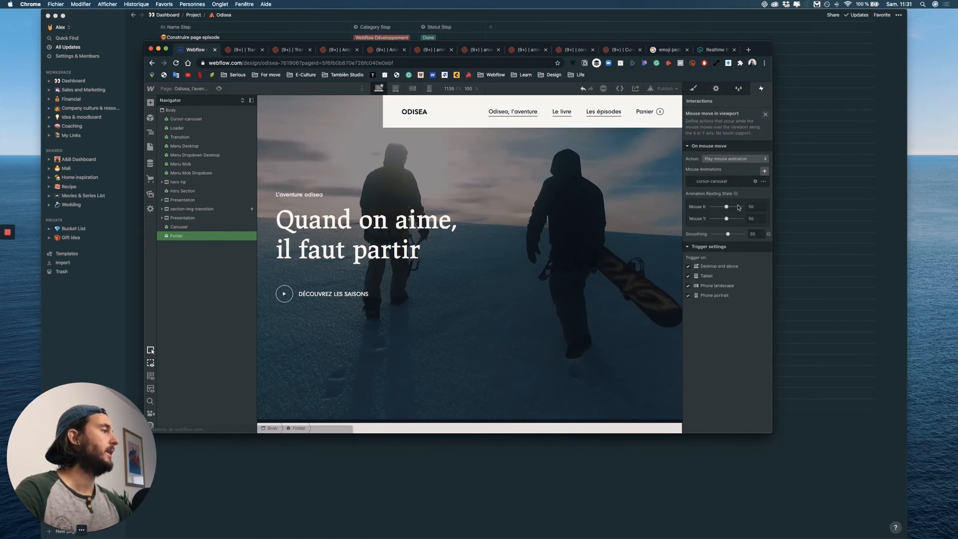
Restrict the mouse move trigger to Desktop and above and assign it the cursor-carousel animation.
left_click(714, 296)
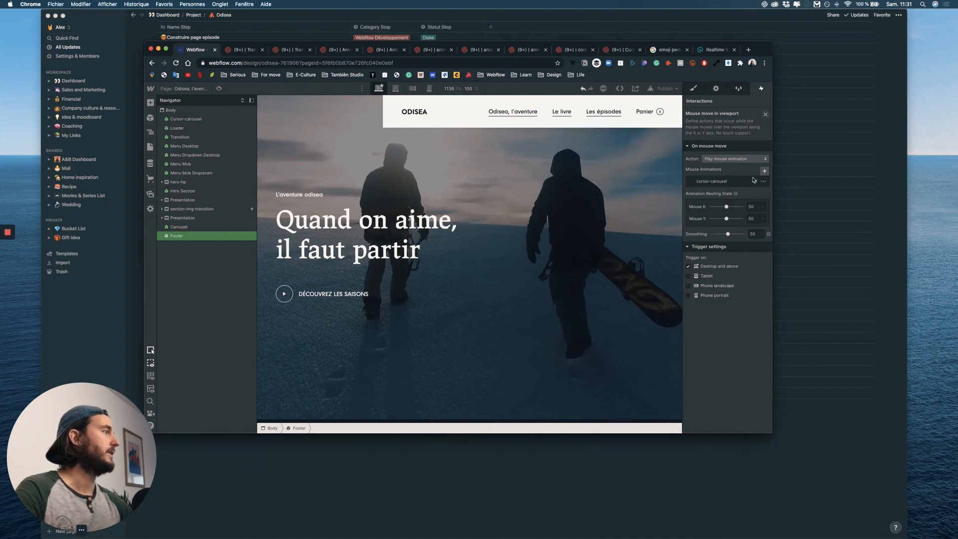
left_click(734, 158)
left_click(717, 184)
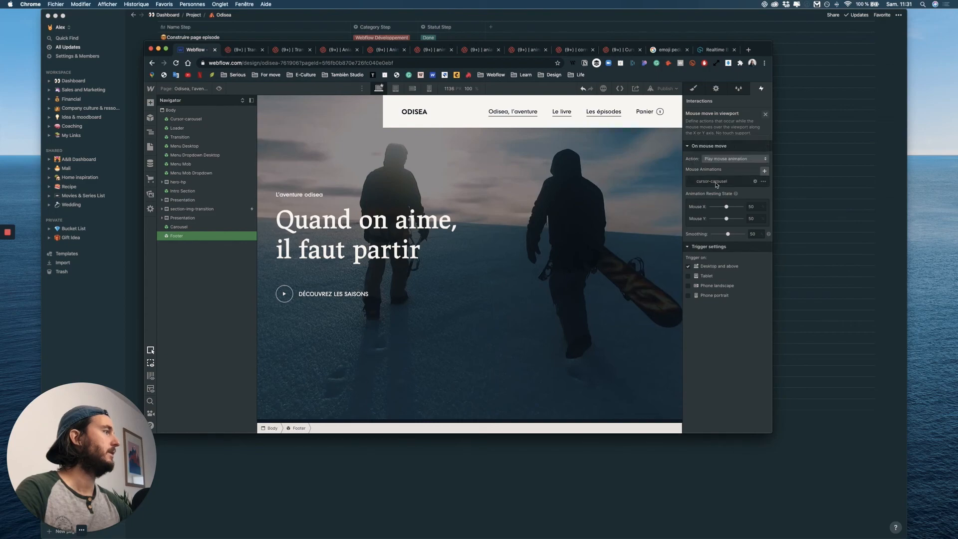
left_click(730, 184)
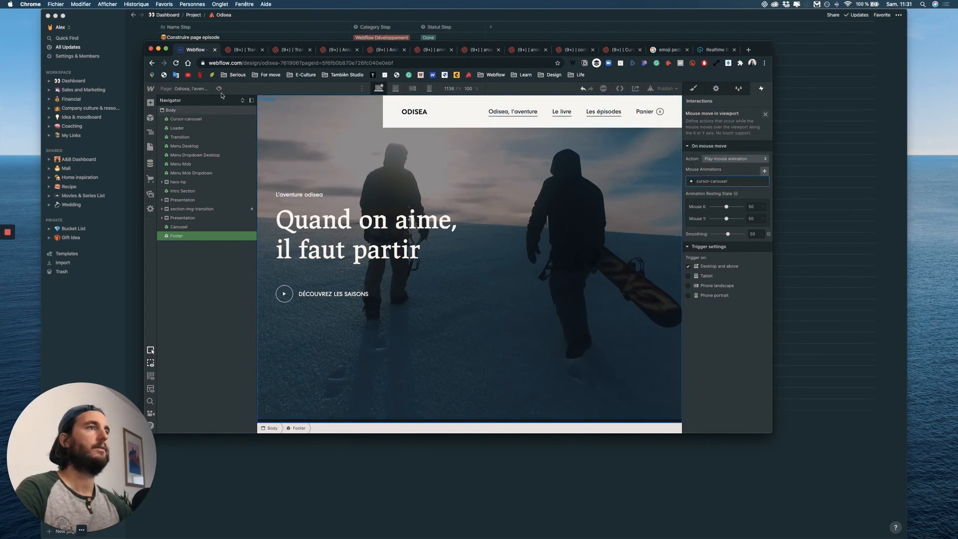